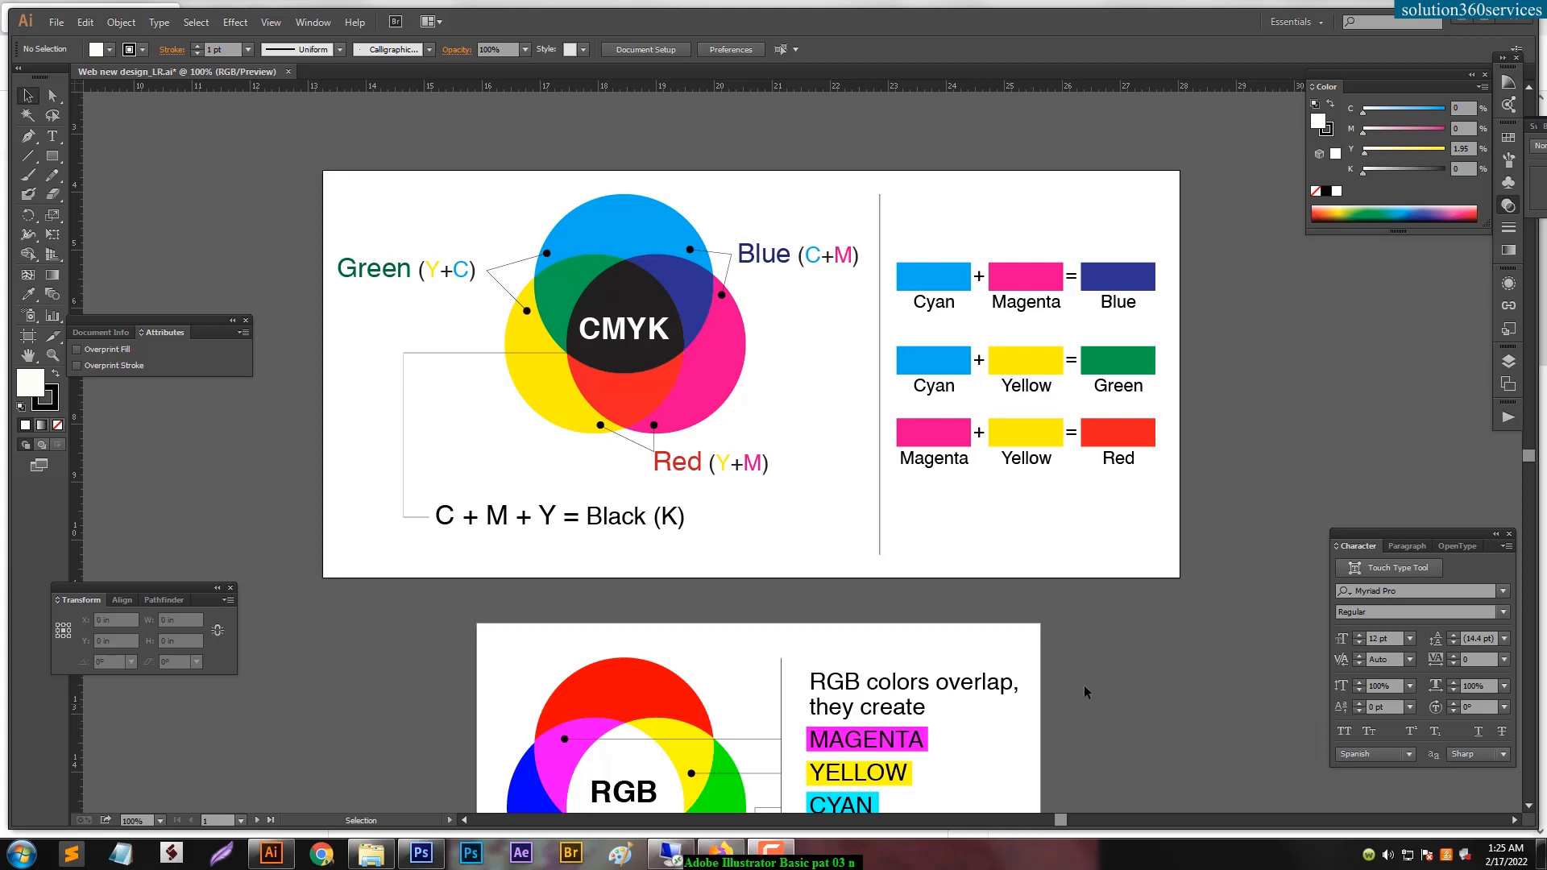
# Bring up the Solution 360 Services Part 03 tutorial page on document color modes in Firefox.
pyautogui.click(720, 852)
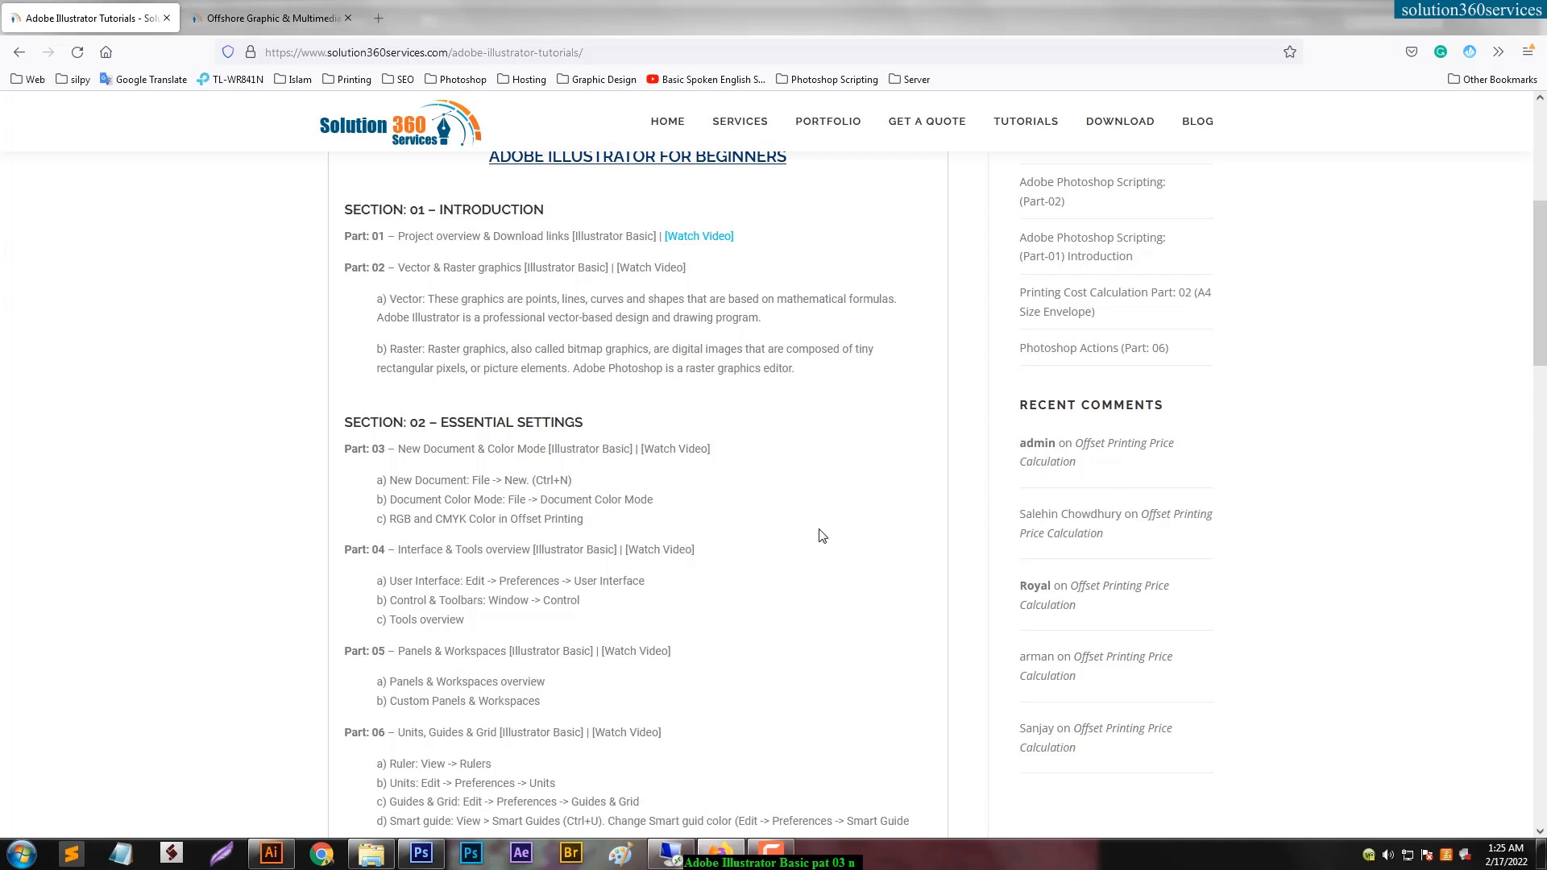
# Return to the Illustrator CMYK/RGB color chart document and show its File menu.
pyautogui.click(272, 854)
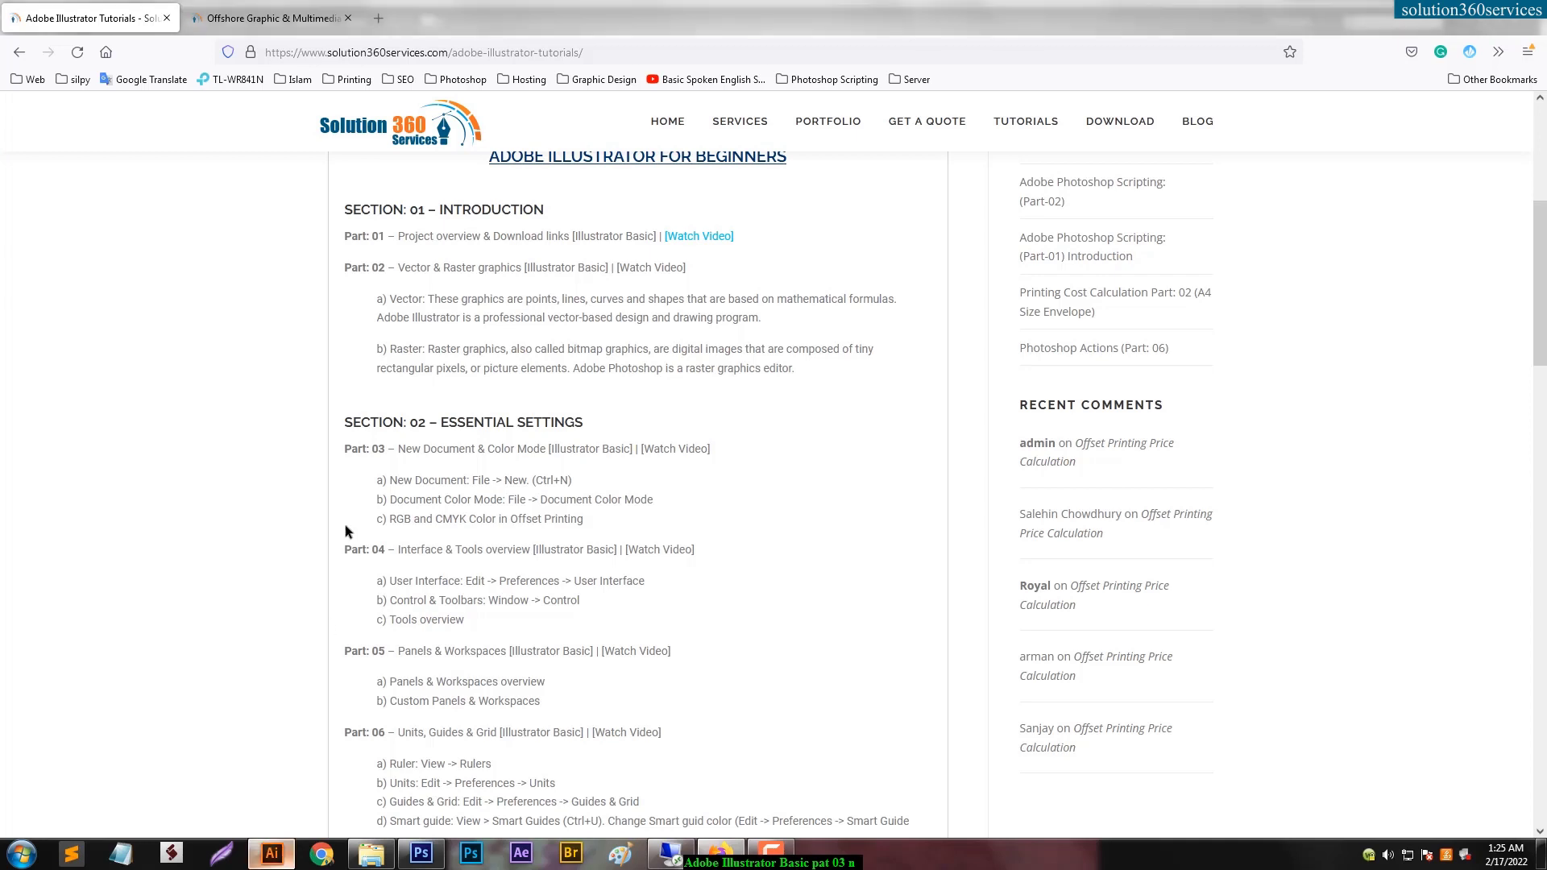
pyautogui.click(55, 22)
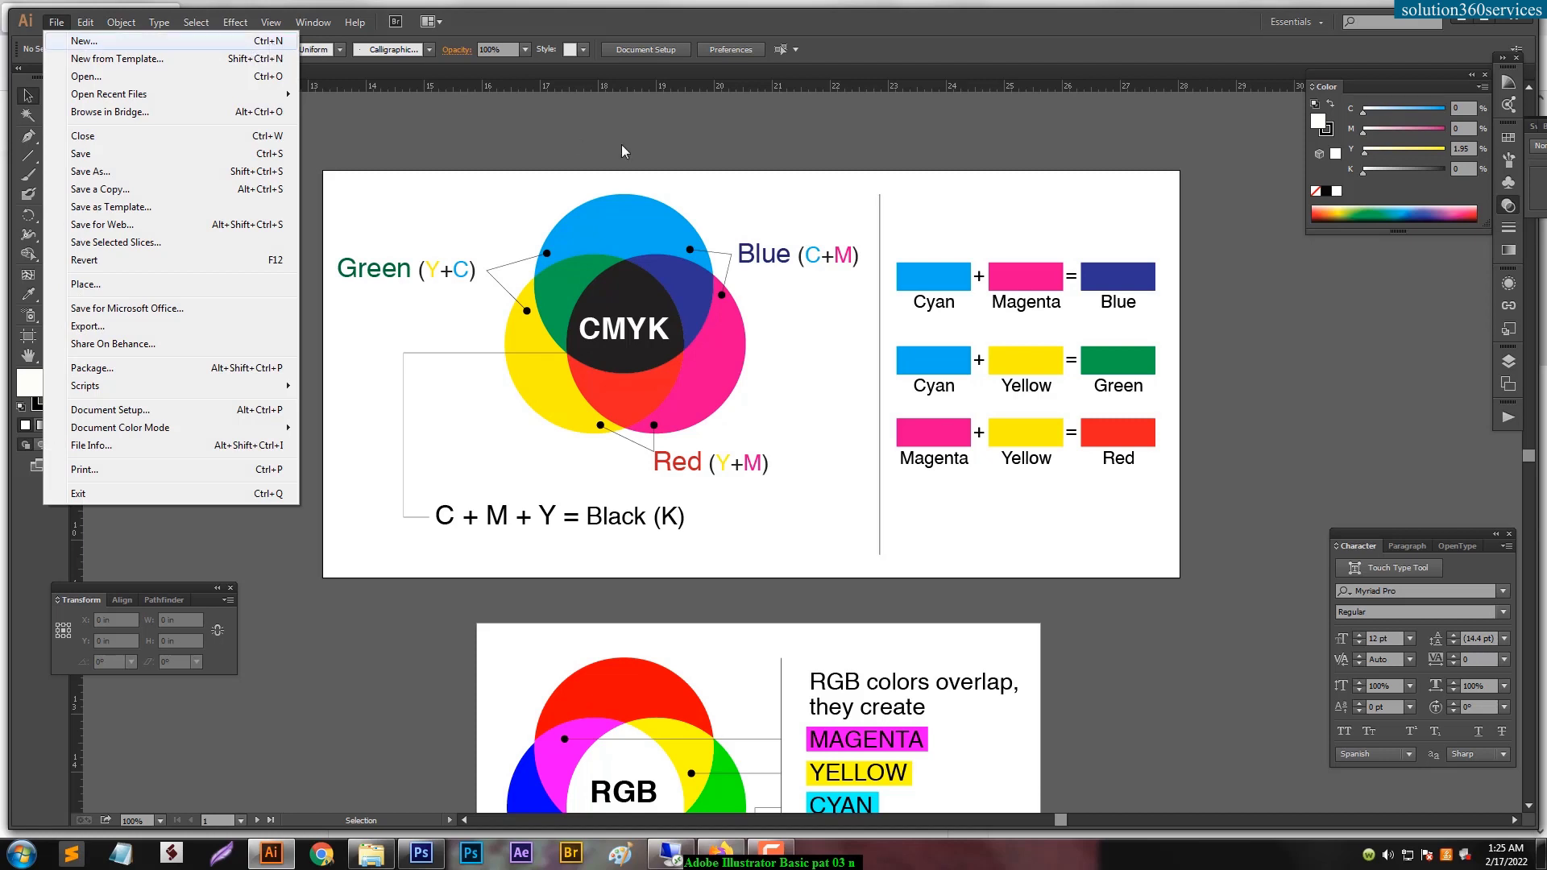
# In File > New, review the CMYK and RGB Color Mode options, keep CMYK, and cancel.
pyautogui.click(645, 151)
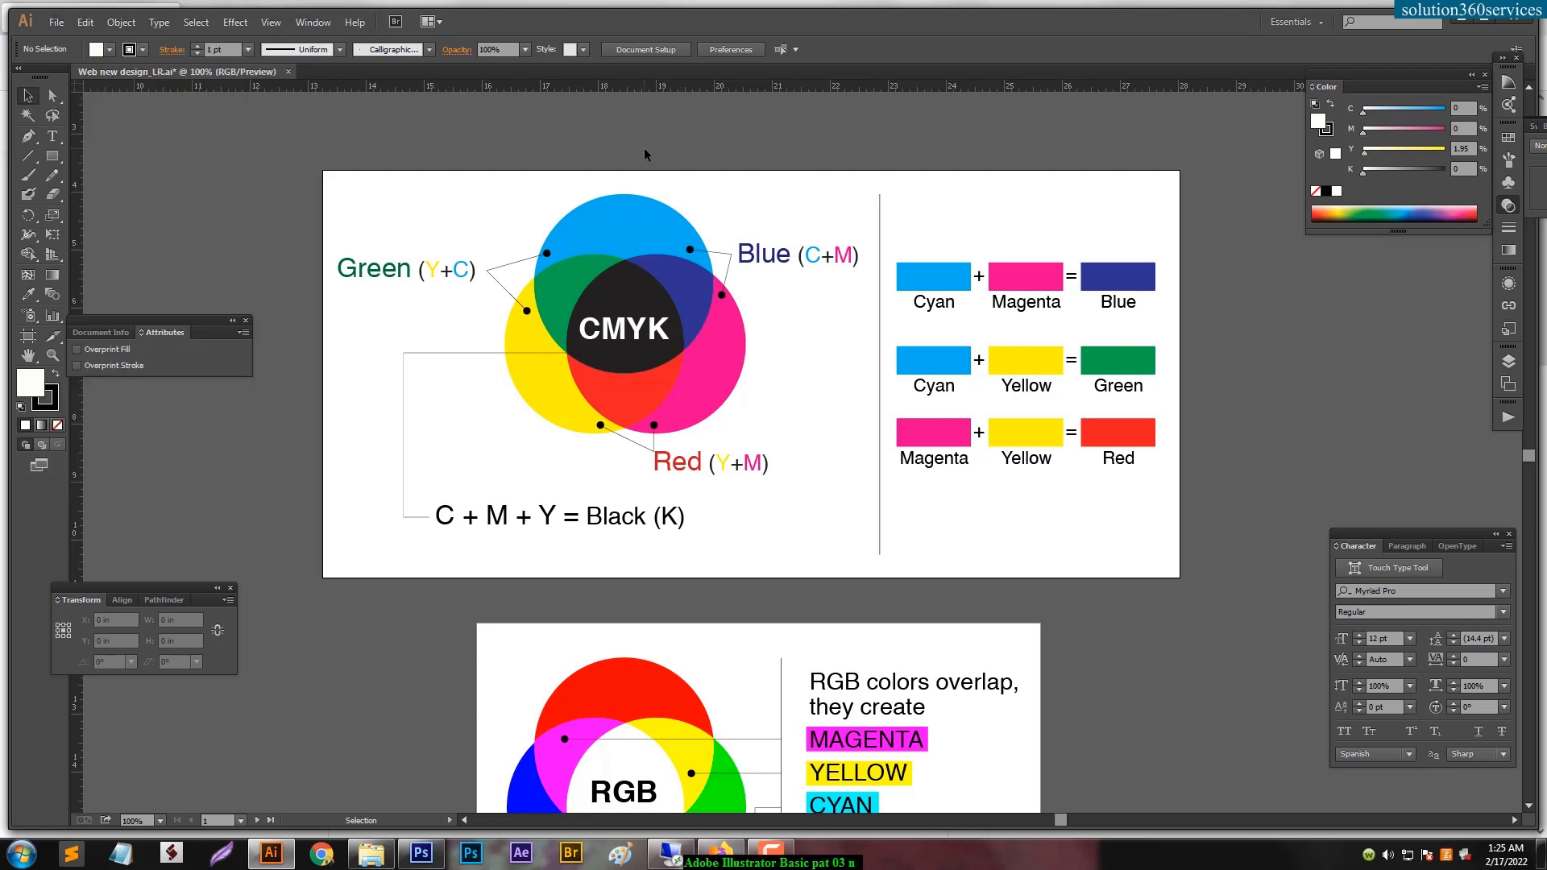
pyautogui.moveTo(873, 273); pyautogui.dragTo(1099, 836)
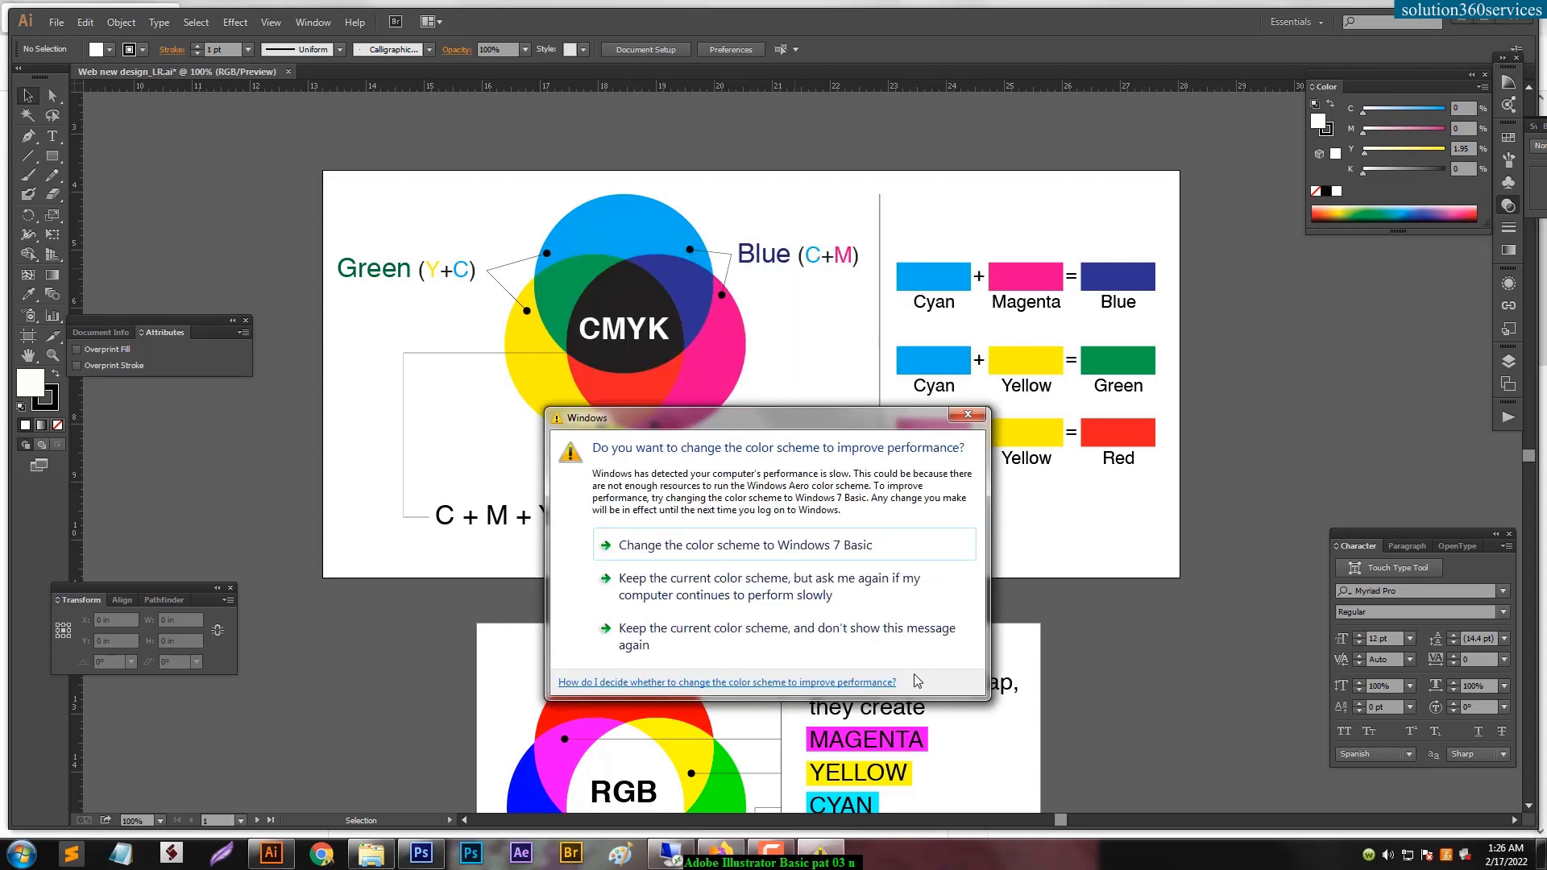
pyautogui.click(57, 22)
pyautogui.click(88, 41)
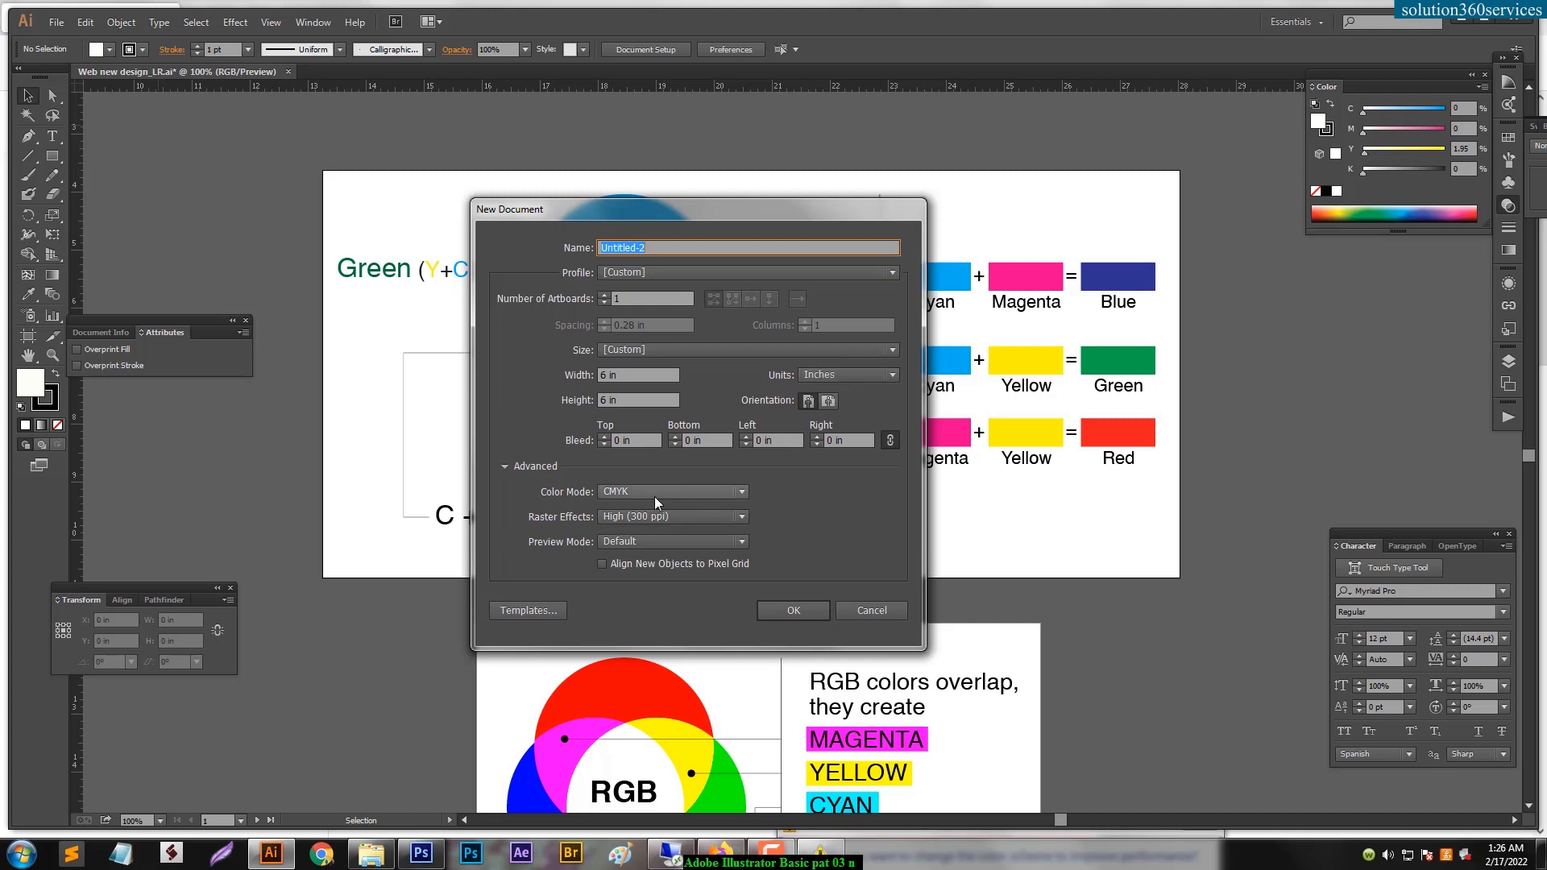
pyautogui.click(676, 495)
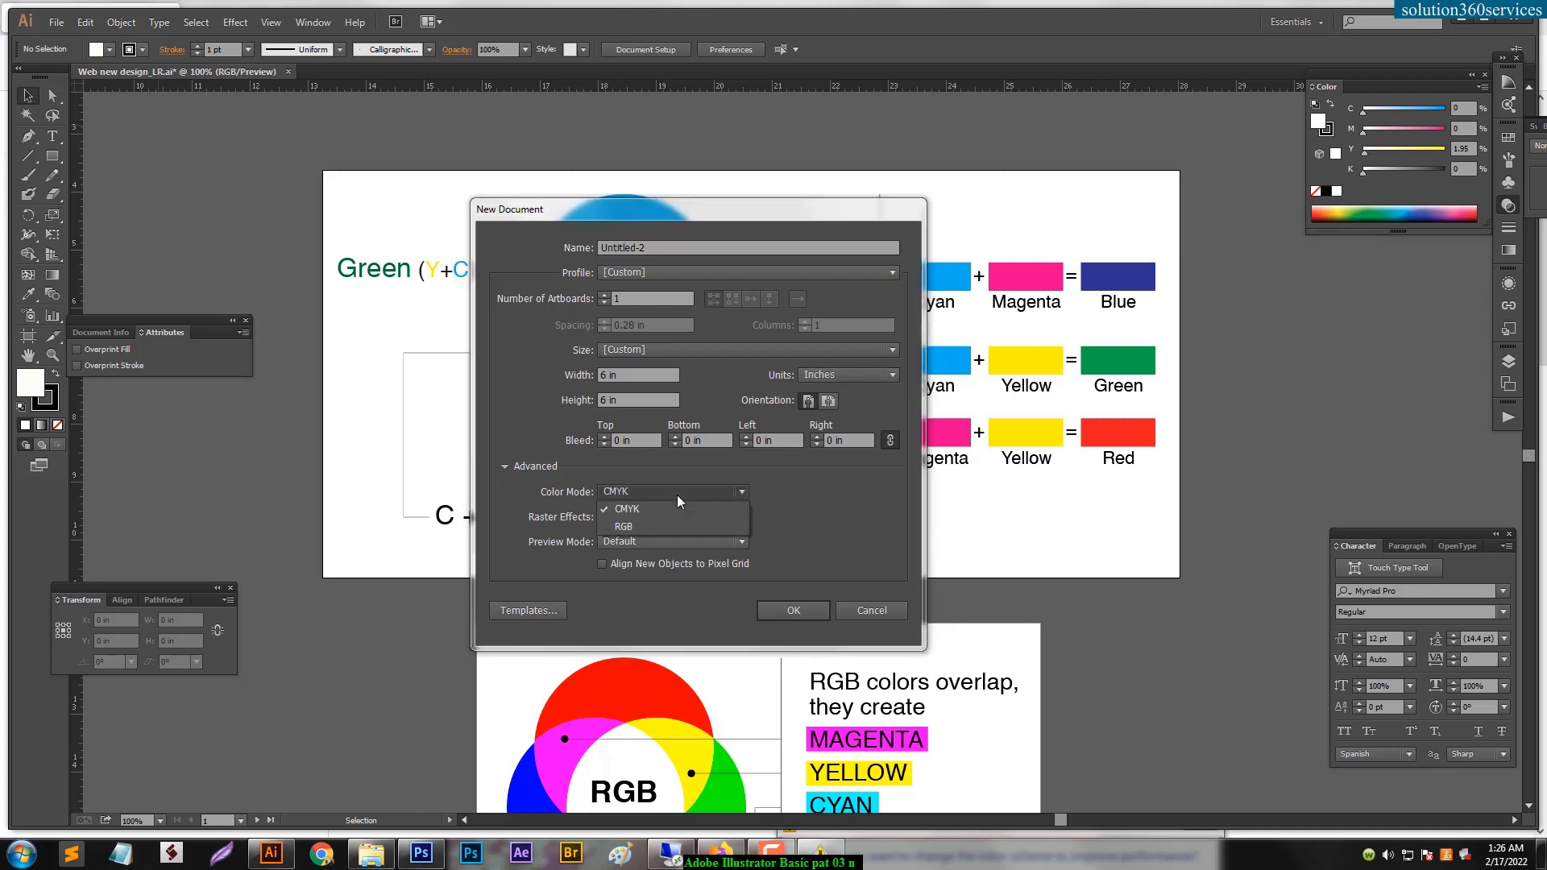
pyautogui.click(676, 495)
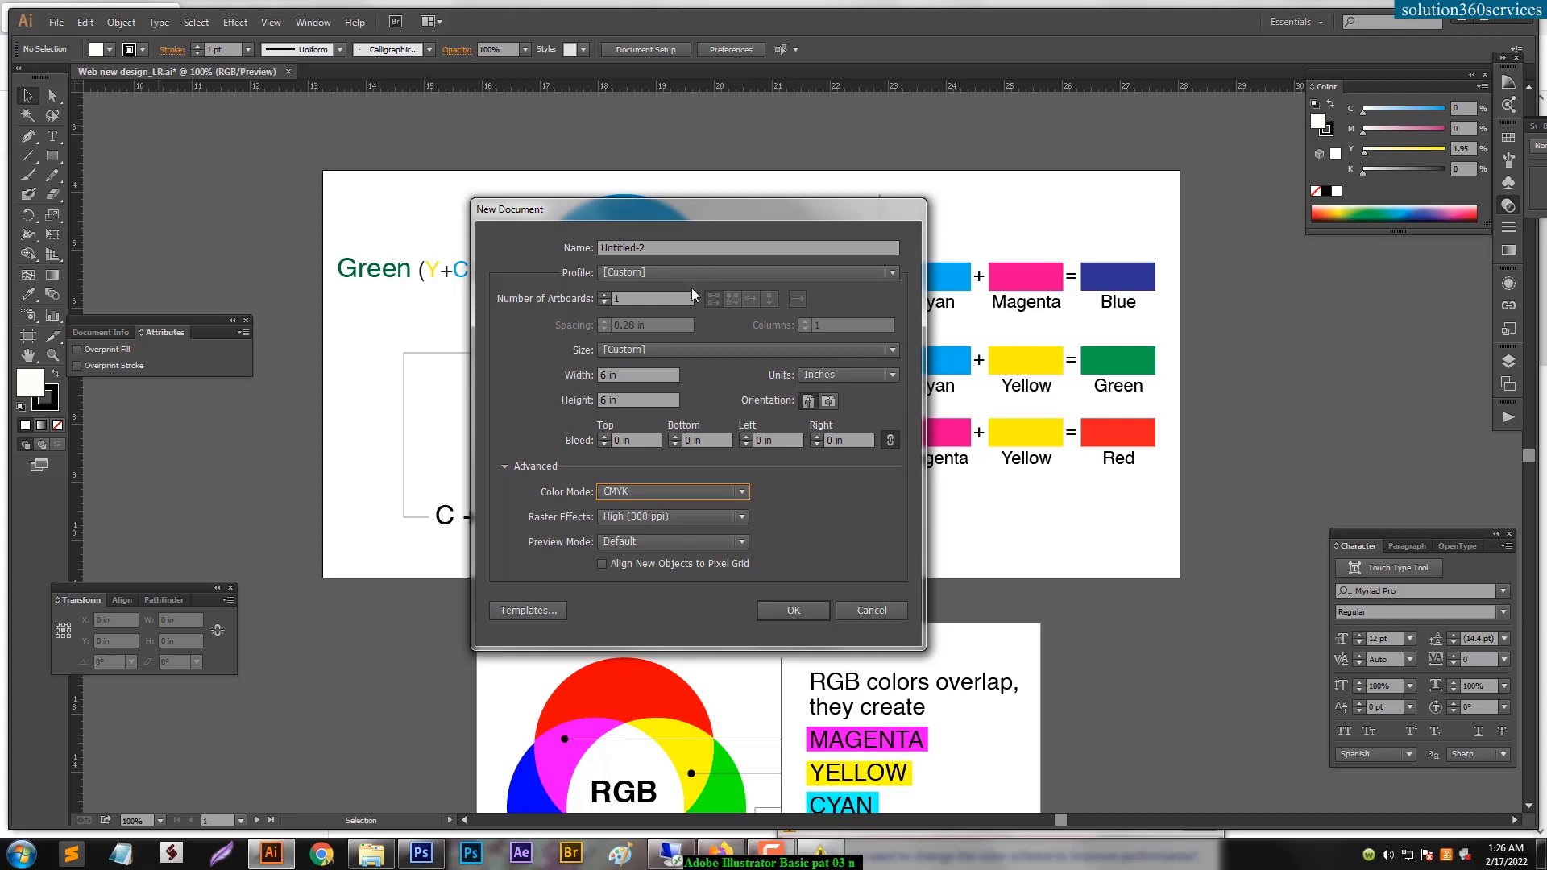
pyautogui.click(889, 618)
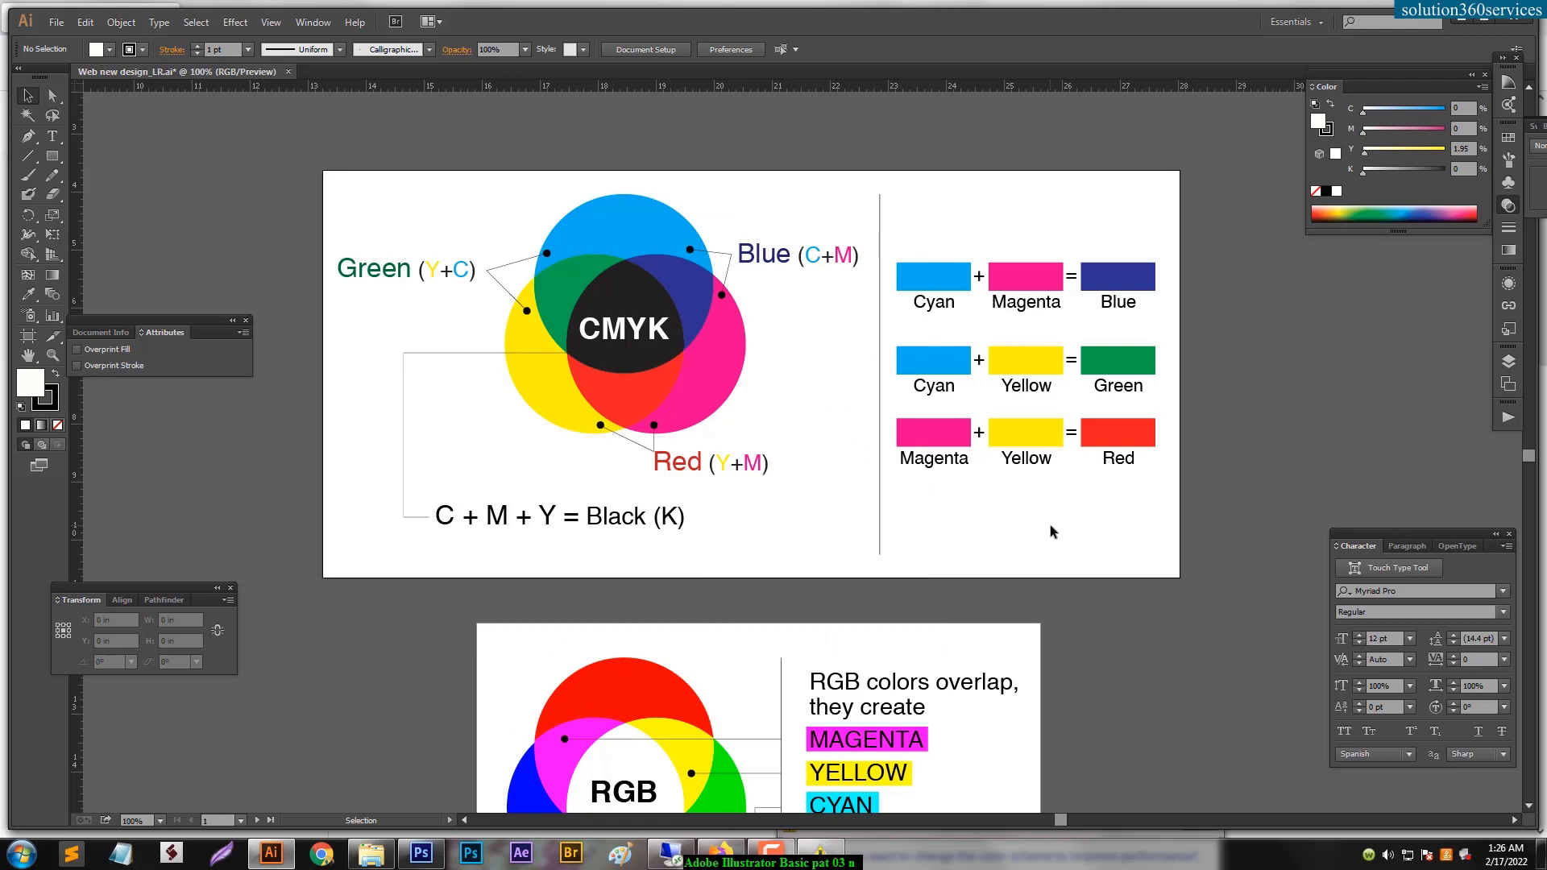
pyautogui.click(721, 855)
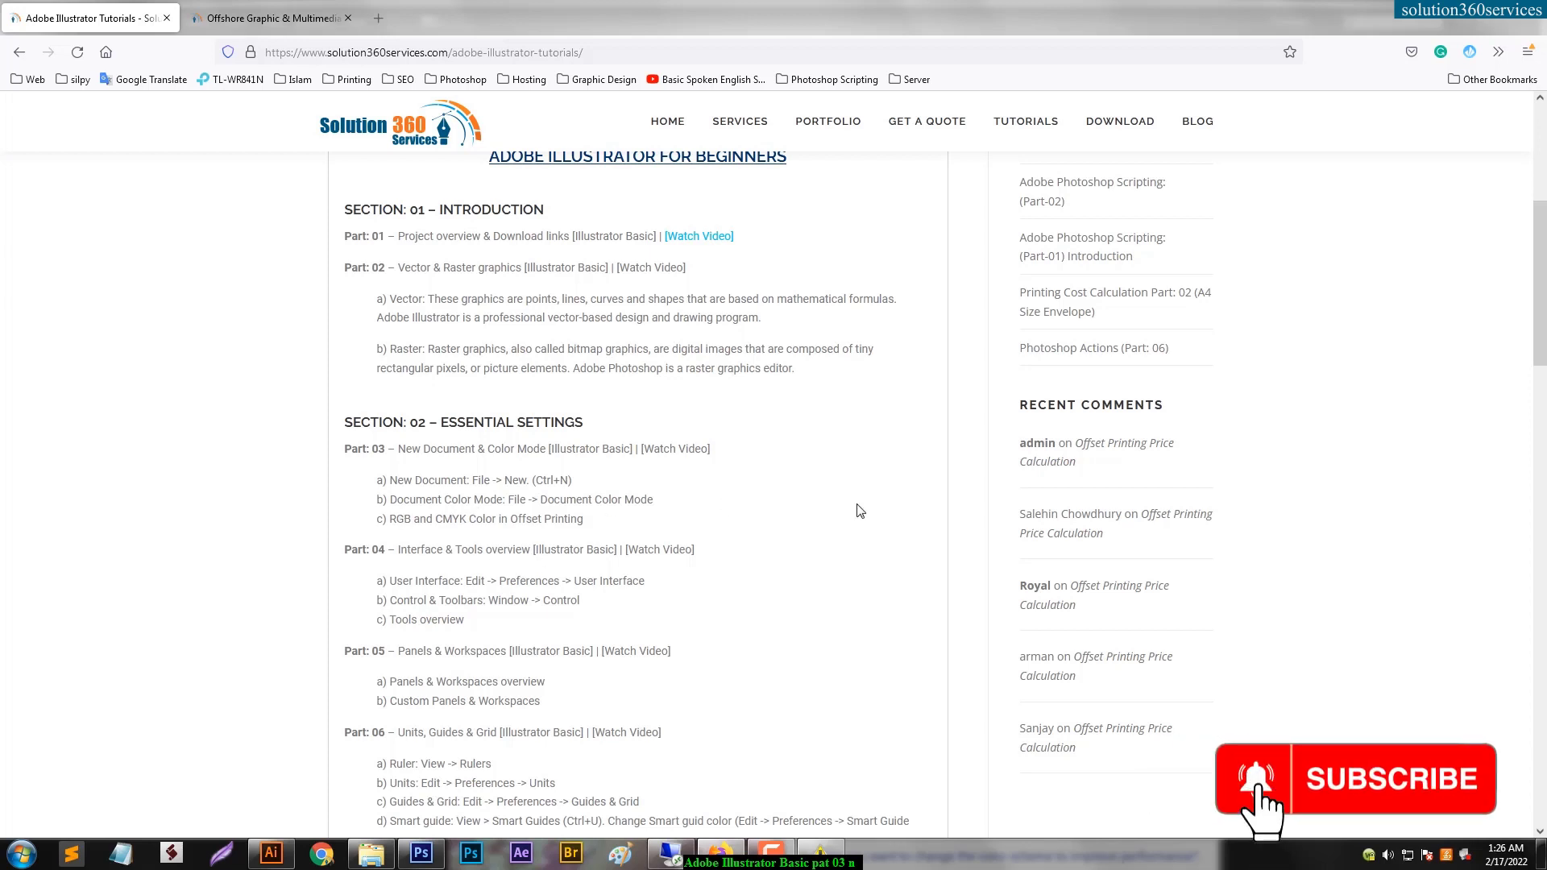
pyautogui.click(271, 854)
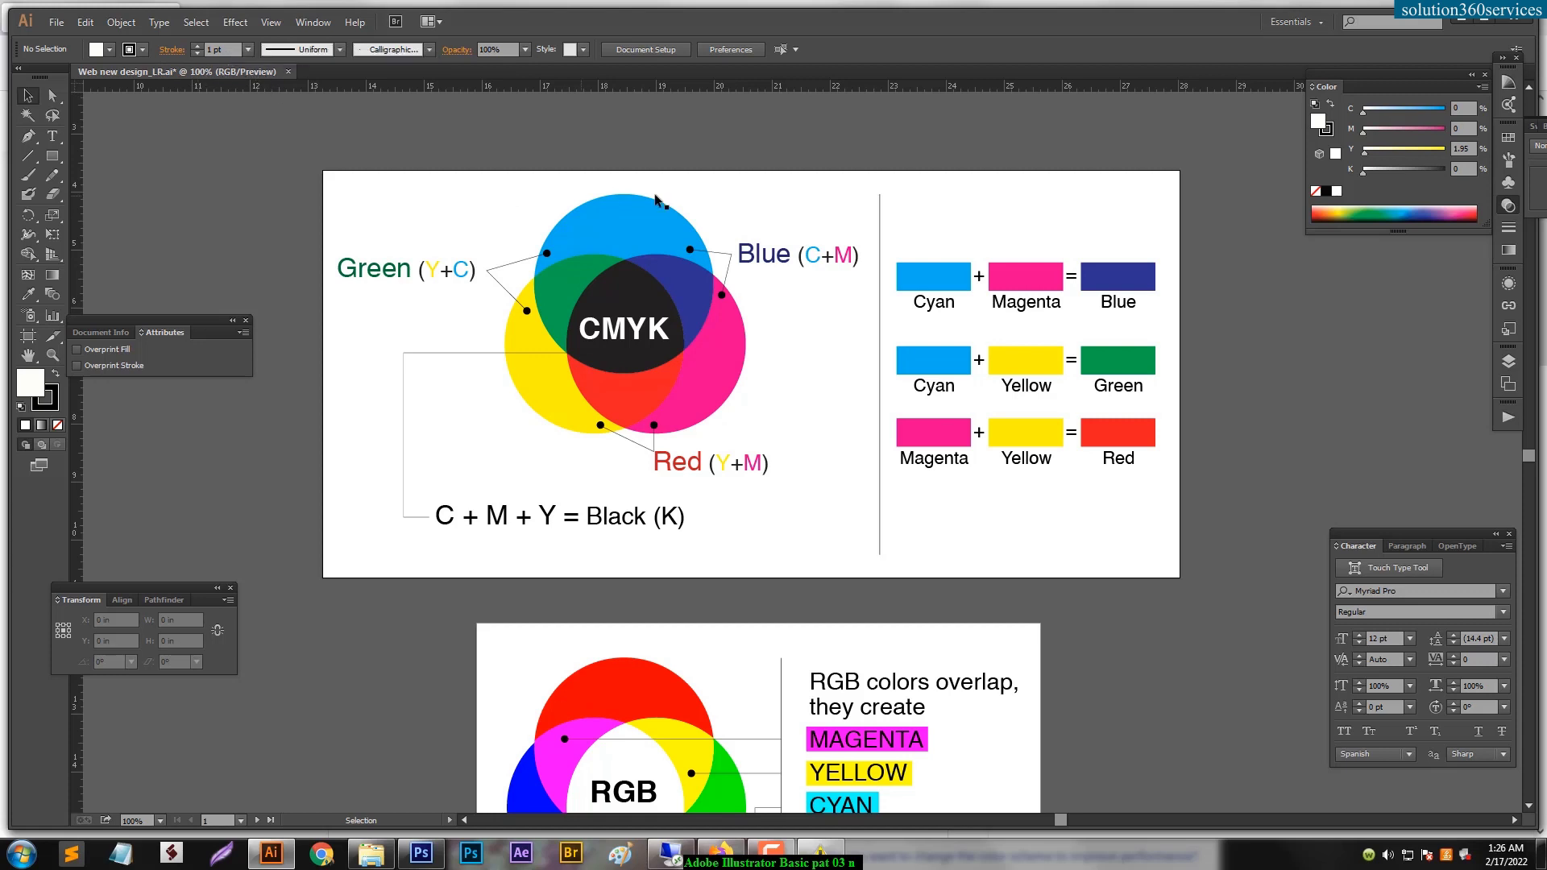
pyautogui.click(56, 22)
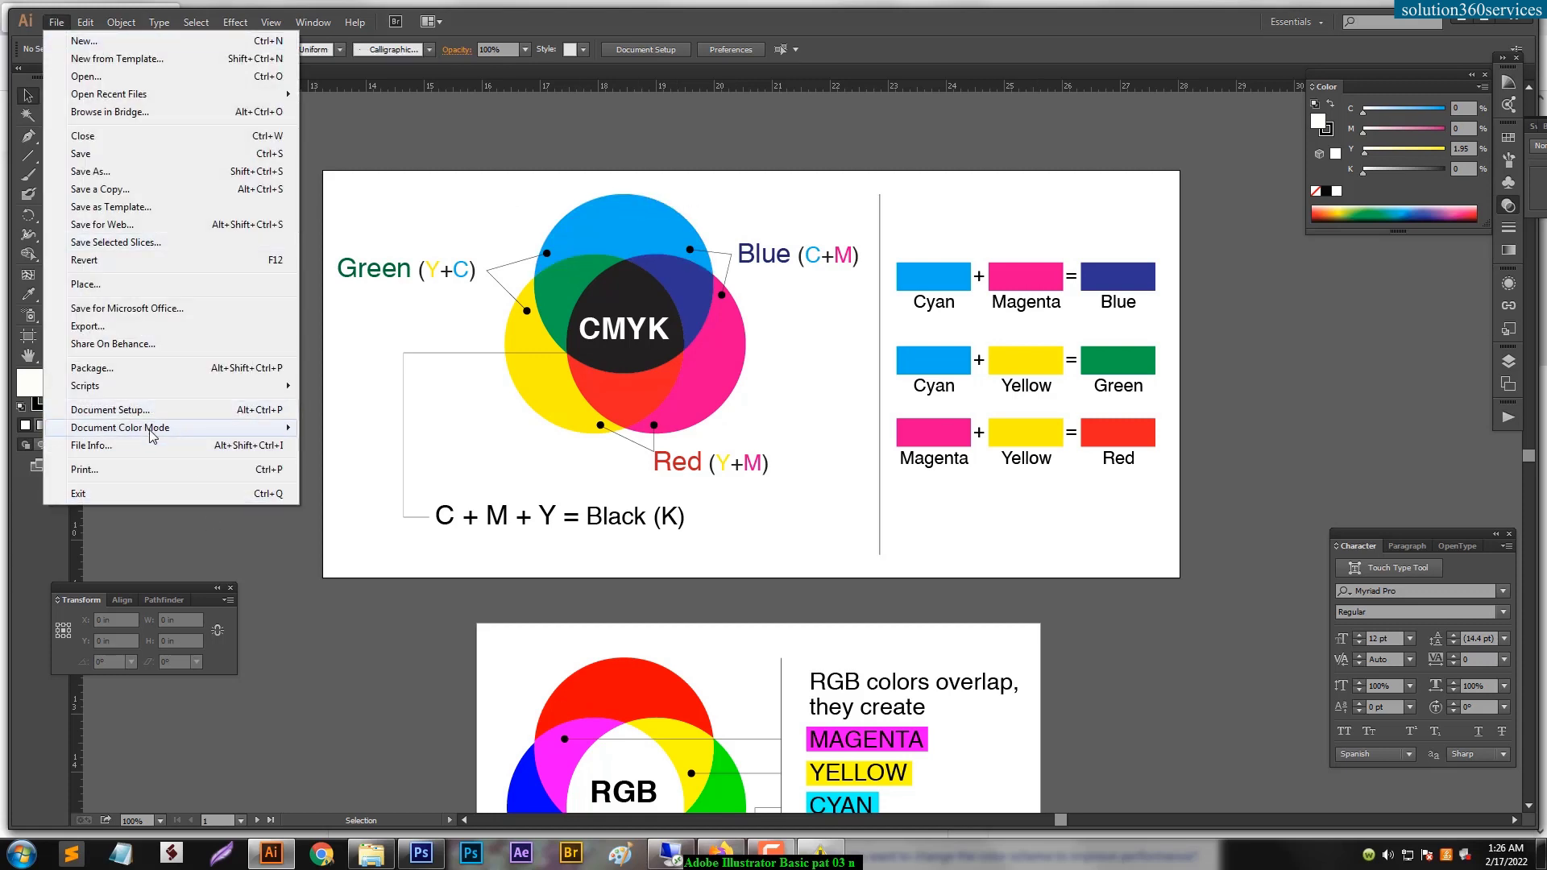
pyautogui.moveTo(119, 428)
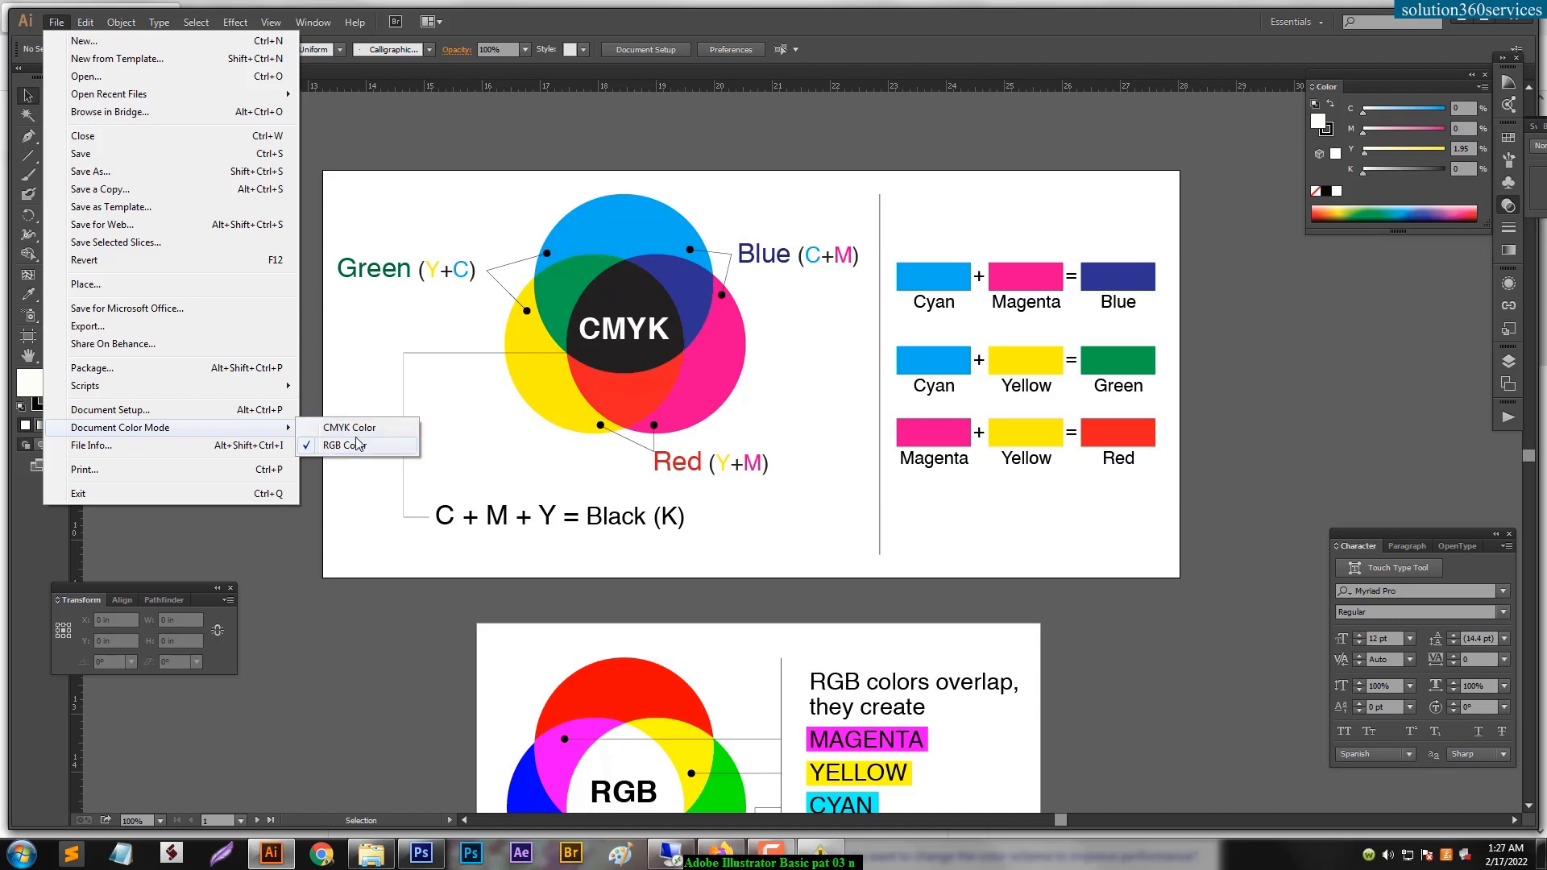
# Set the document color mode to RGB Color, then switch to the tutorials page in Firefox.
pyautogui.click(384, 621)
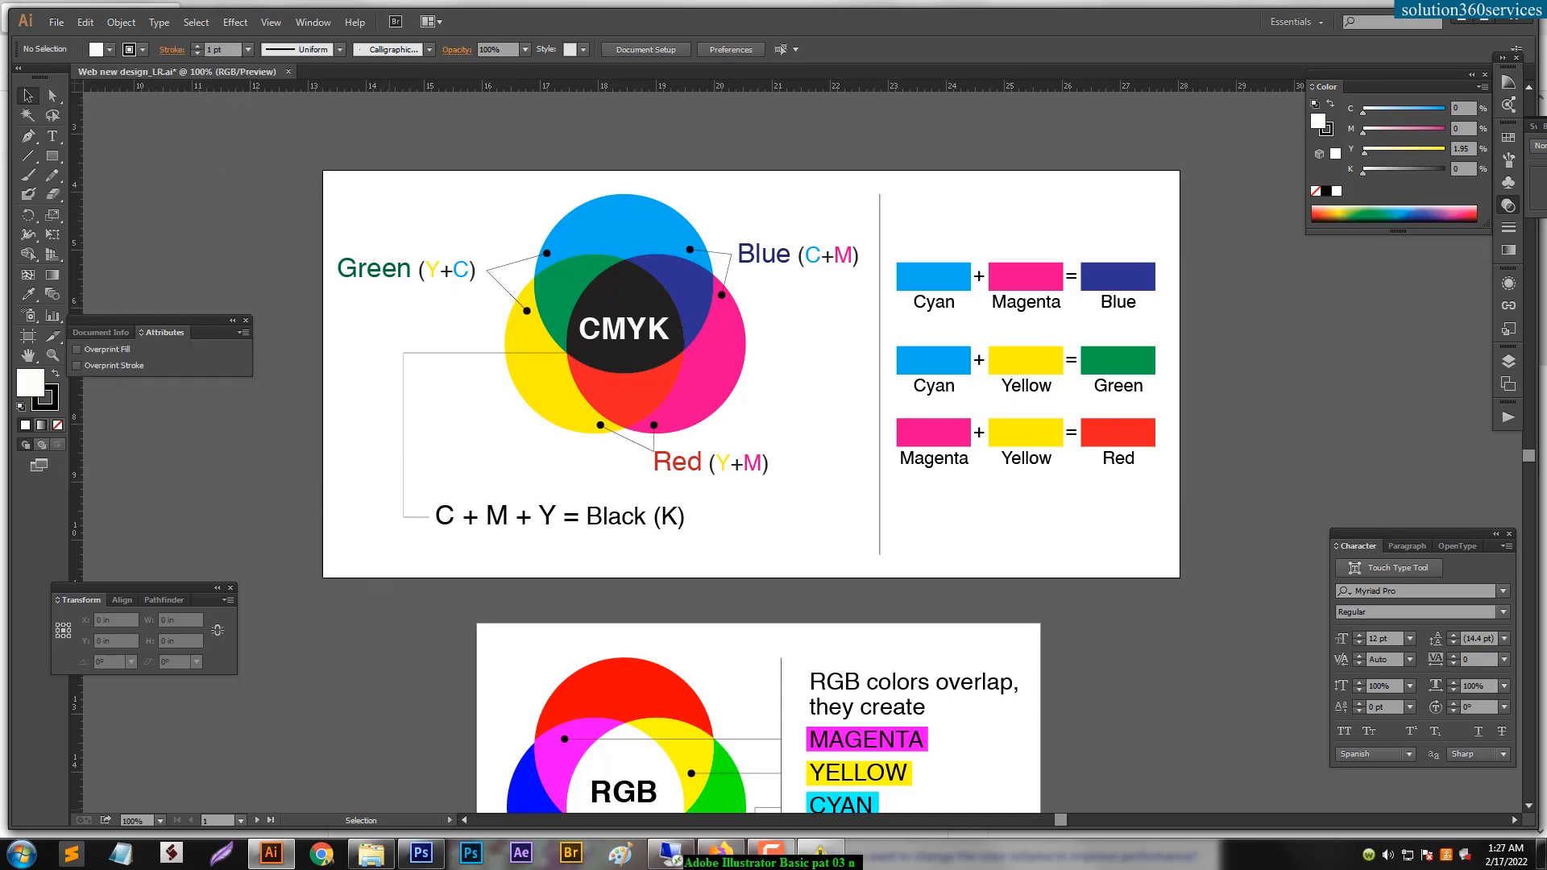
pyautogui.click(720, 853)
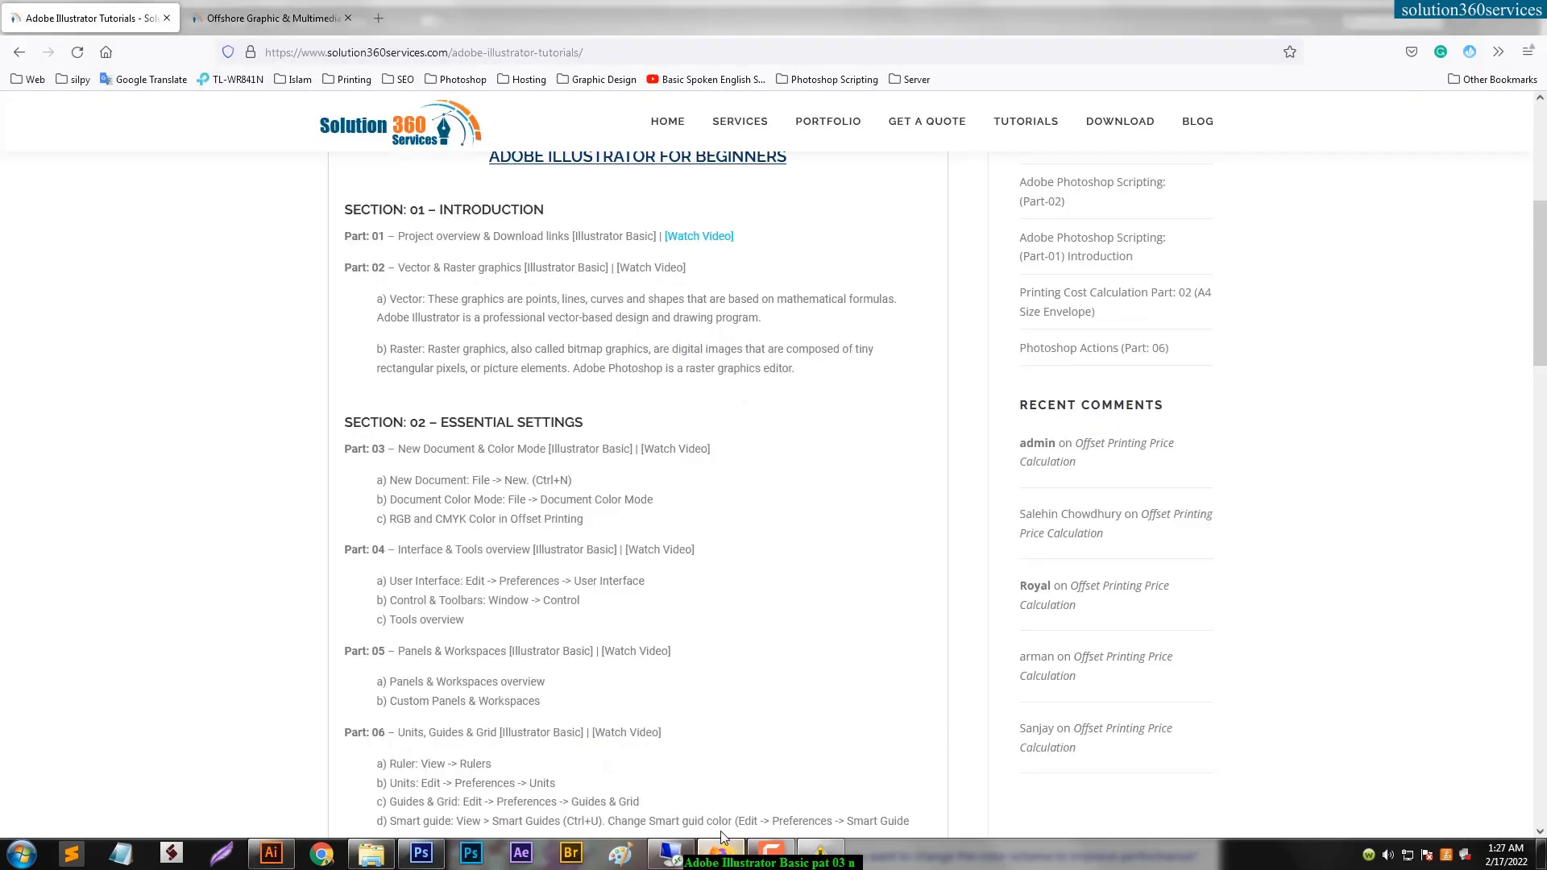
# Open the color article tab and scroll down to the Adobe Illustrator Color section.
pyautogui.click(274, 22)
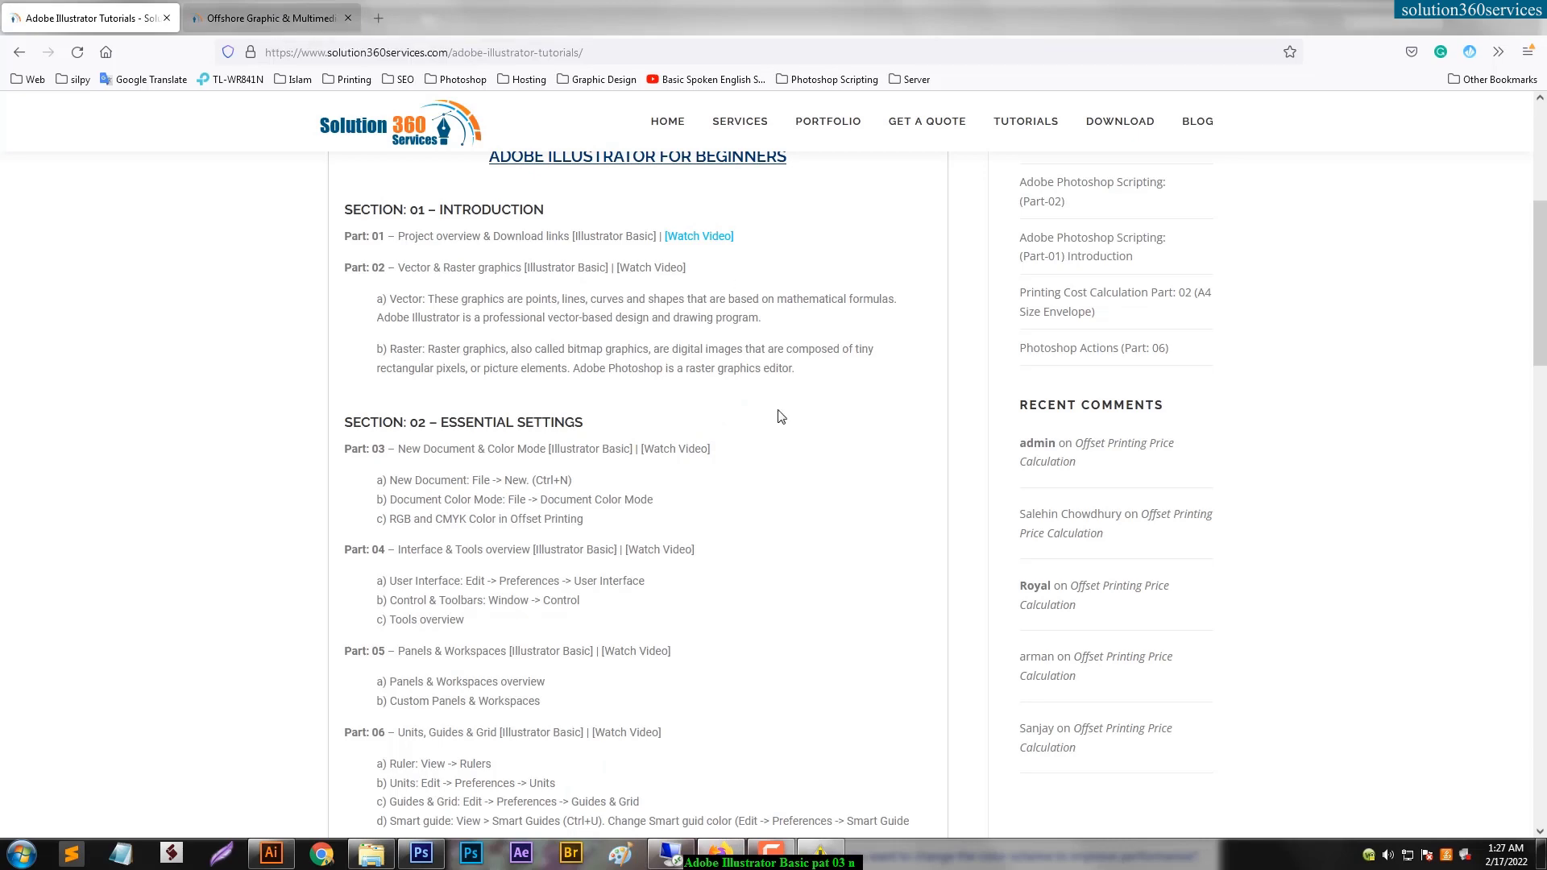
pyautogui.scroll(5, 748, 399)
pyautogui.scroll(5, 748, 399)
pyautogui.scroll(5, 748, 399)
pyautogui.scroll(6, 747, 399)
pyautogui.scroll(-10, 746, 395)
pyautogui.scroll(-3, 746, 397)
pyautogui.scroll(1, 746, 397)
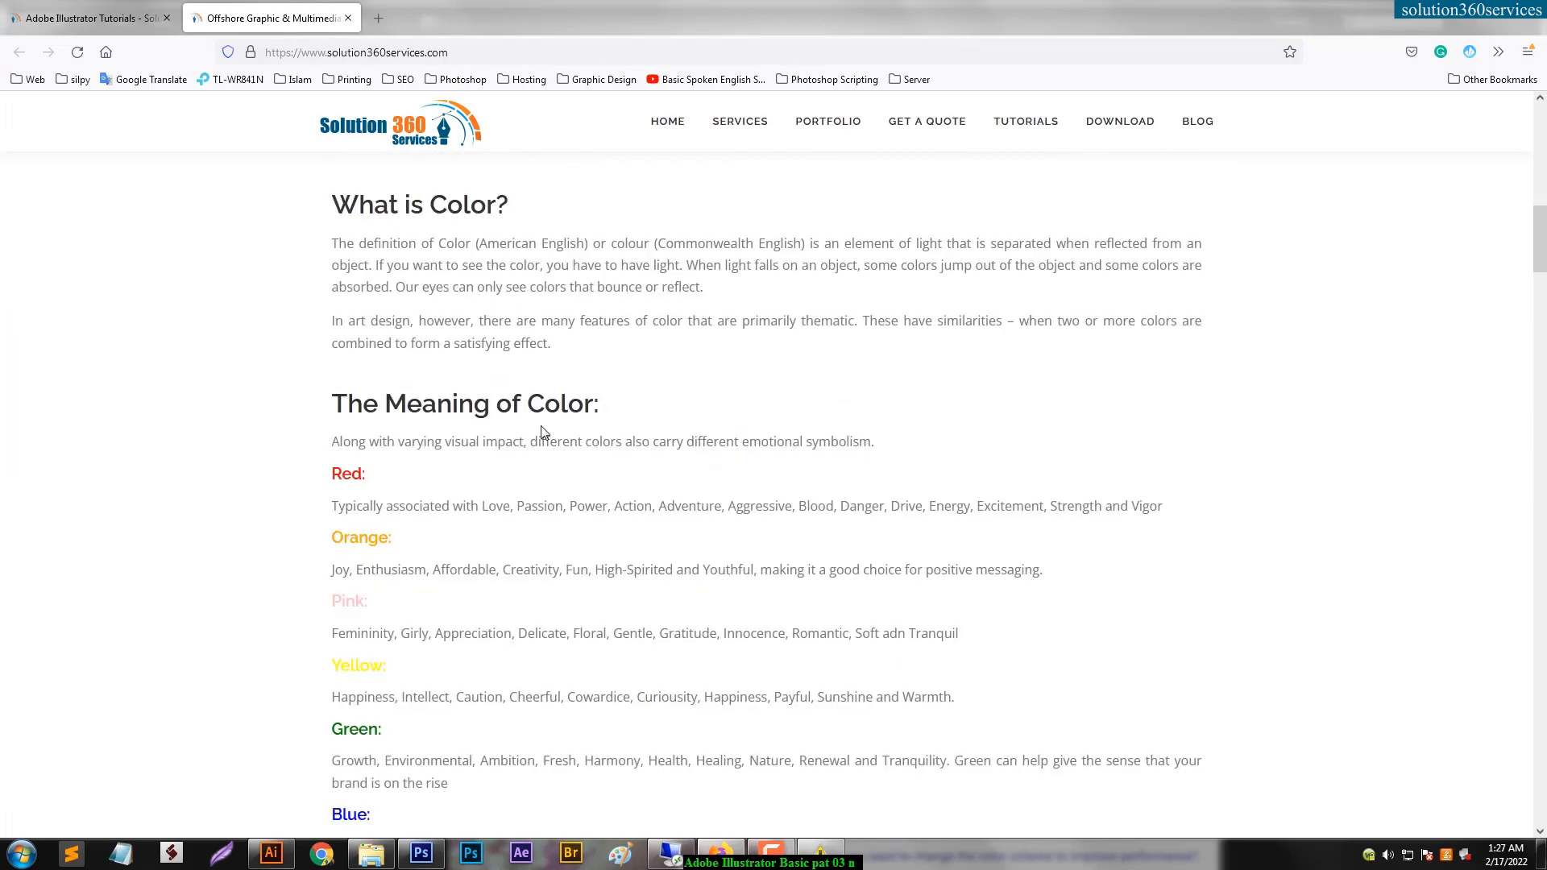
pyautogui.scroll(-2, 538, 433)
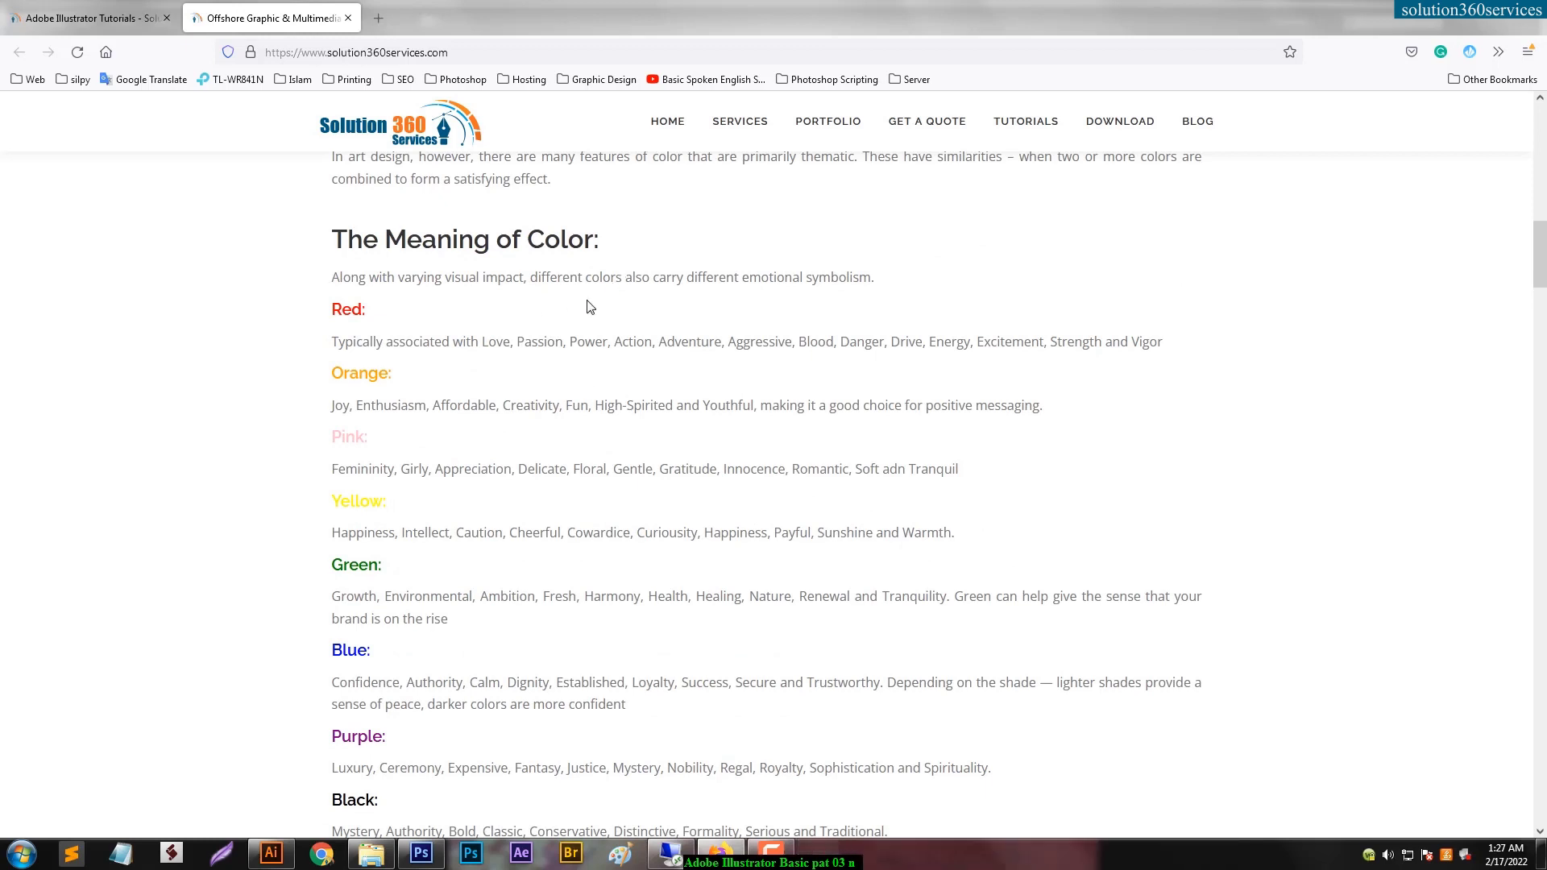
pyautogui.scroll(-4, 544, 562)
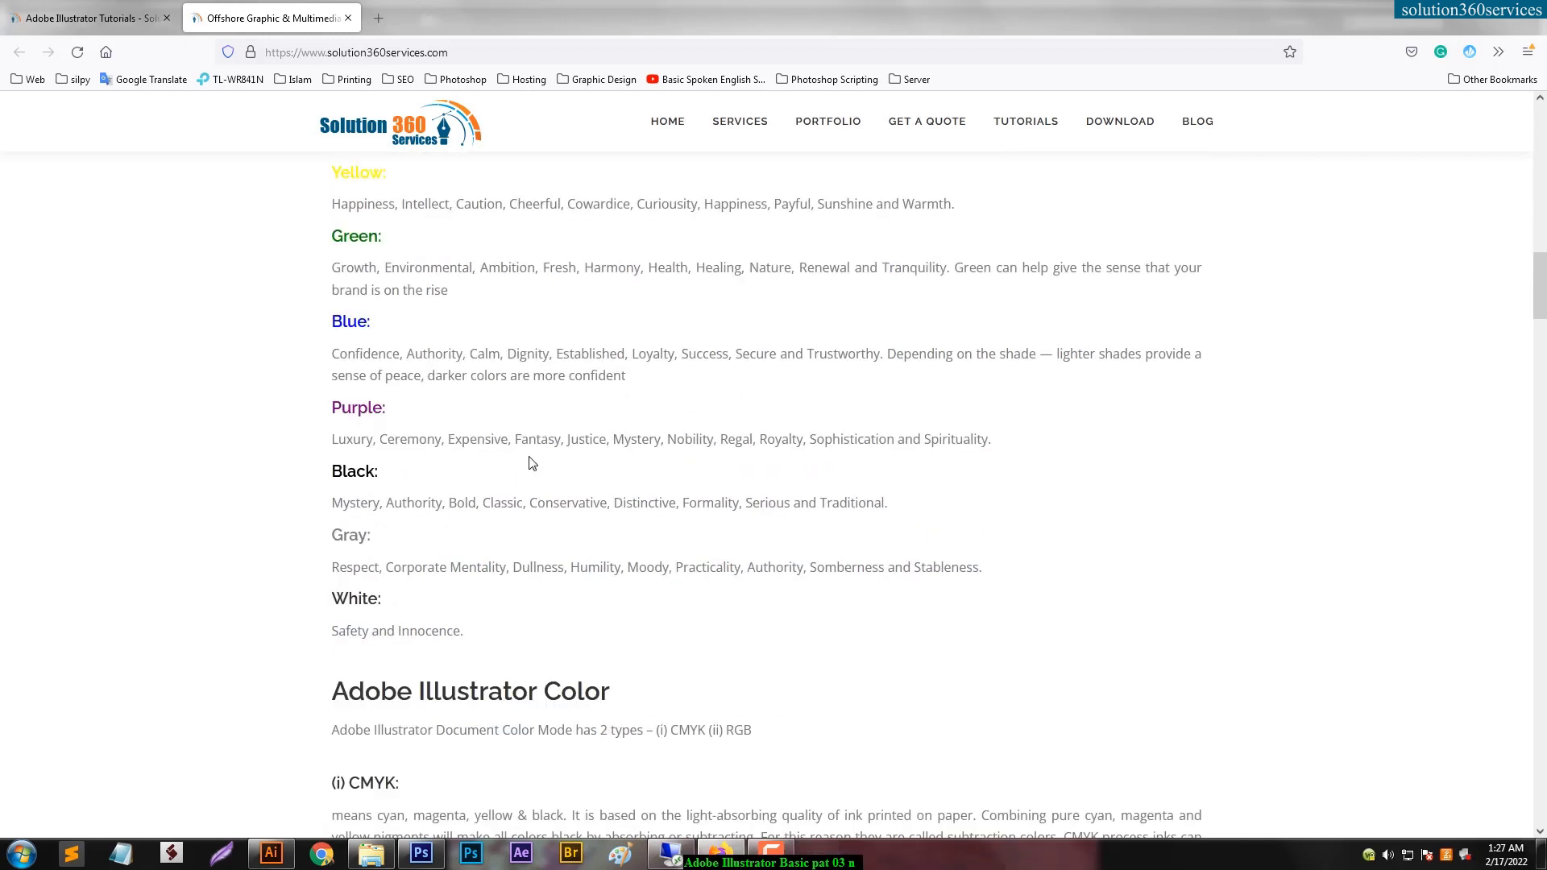
pyautogui.scroll(-3, 530, 462)
pyautogui.scroll(-2, 735, 362)
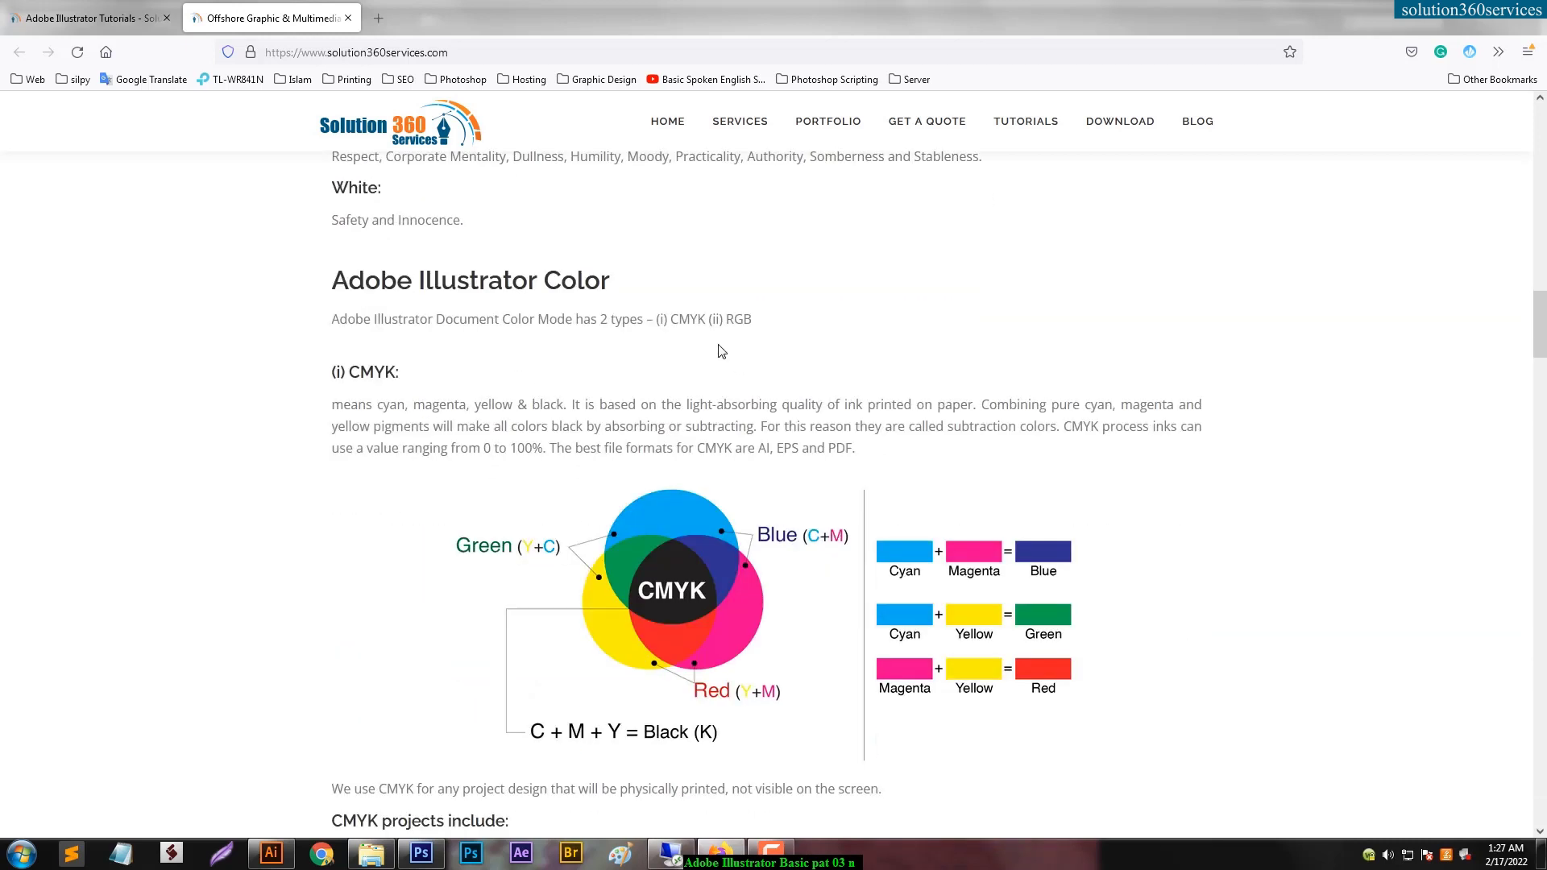
# Highlight the two document color mode types and the word CMYK, then return to Illustrator.
pyautogui.moveTo(619, 319); pyautogui.dragTo(716, 319)
pyautogui.click(781, 323)
pyautogui.doubleClick(361, 373)
pyautogui.click(278, 855)
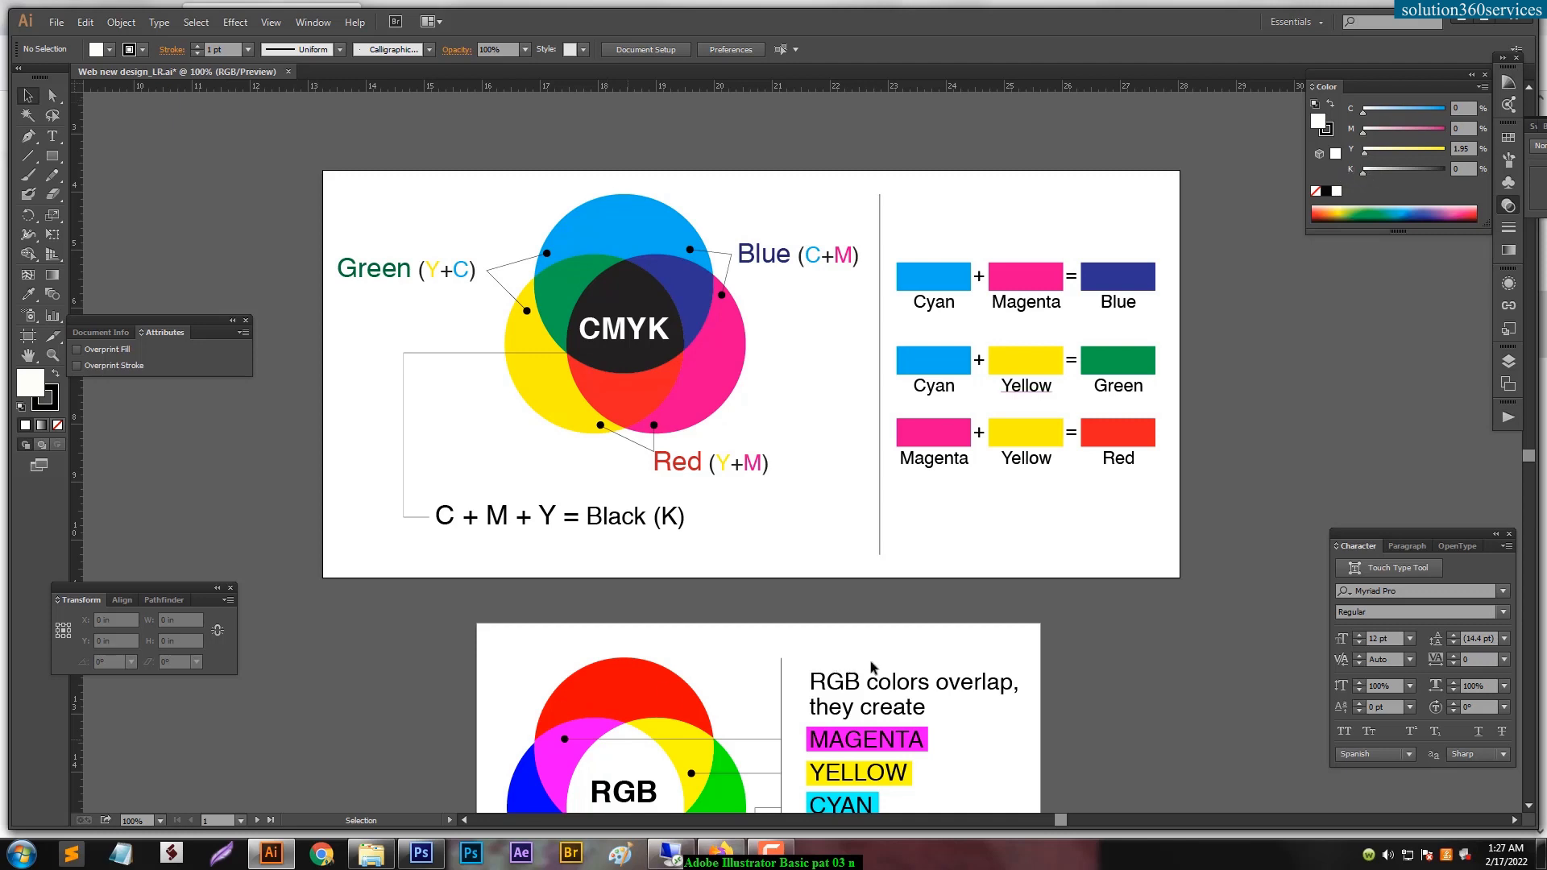
pyautogui.click(719, 852)
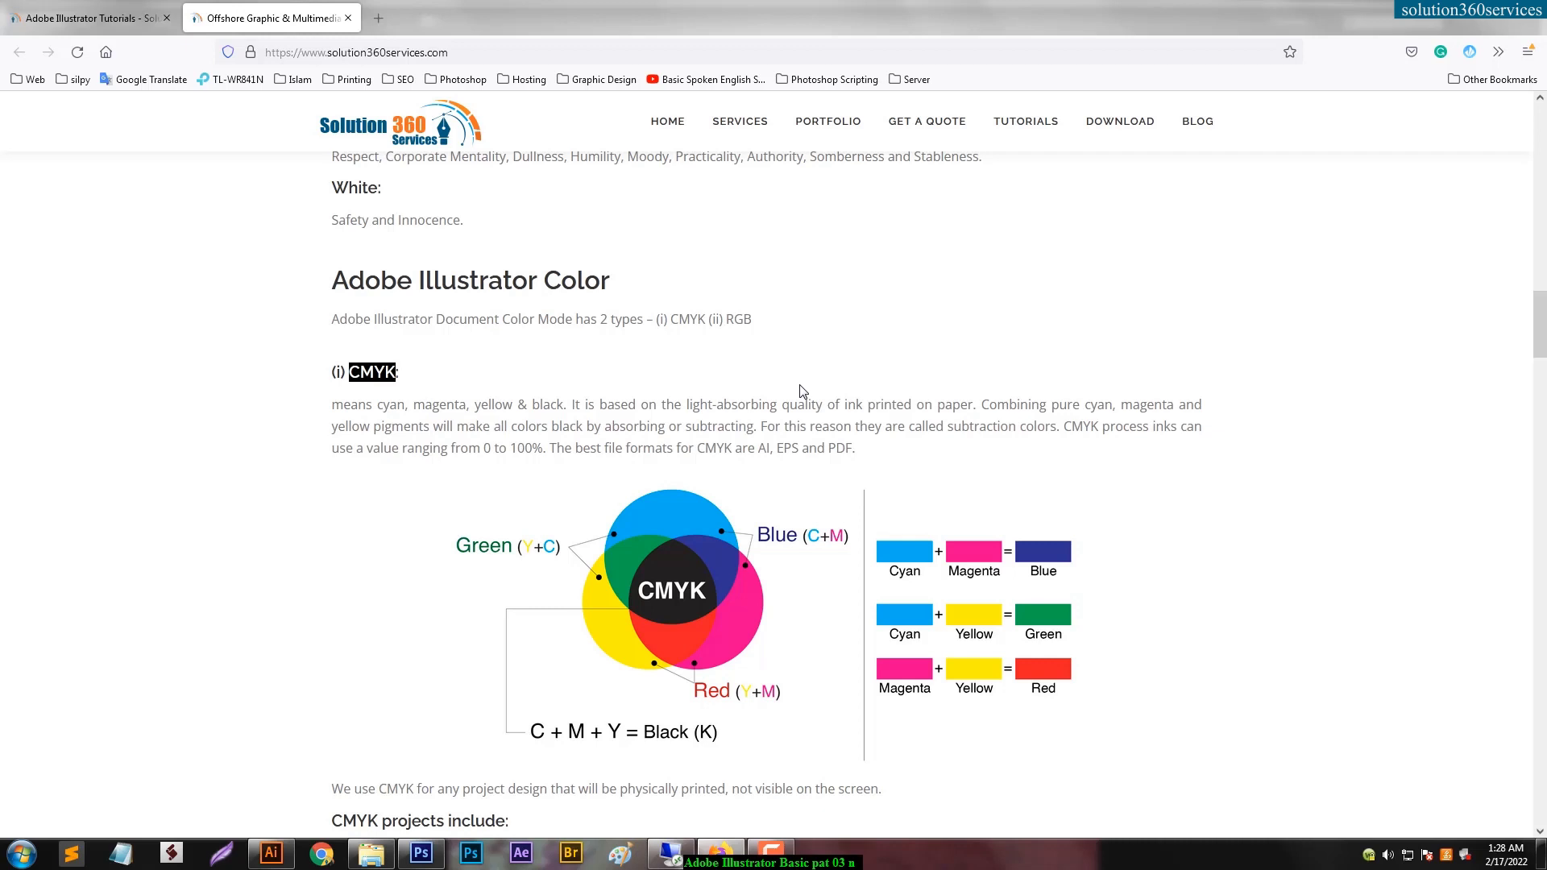
pyautogui.click(271, 853)
pyautogui.click(53, 155)
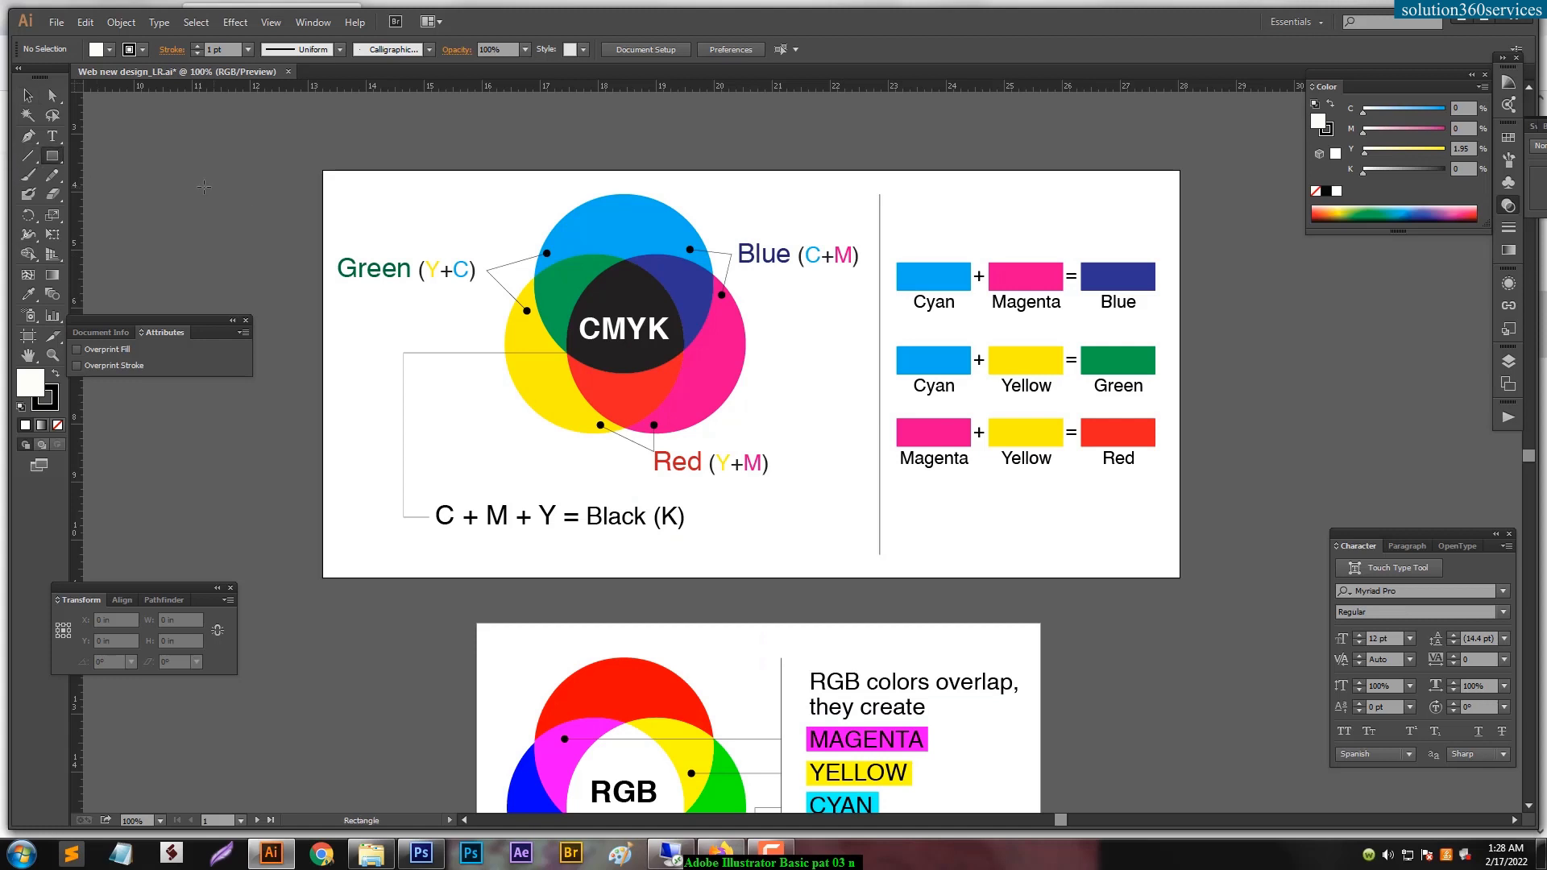
# Draw a test square to the left of the CMYK chart.
pyautogui.moveTo(151, 137); pyautogui.dragTo(267, 253)
pyautogui.moveTo(287, 261); pyautogui.dragTo(287, 260)
pyautogui.click(289, 259)
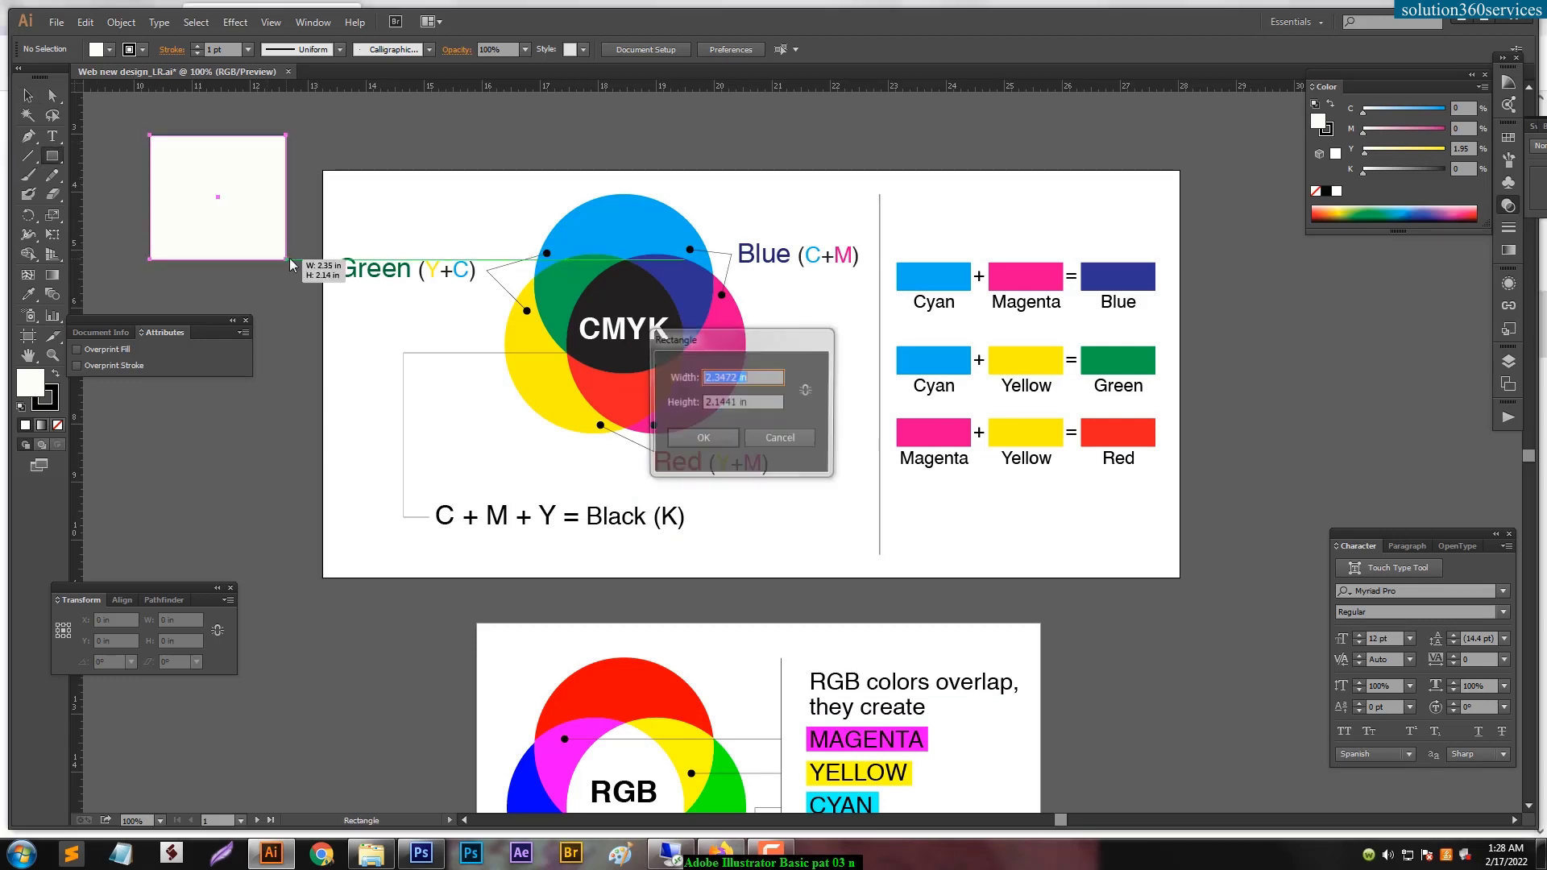
pyautogui.press('Return')
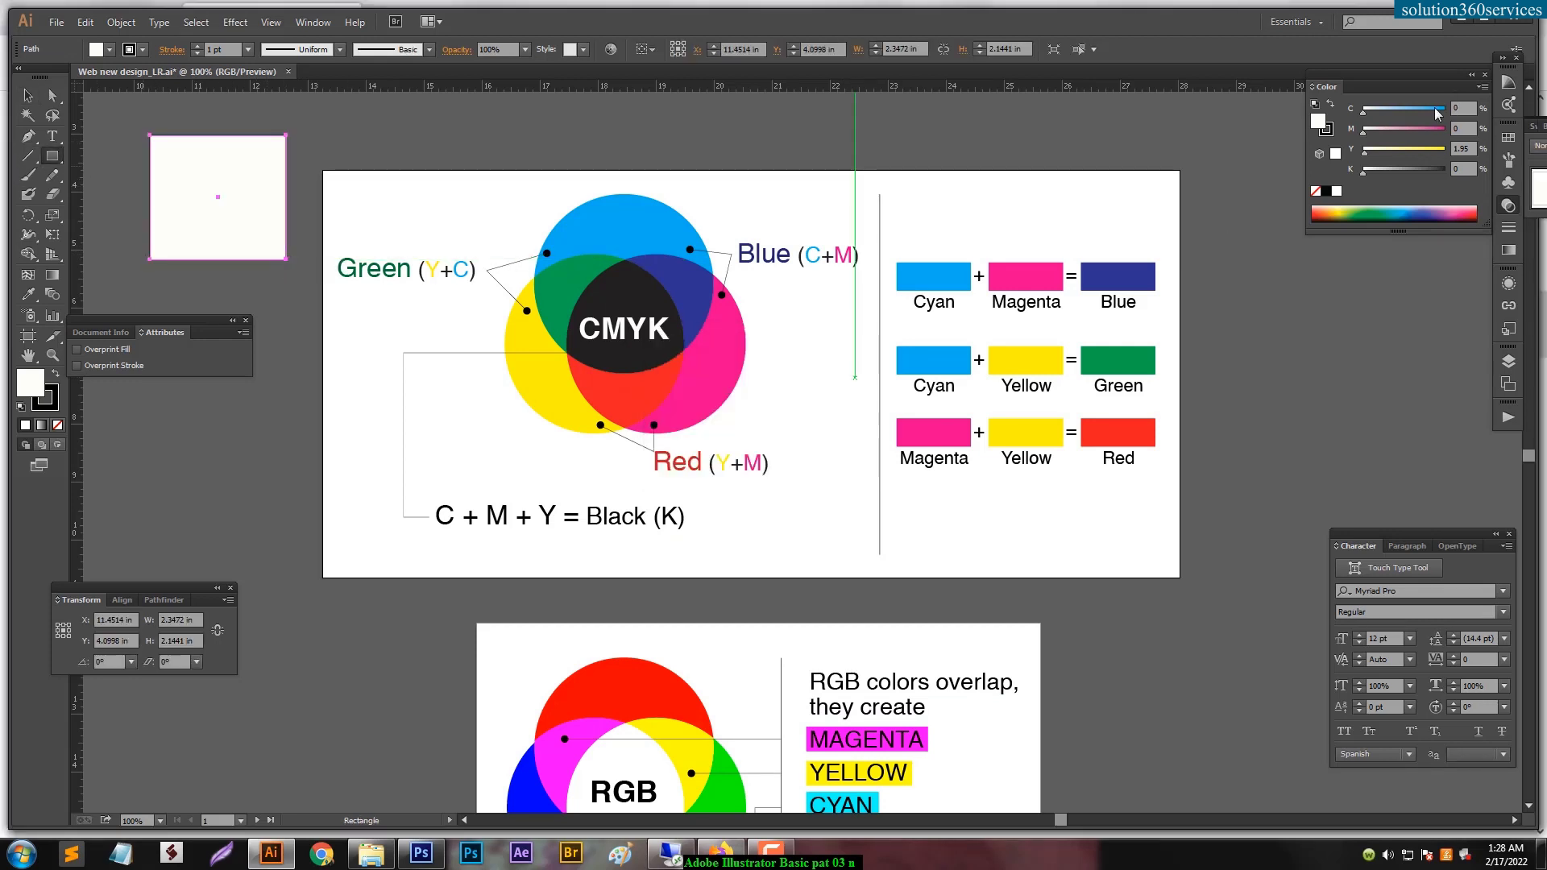
# Mix the square's fill with the C, M, Y, K sliders up to 100% black, then return to the website.
pyautogui.moveTo(1363, 134); pyautogui.dragTo(1447, 138)
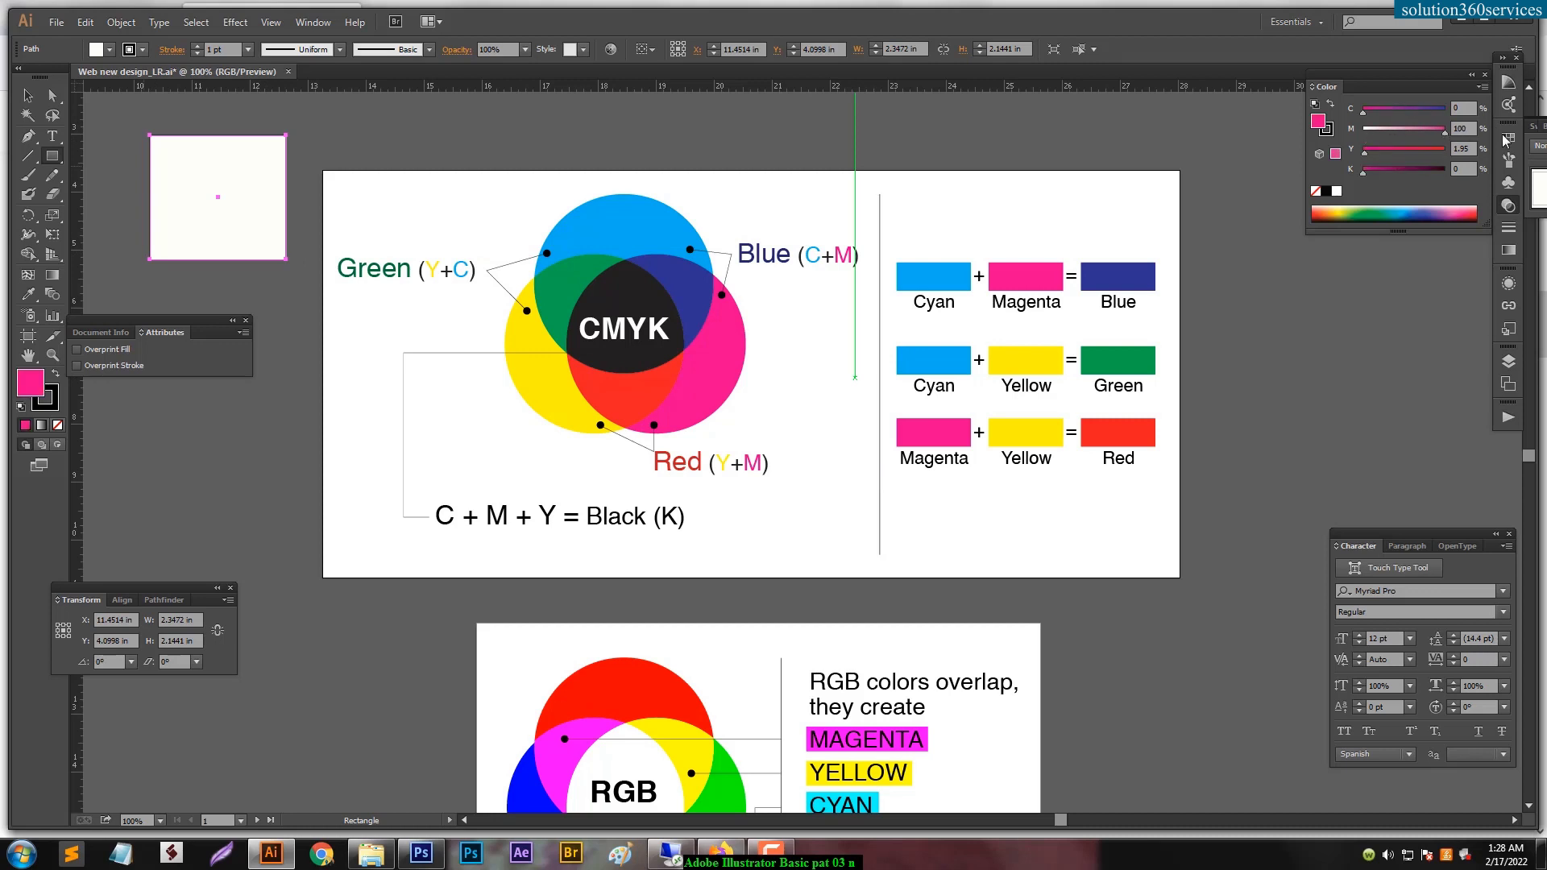
pyautogui.hotkey('ctrl', 'z')
pyautogui.moveTo(1364, 158); pyautogui.dragTo(1361, 159)
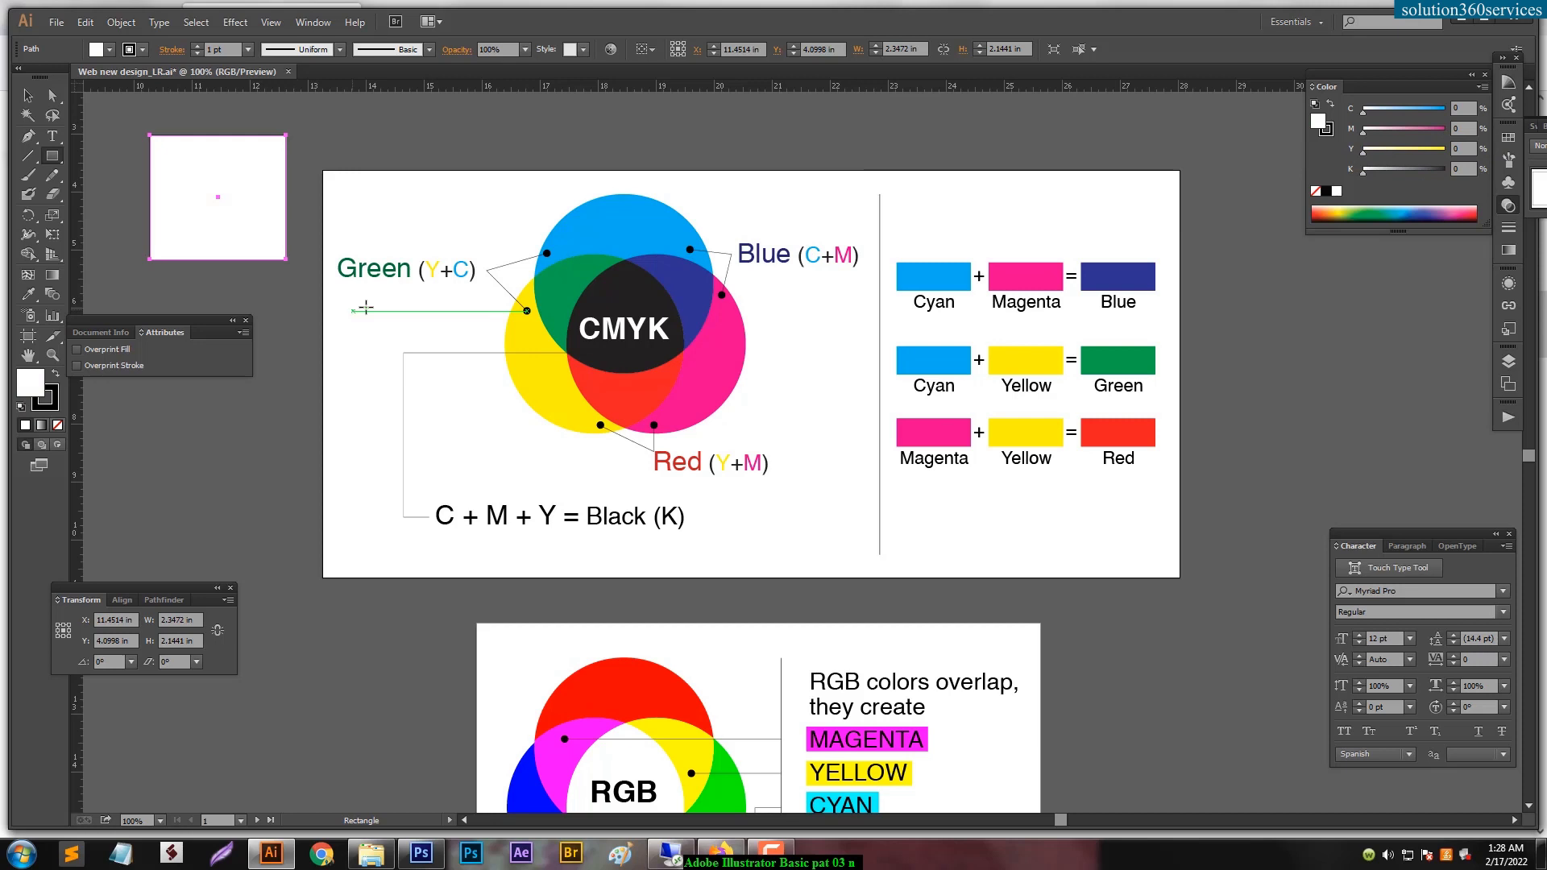
pyautogui.moveTo(1396, 110)
pyautogui.mouseDown()
pyautogui.moveTo(1445, 109)
pyautogui.moveTo(1492, 167)
pyautogui.mouseUp()
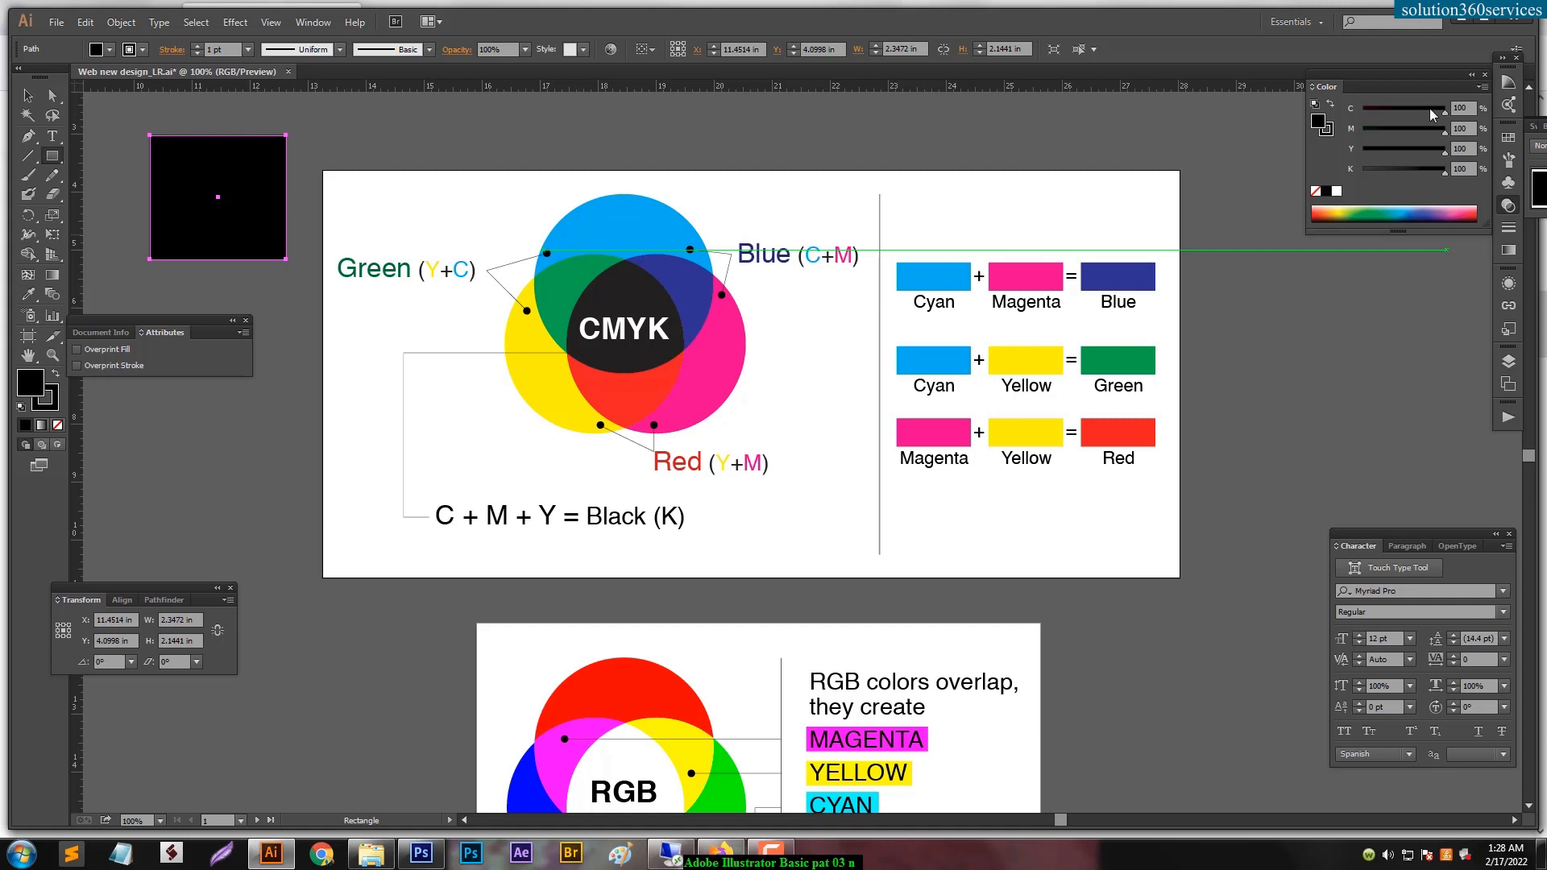
pyautogui.moveTo(1441, 110)
pyautogui.mouseDown()
pyautogui.moveTo(1353, 110)
pyautogui.moveTo(1450, 113)
pyautogui.mouseUp()
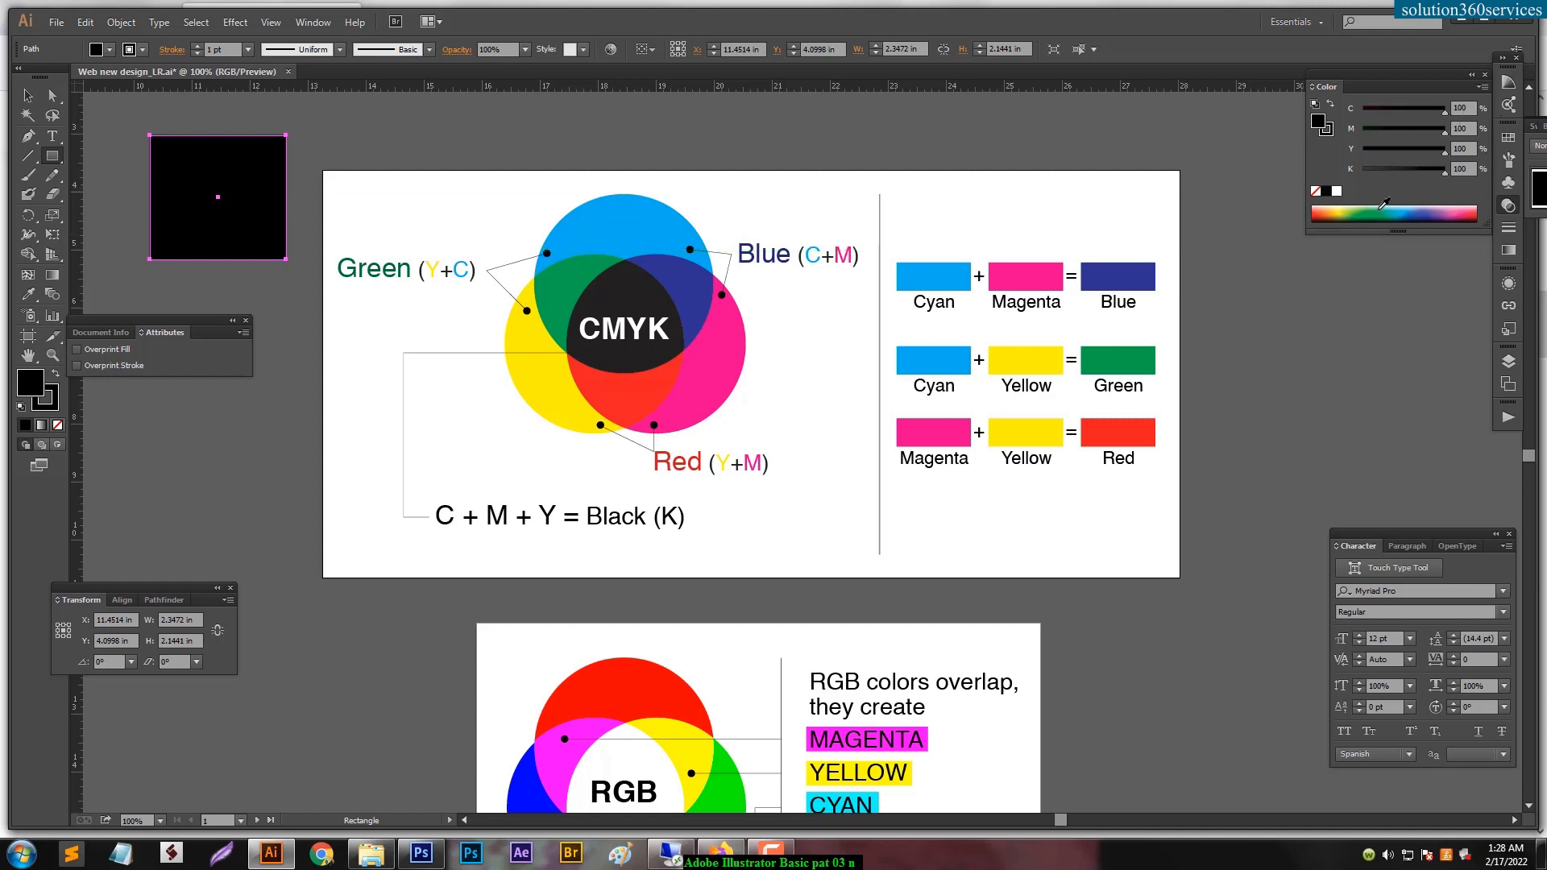
pyautogui.click(726, 865)
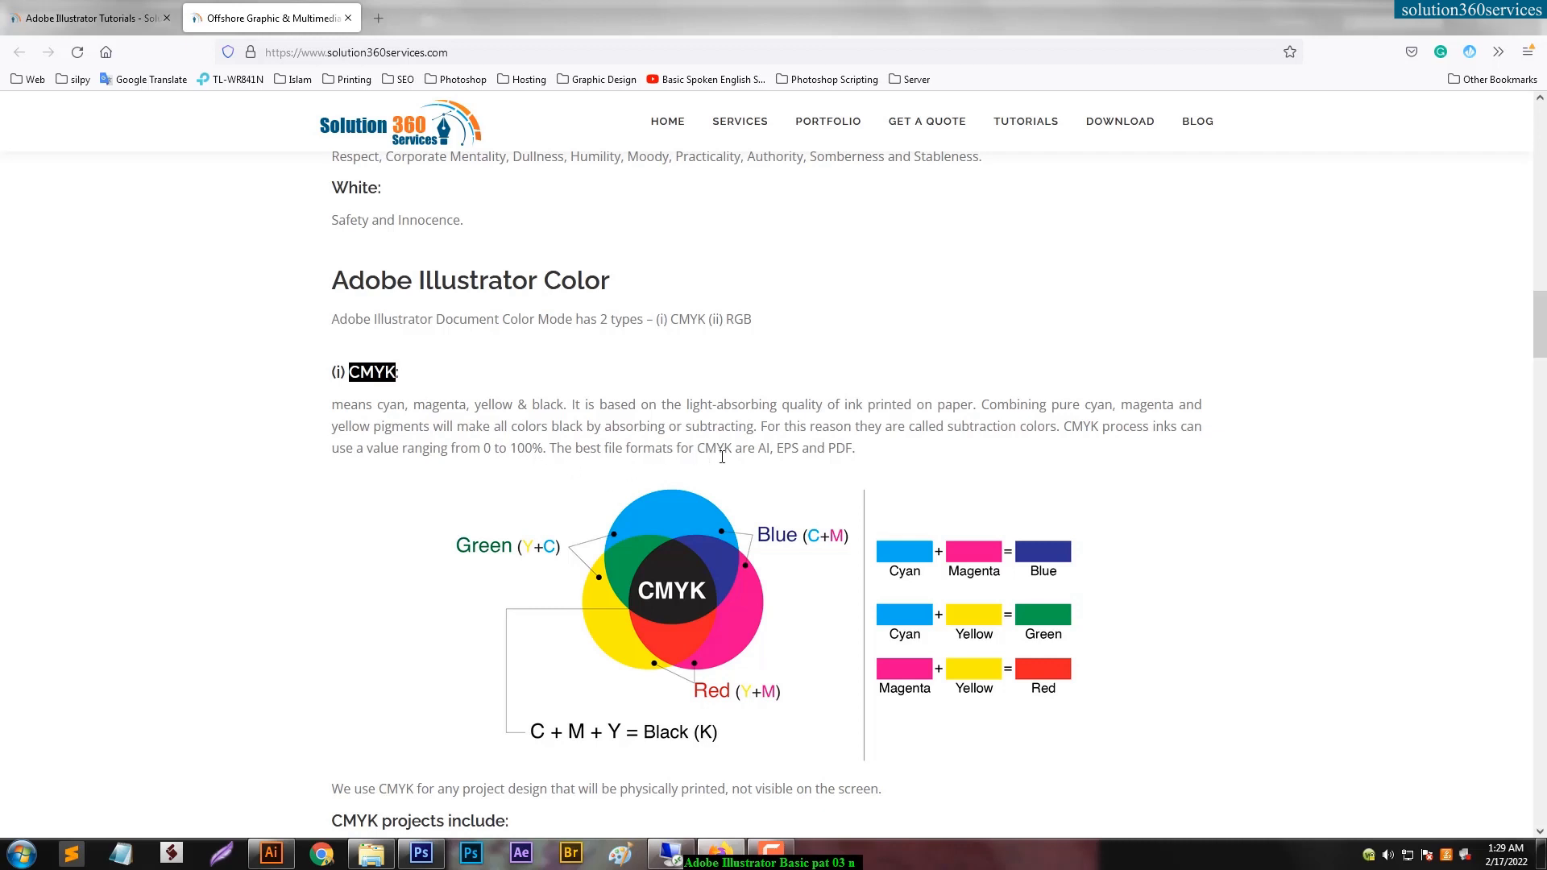
# Read through the CMYK diagram, C + M + Y = Black (K) and print project types, then return to Illustrator.
pyautogui.click(774, 449)
pyautogui.scroll(-1, 884, 466)
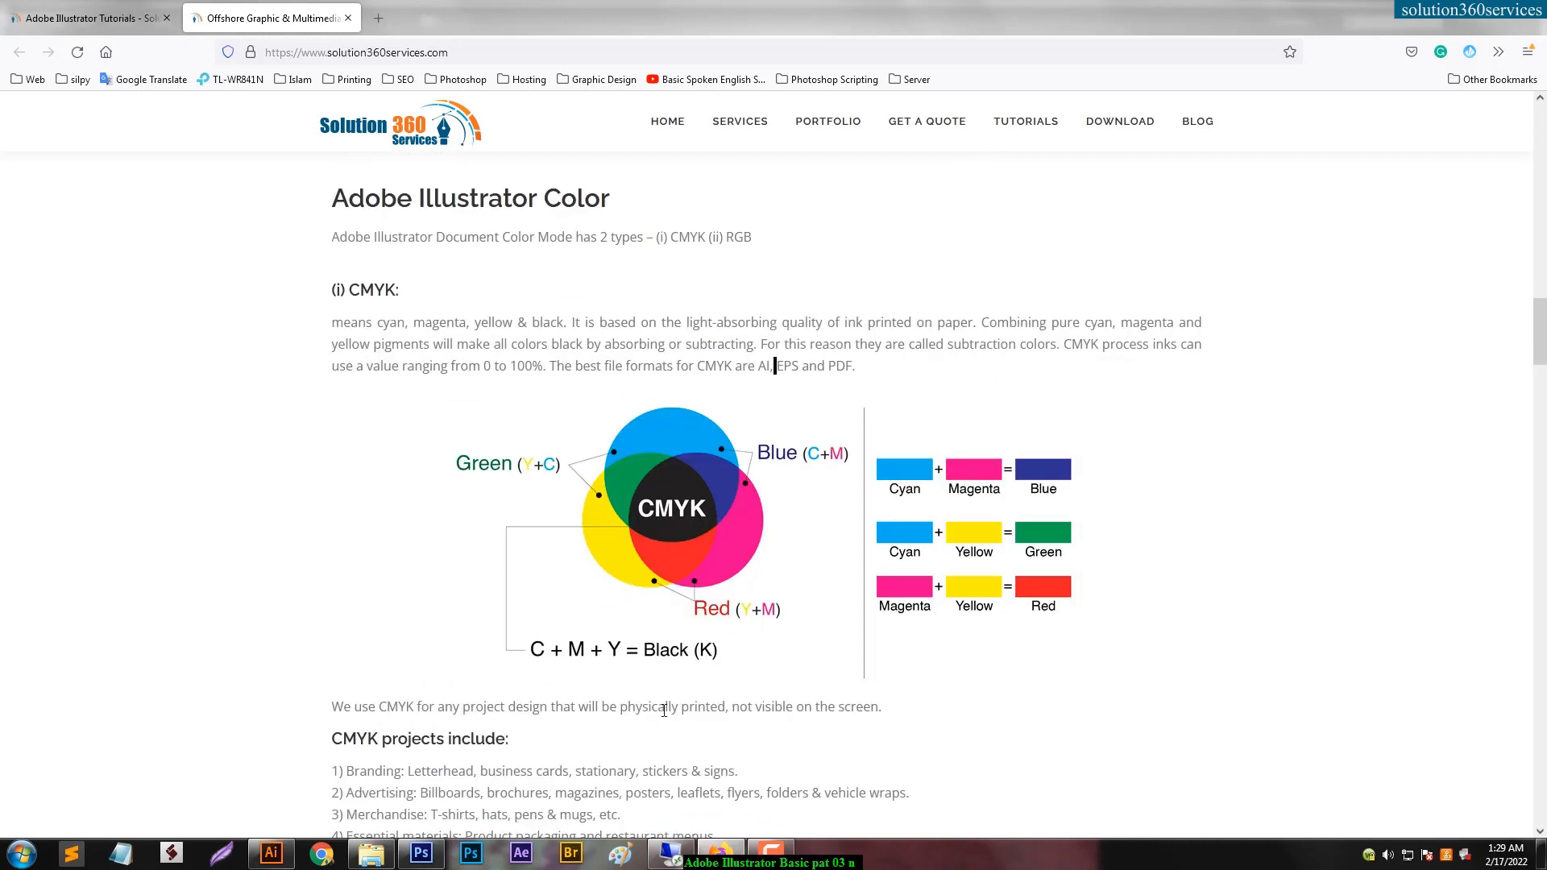
pyautogui.moveTo(740, 707); pyautogui.dragTo(752, 708)
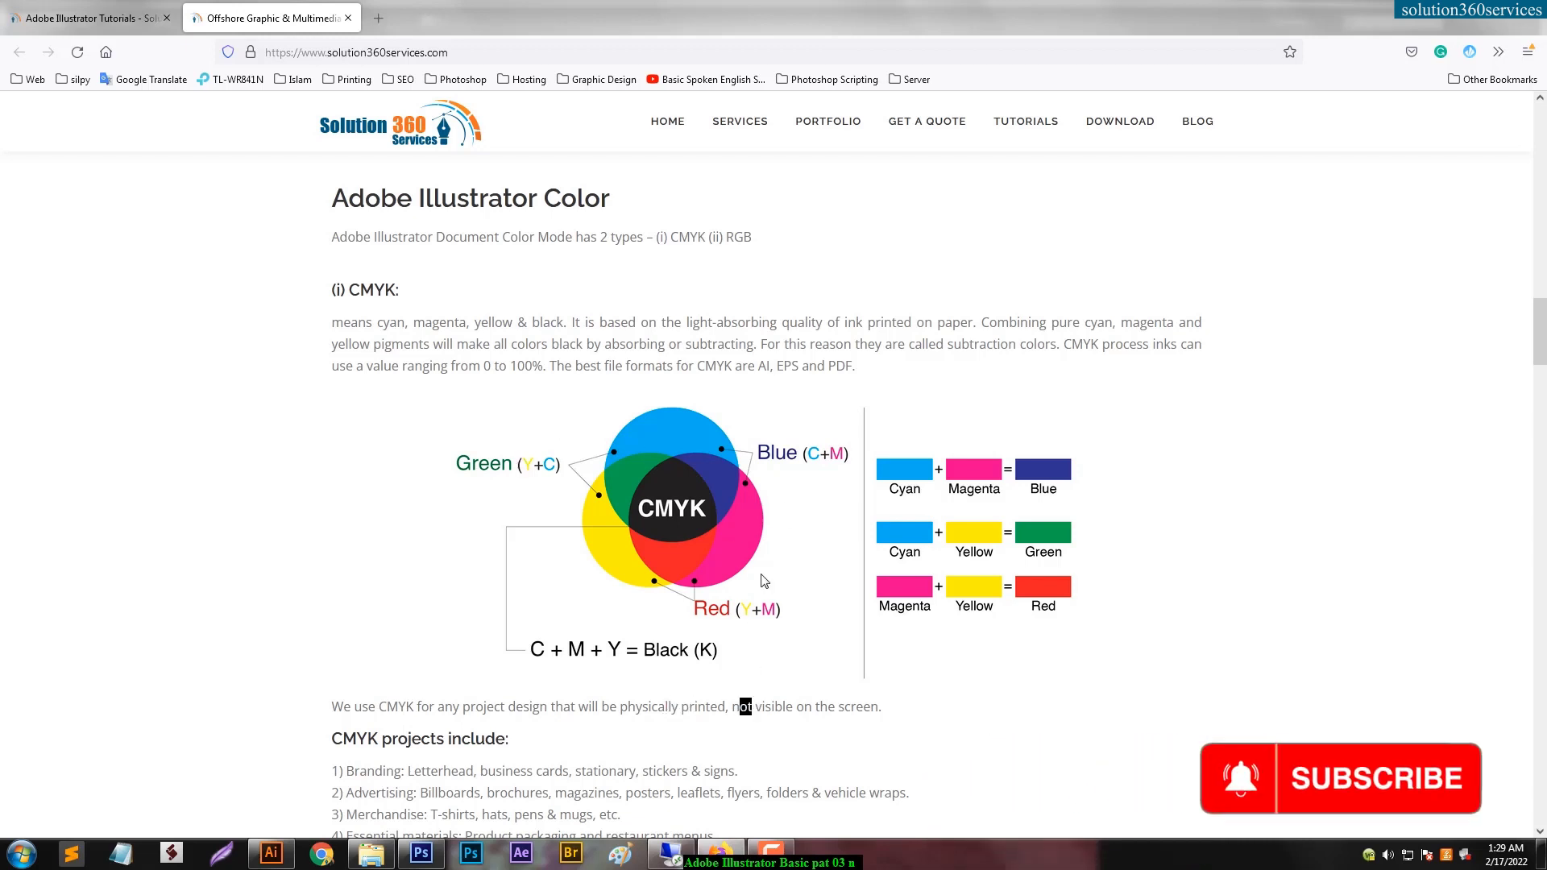
pyautogui.scroll(-1, 764, 582)
pyautogui.scroll(-1, 764, 579)
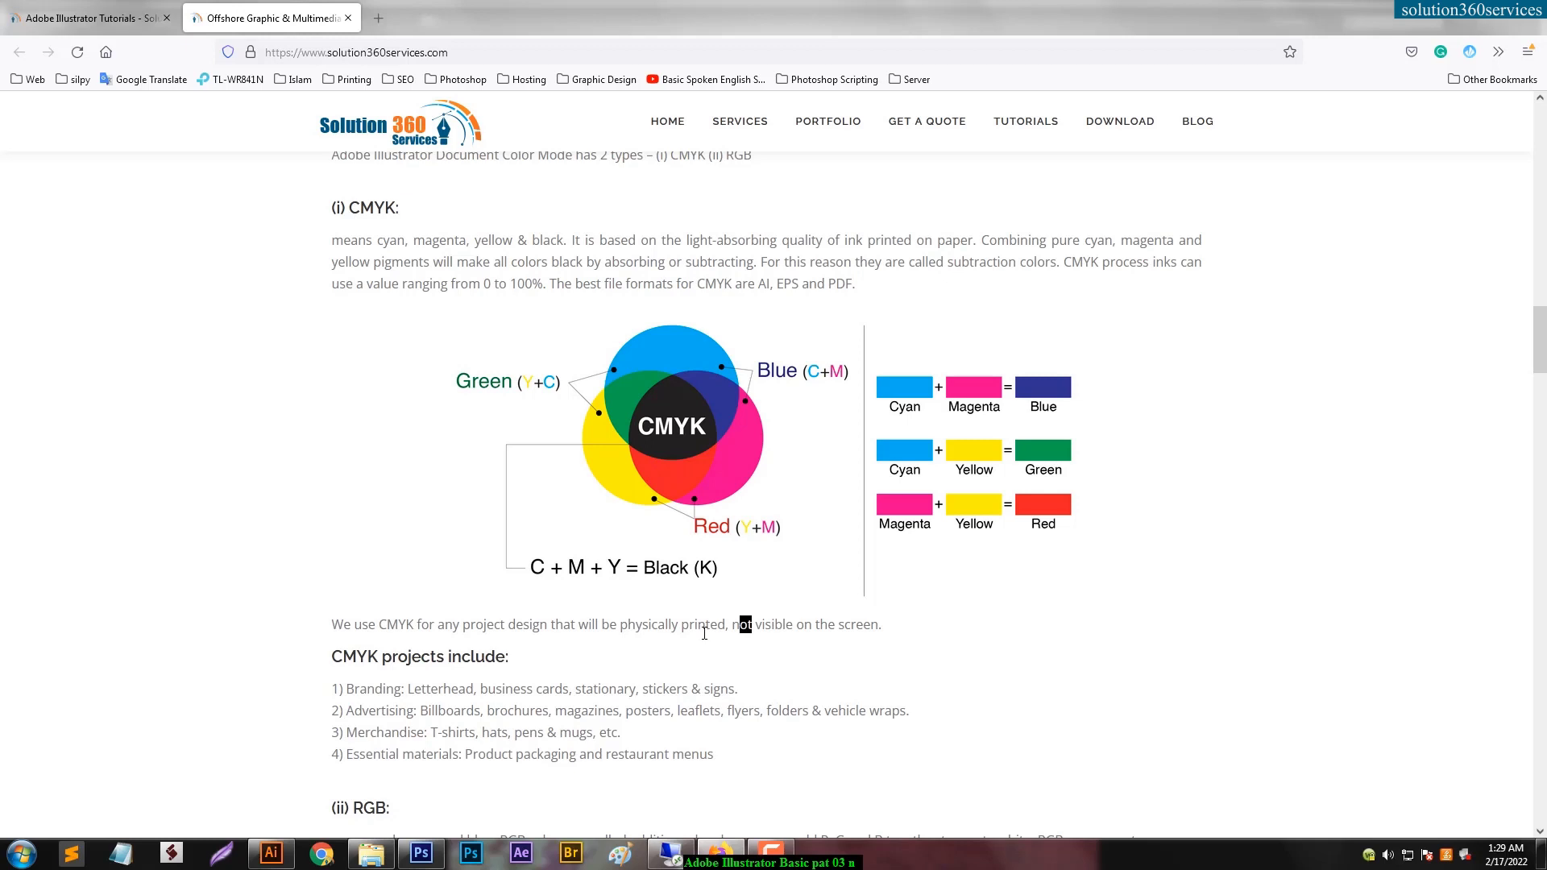
pyautogui.scroll(-1, 705, 634)
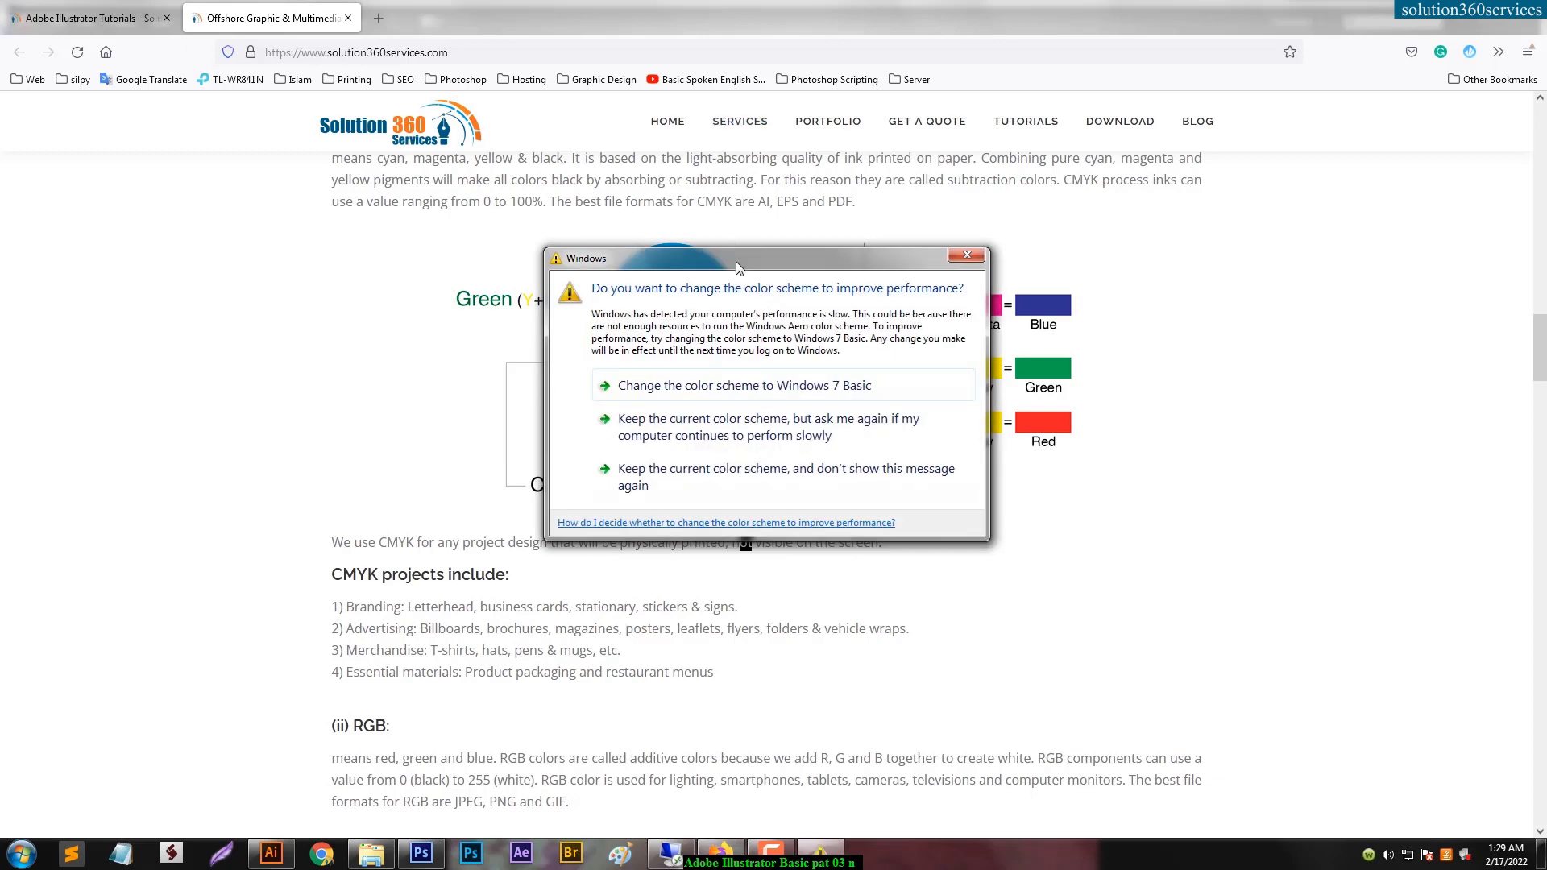
pyautogui.click(964, 256)
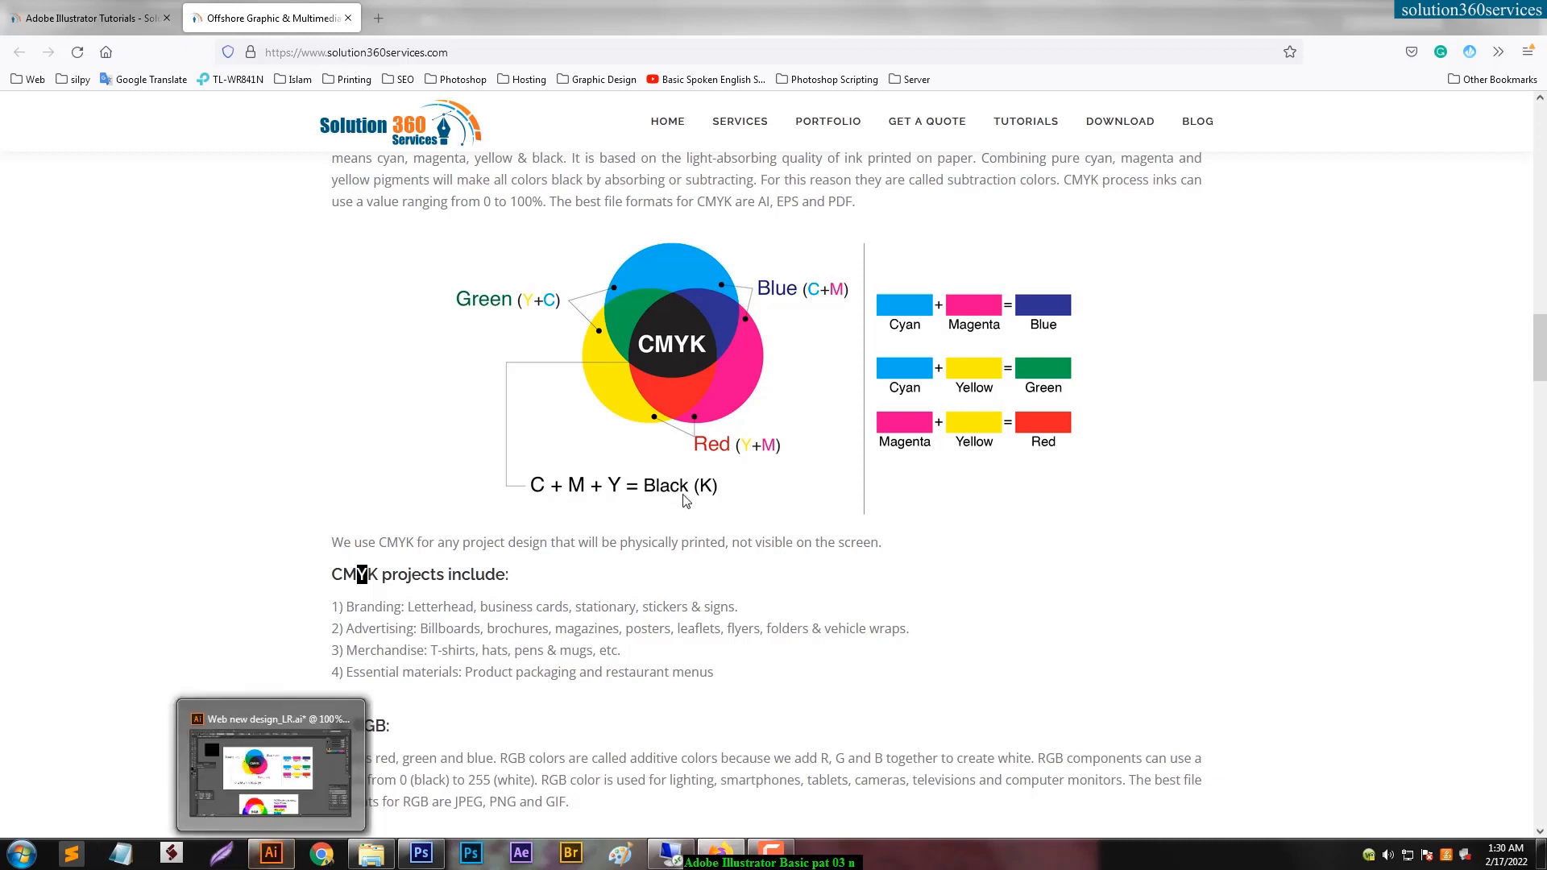
pyautogui.click(273, 854)
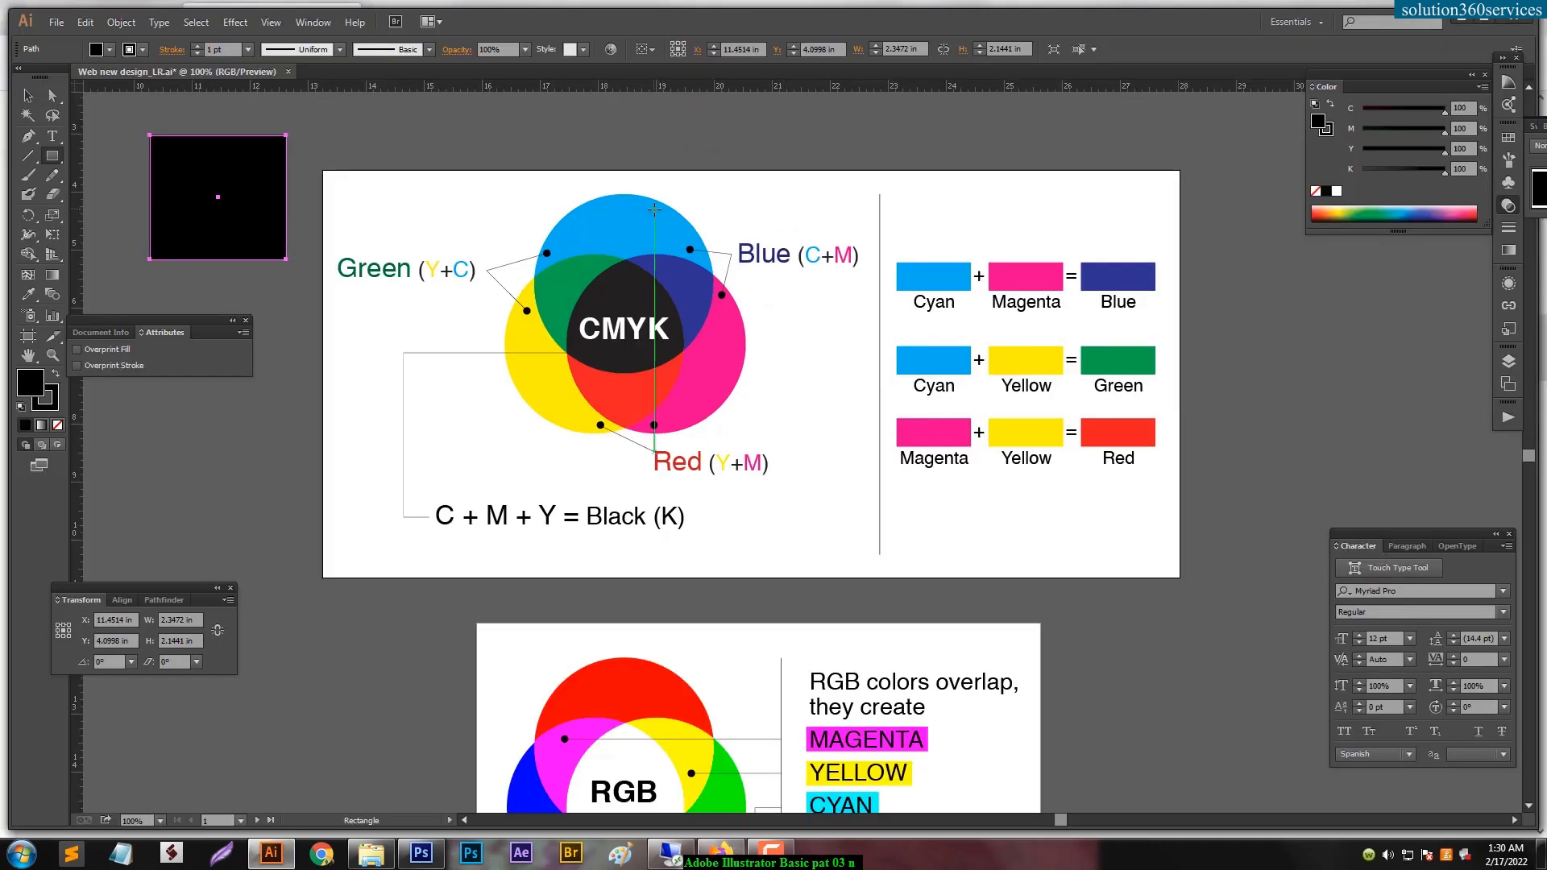
pyautogui.moveTo(655, 208); pyautogui.dragTo(657, 205)
pyautogui.press('a')
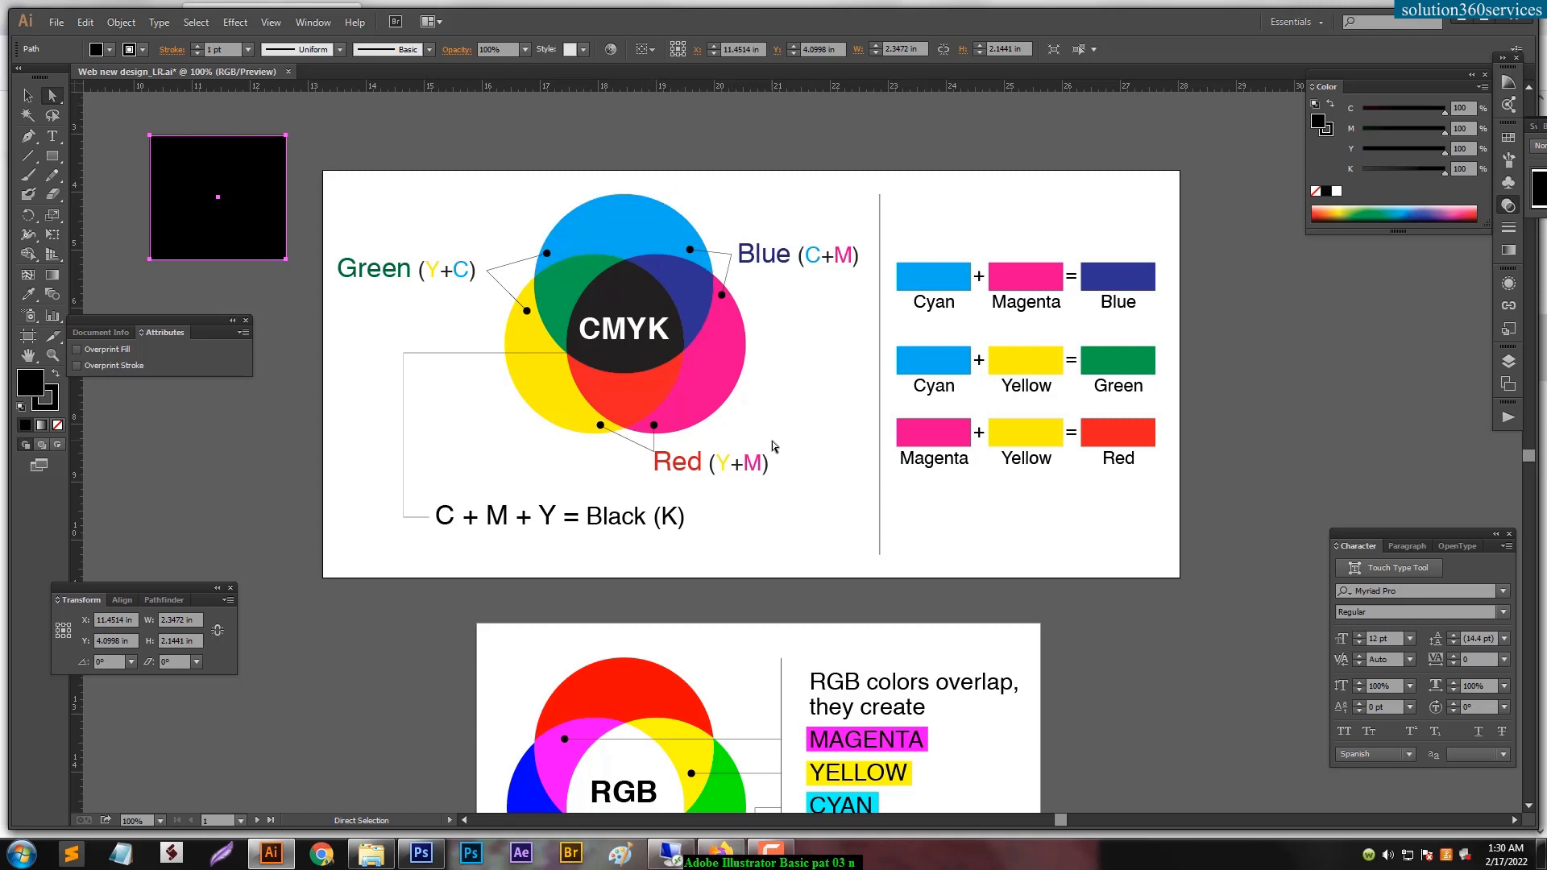
pyautogui.click(672, 228)
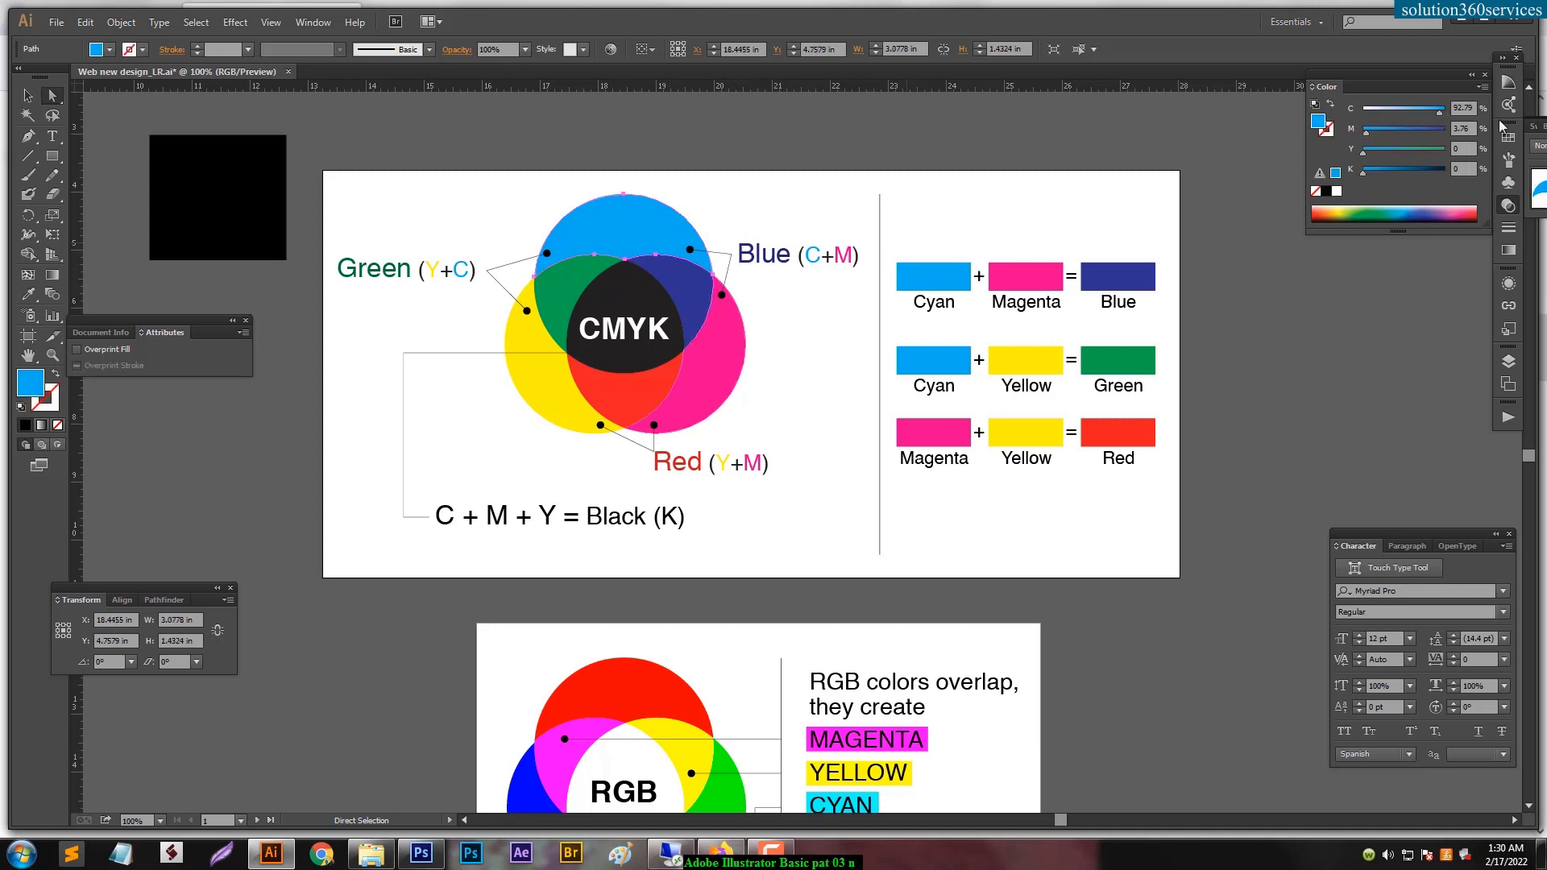
pyautogui.click(725, 369)
pyautogui.click(1042, 282)
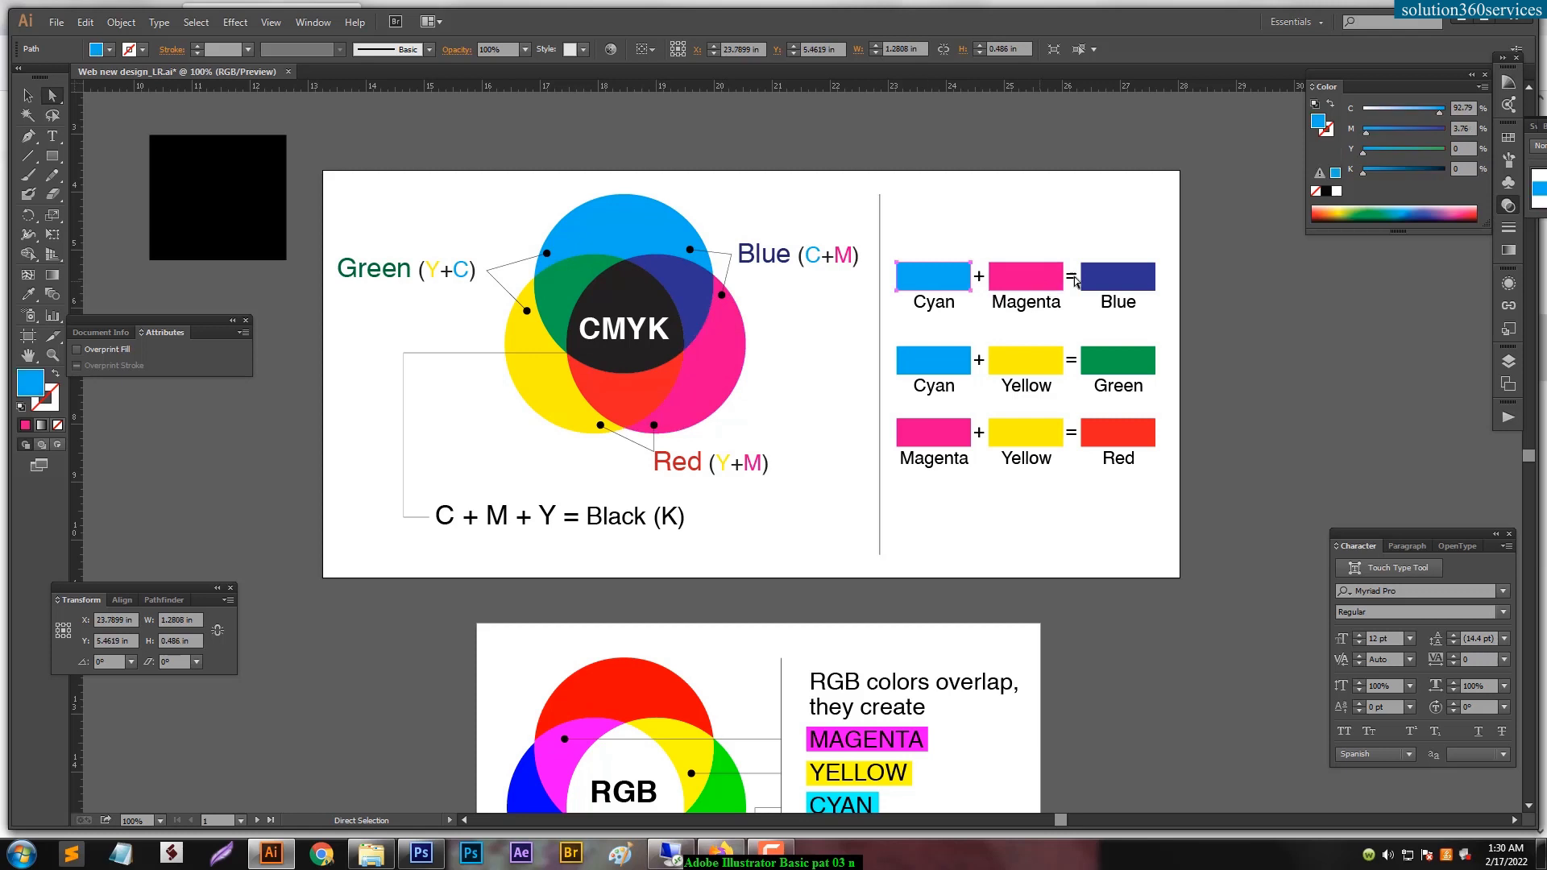
pyautogui.click(1128, 283)
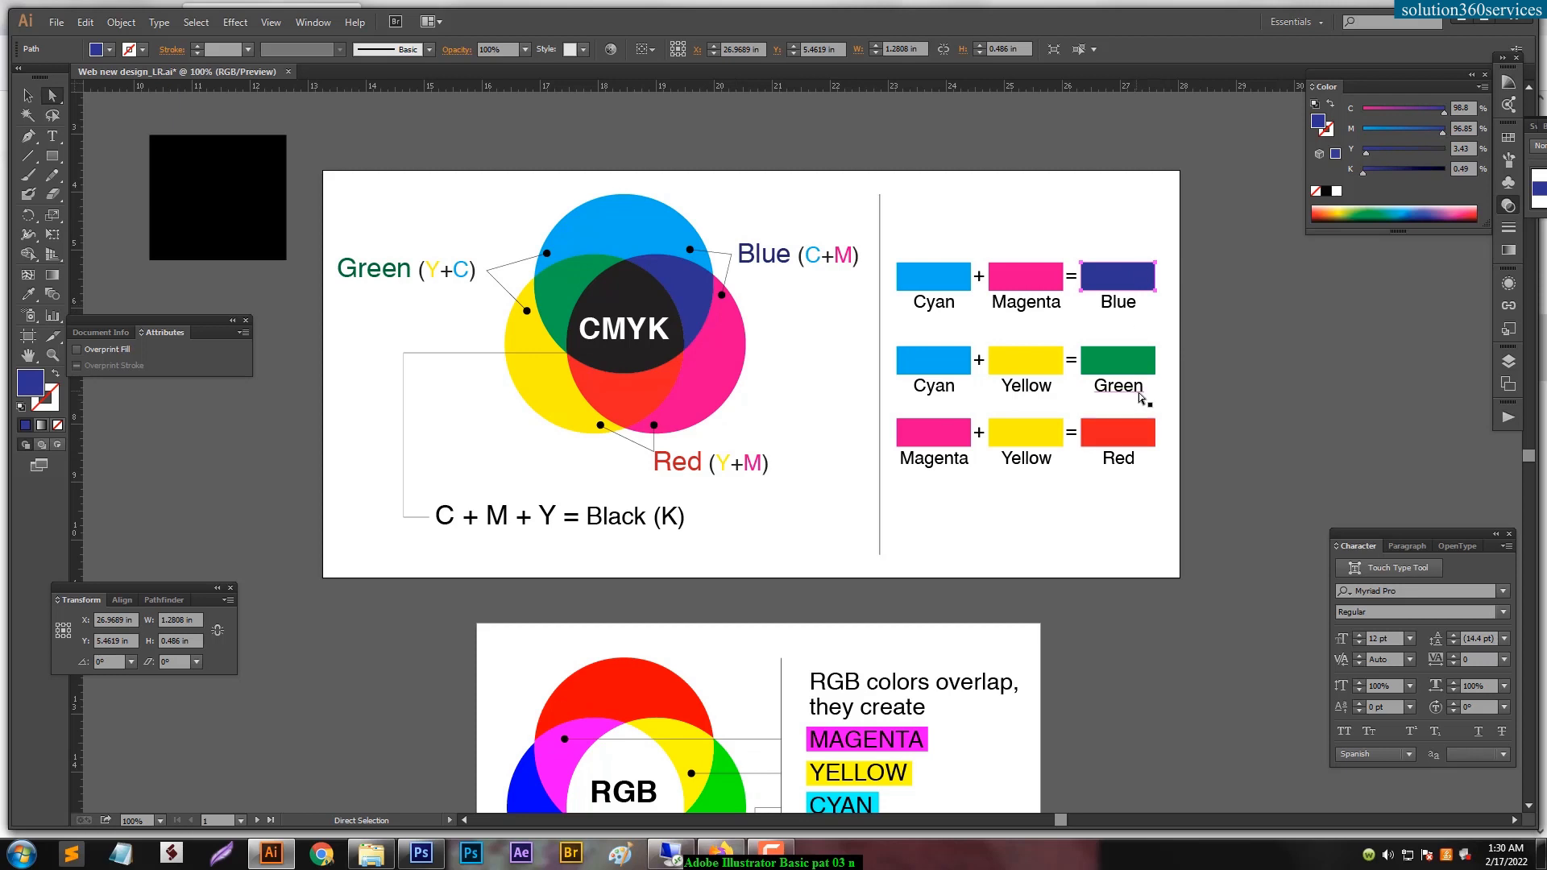
pyautogui.click(959, 362)
pyautogui.click(1026, 366)
pyautogui.click(1202, 372)
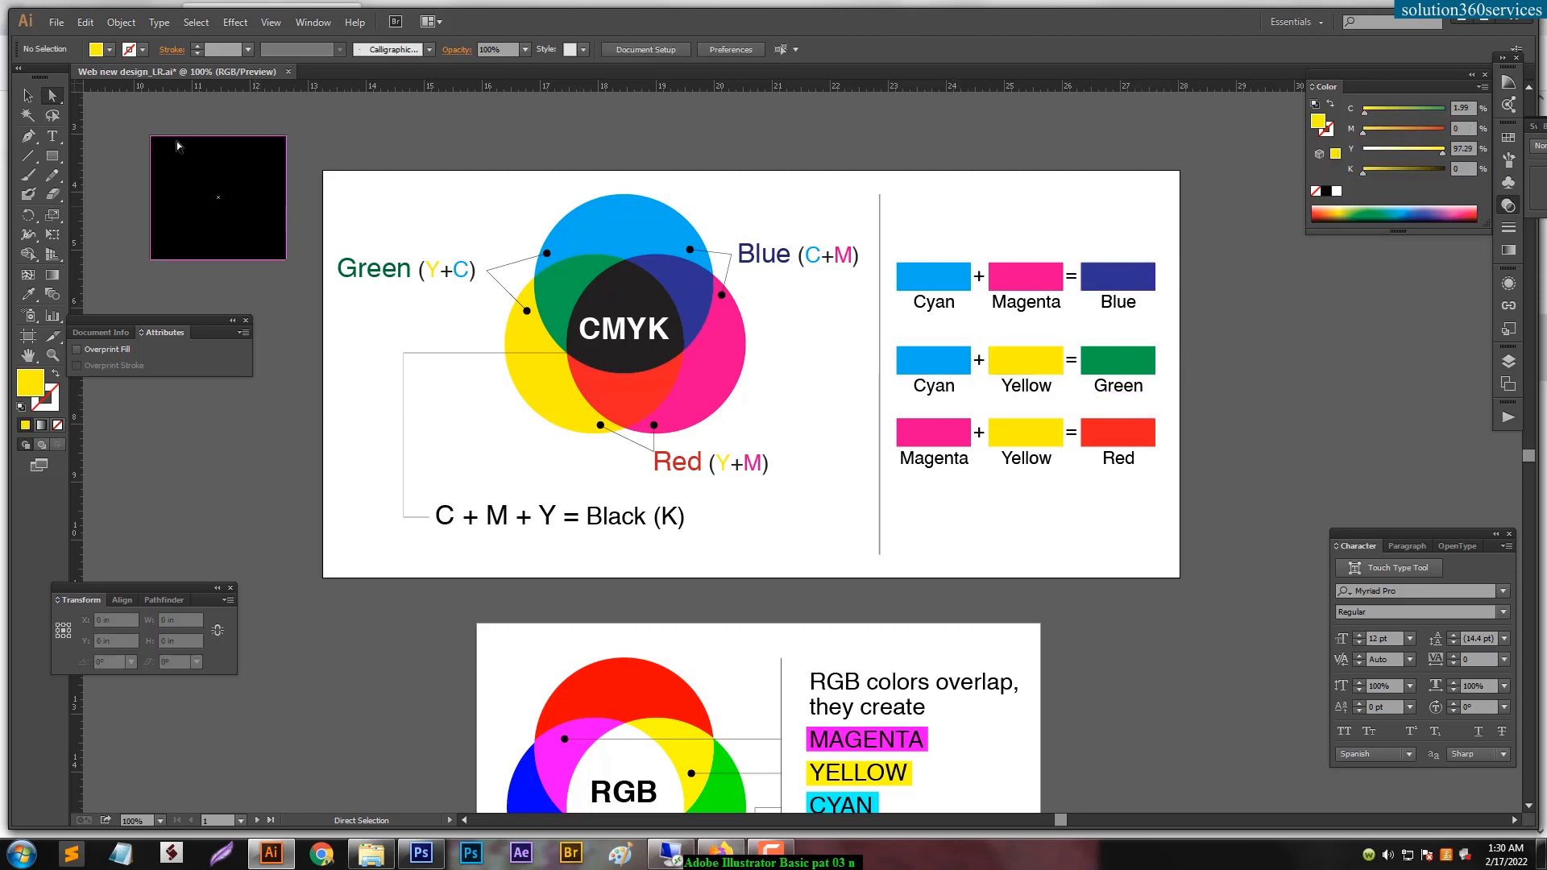
pyautogui.click(207, 147)
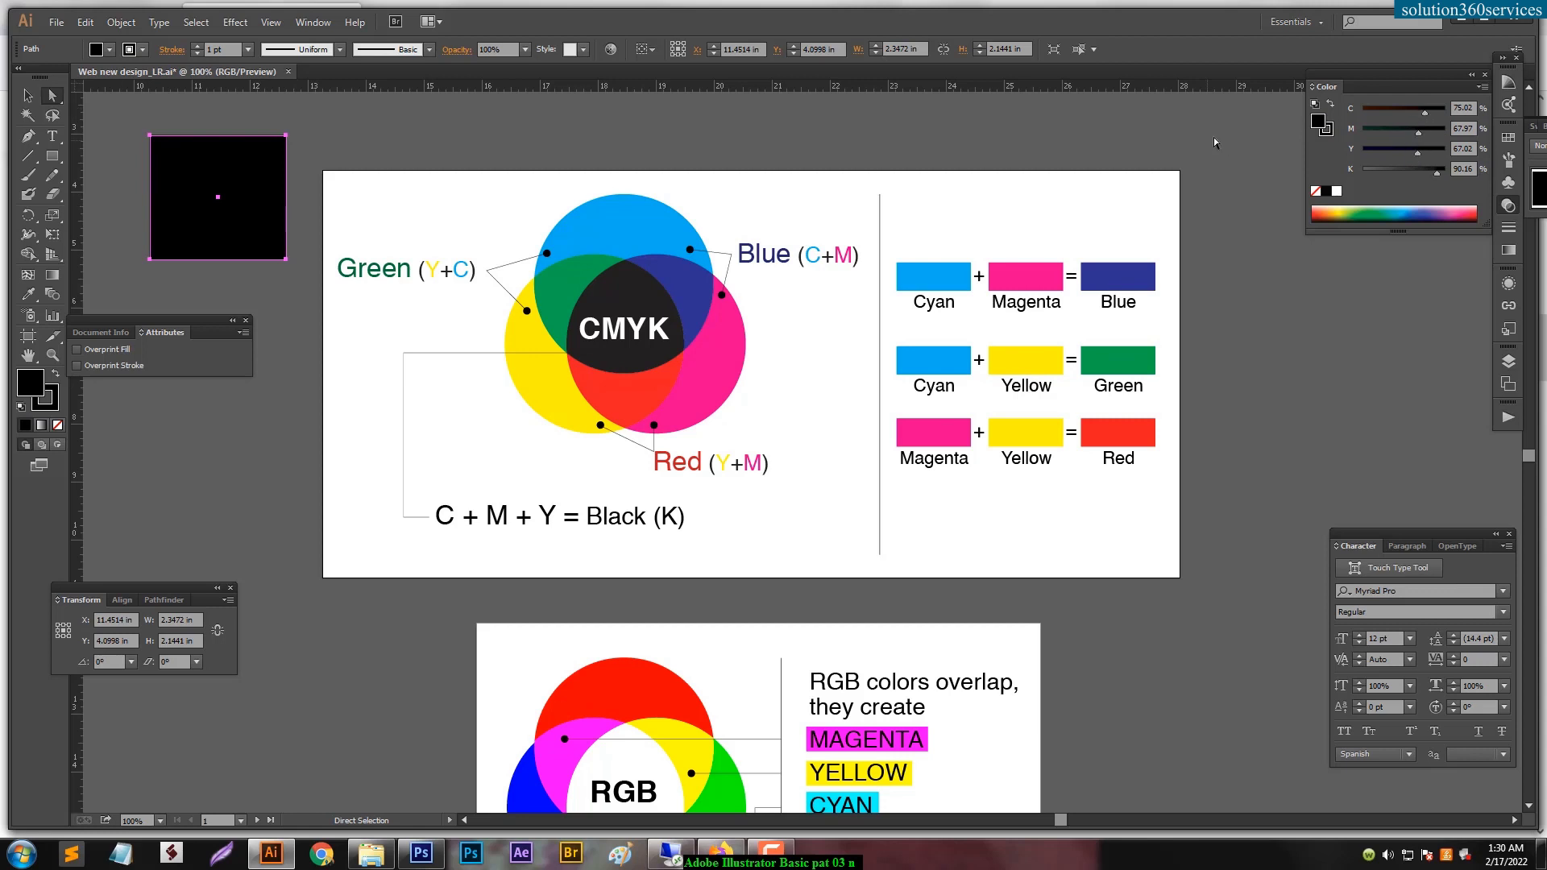
# Turn the test square pure cyan, then blue with full magenta, then back to cyan.
pyautogui.moveTo(1406, 129)
pyautogui.mouseDown()
pyautogui.moveTo(1361, 129)
pyautogui.moveTo(1361, 152)
pyautogui.mouseUp()
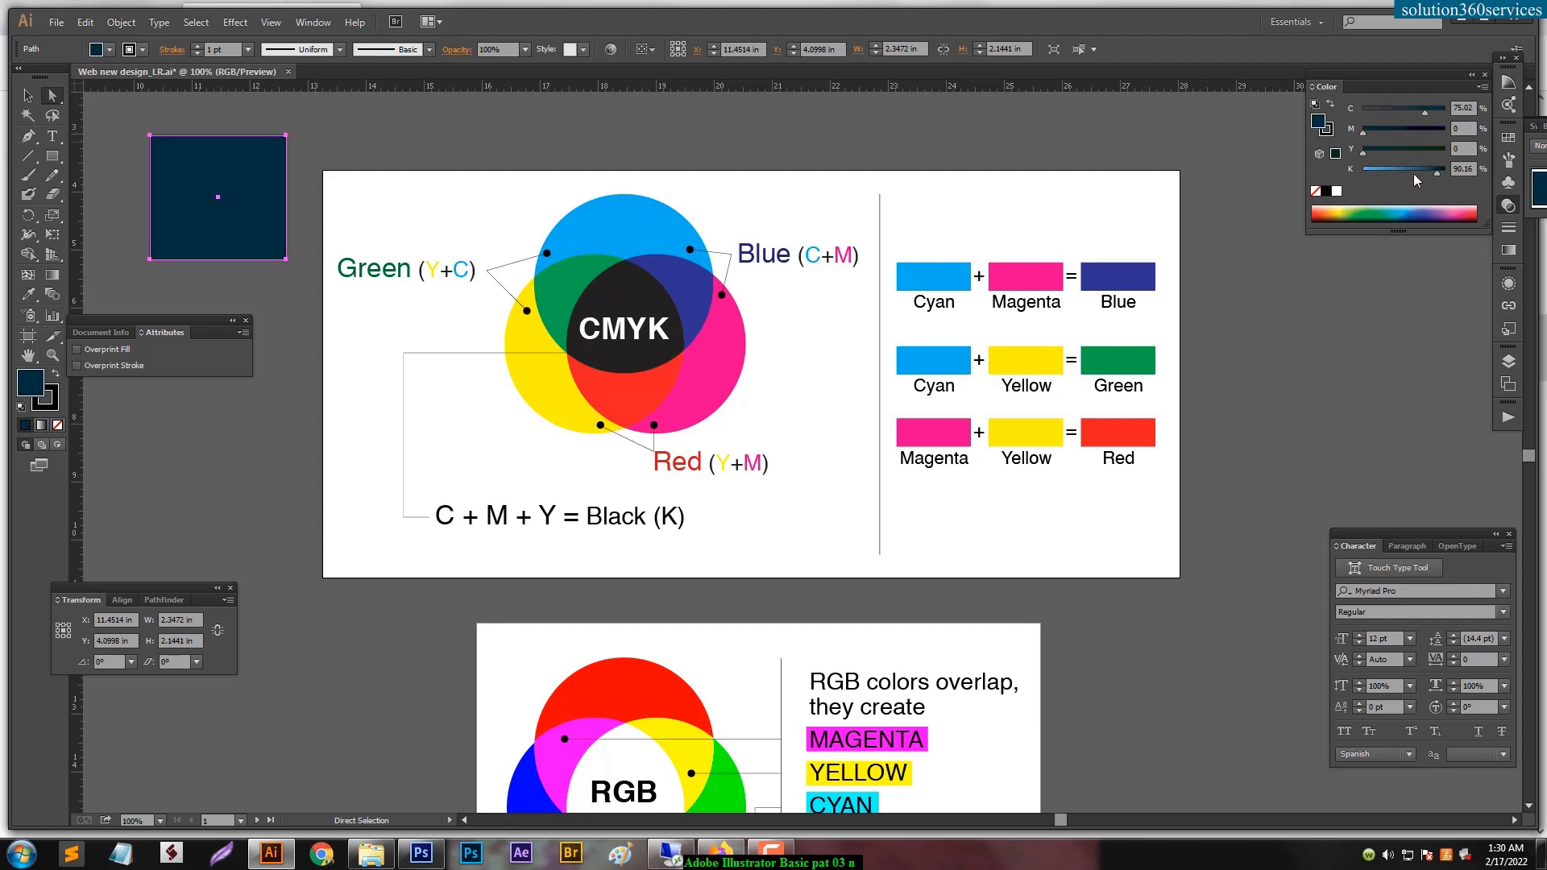
pyautogui.moveTo(1425, 112); pyautogui.dragTo(1446, 112)
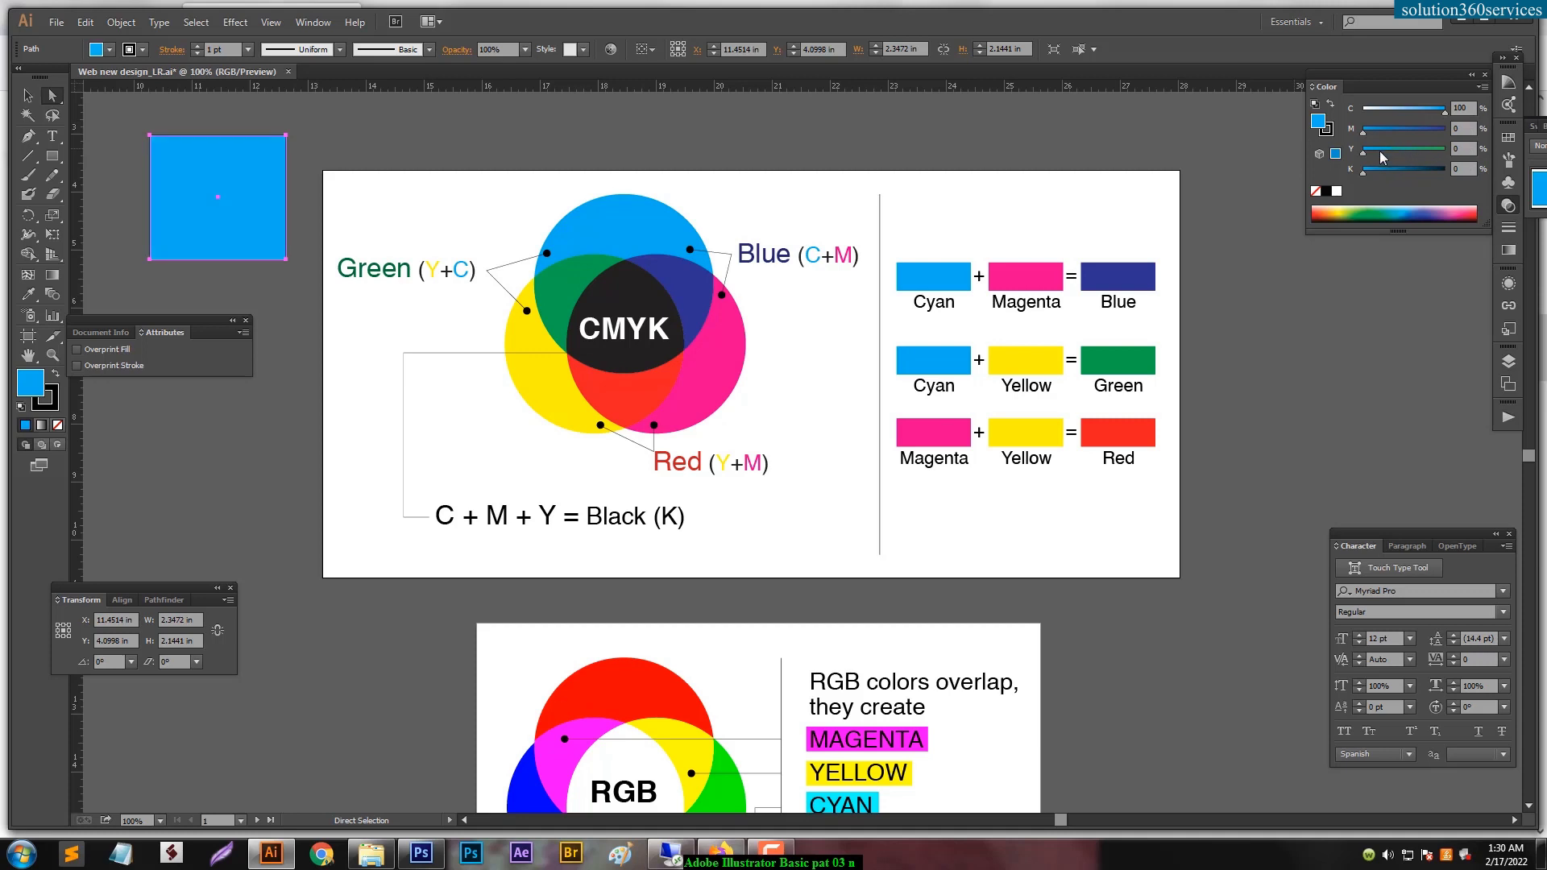
pyautogui.moveTo(1376, 129); pyautogui.dragTo(1479, 130)
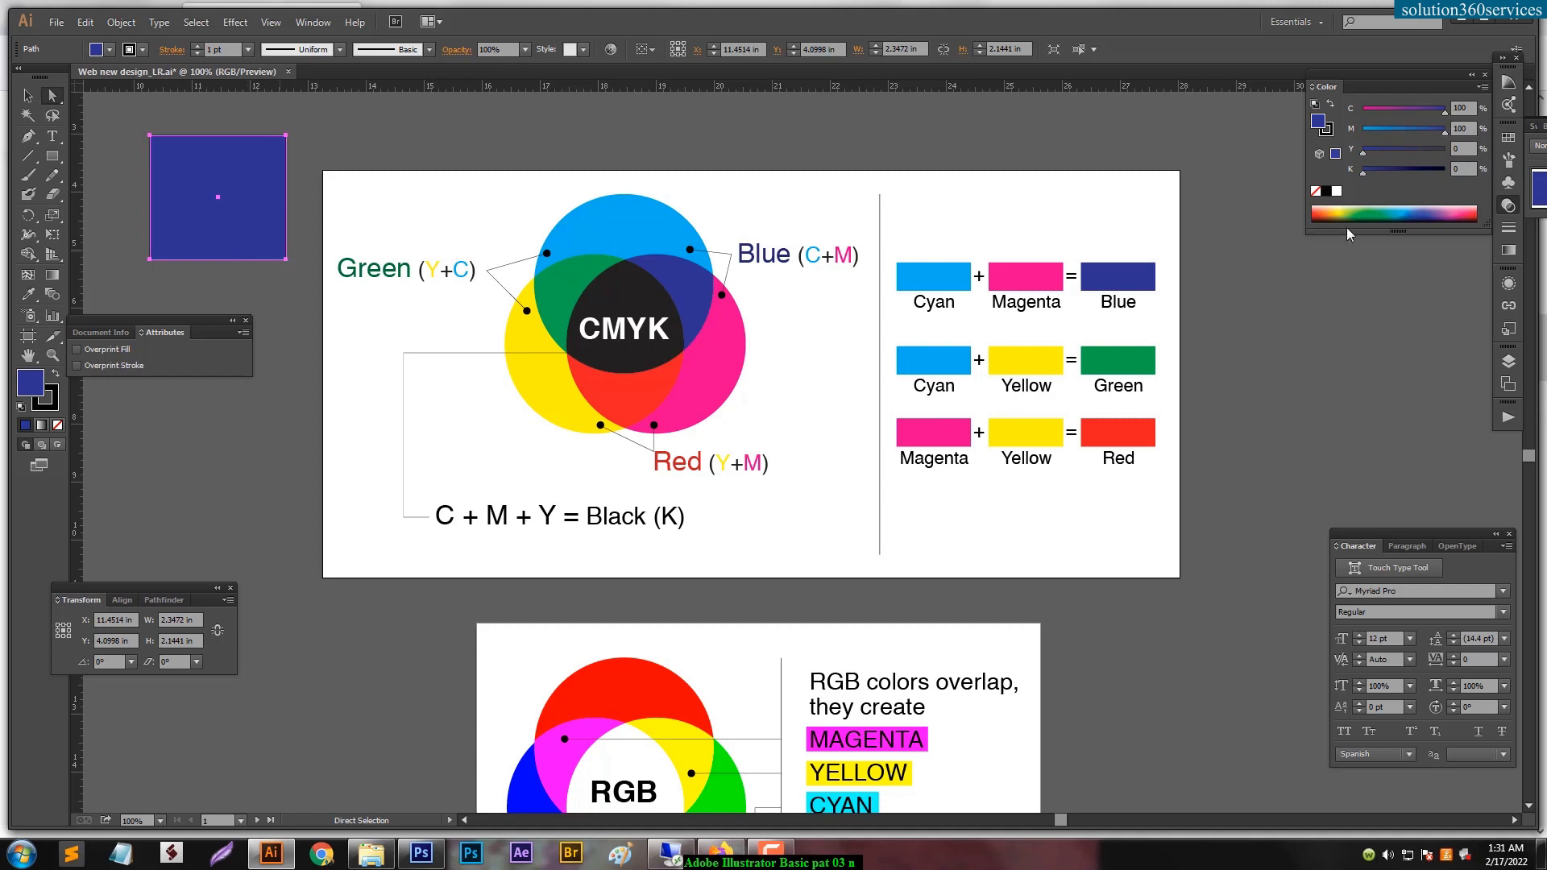
pyautogui.moveTo(1434, 132); pyautogui.dragTo(1360, 132)
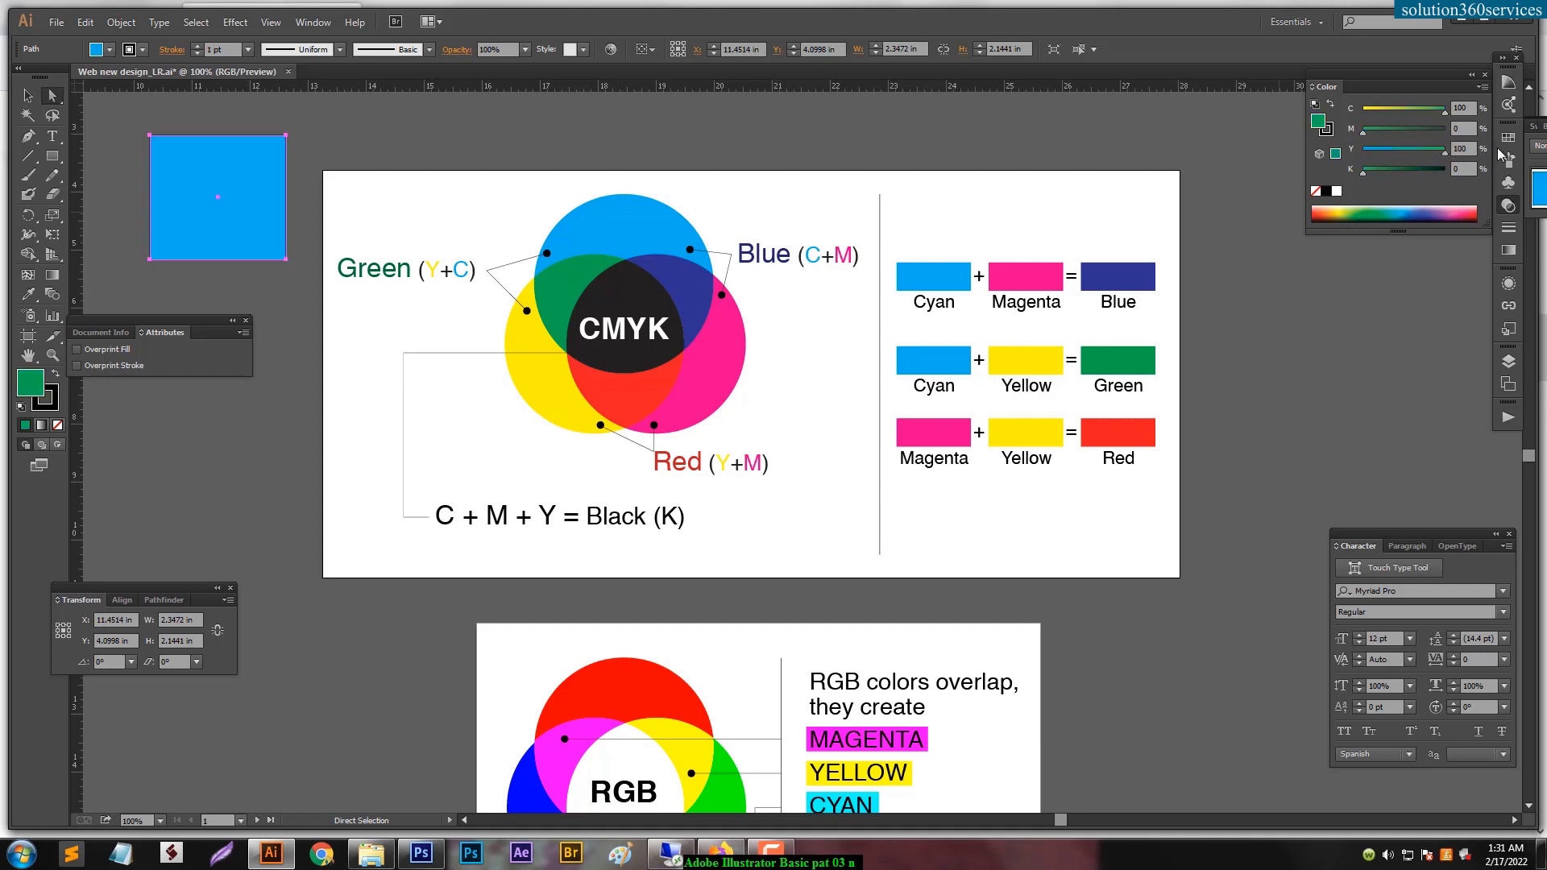
# Mix green, yellow and darkened red, then set cyan, magenta and yellow to 100 with 0 black.
pyautogui.moveTo(1489, 149); pyautogui.dragTo(1496, 147)
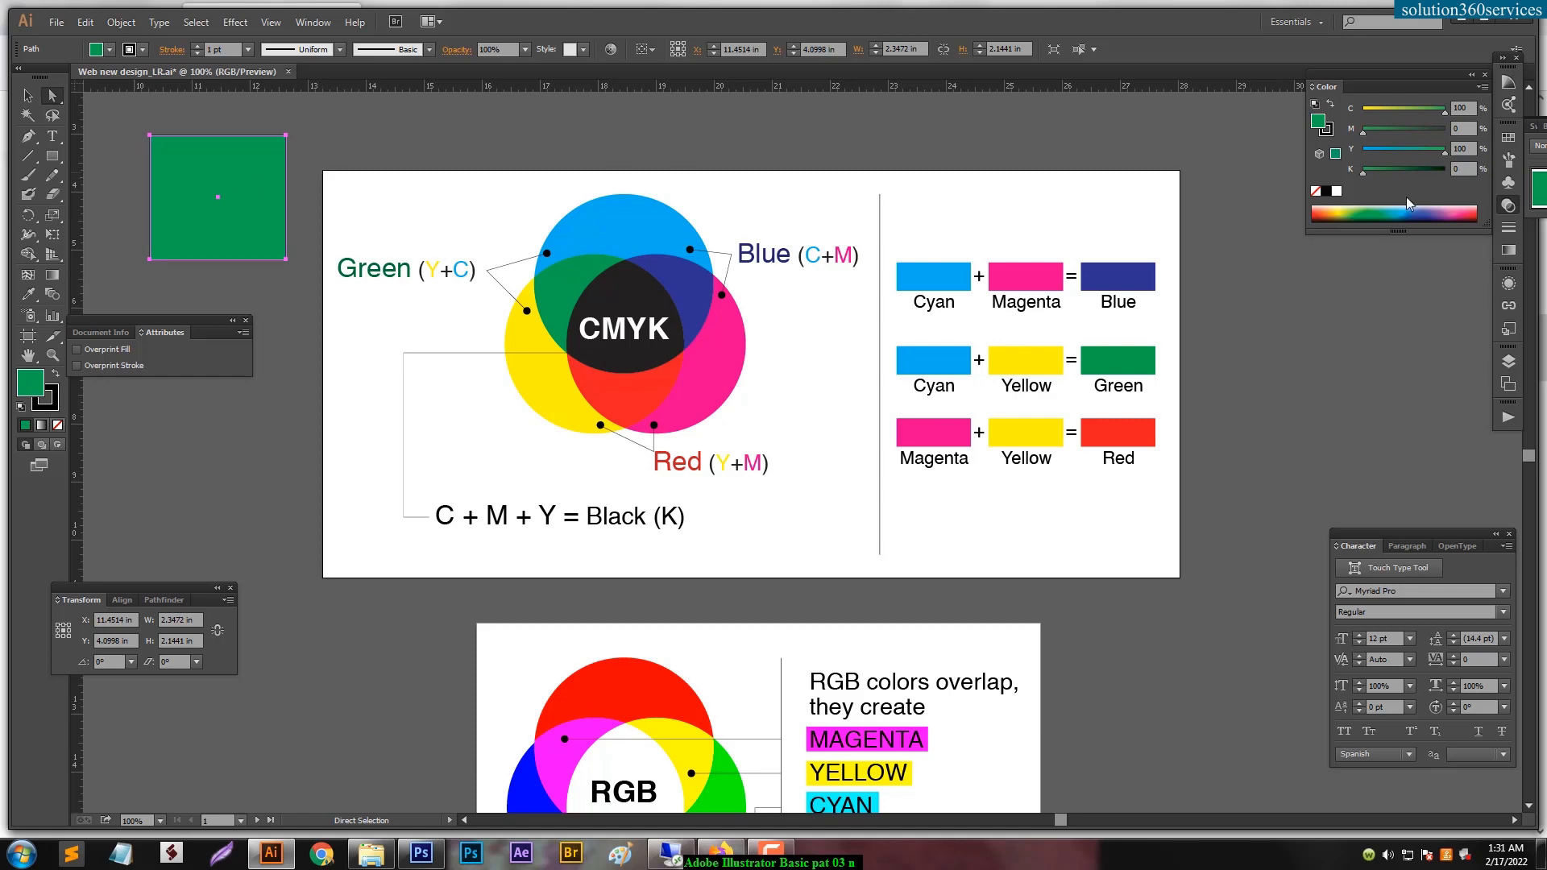
pyautogui.moveTo(1444, 111)
pyautogui.mouseDown()
pyautogui.moveTo(1363, 111)
pyautogui.moveTo(1444, 132)
pyautogui.mouseUp()
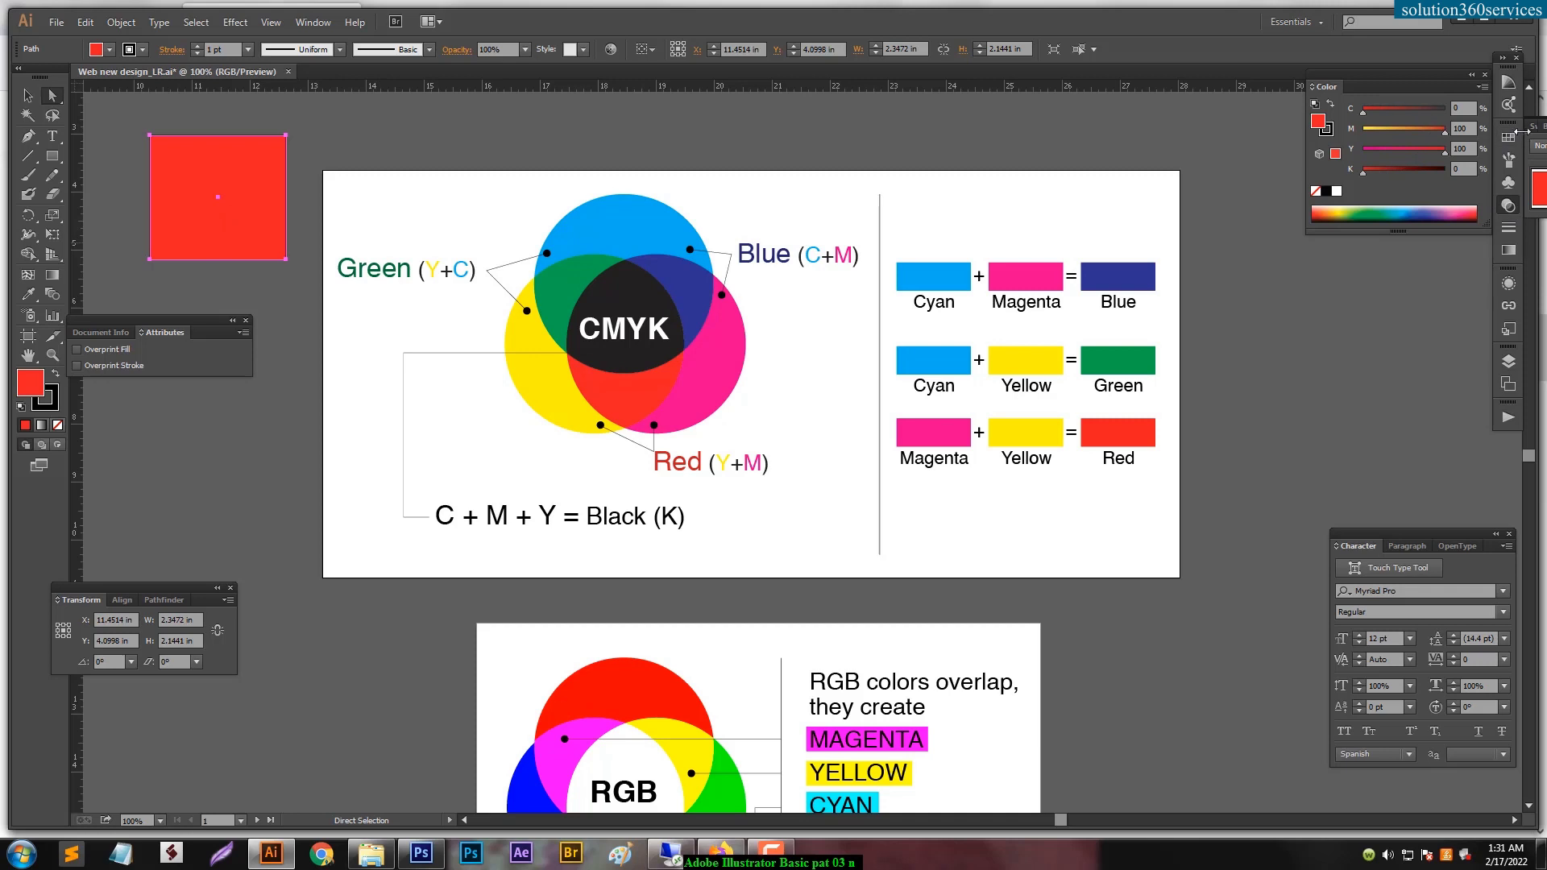
pyautogui.moveTo(1415, 171); pyautogui.dragTo(1450, 131)
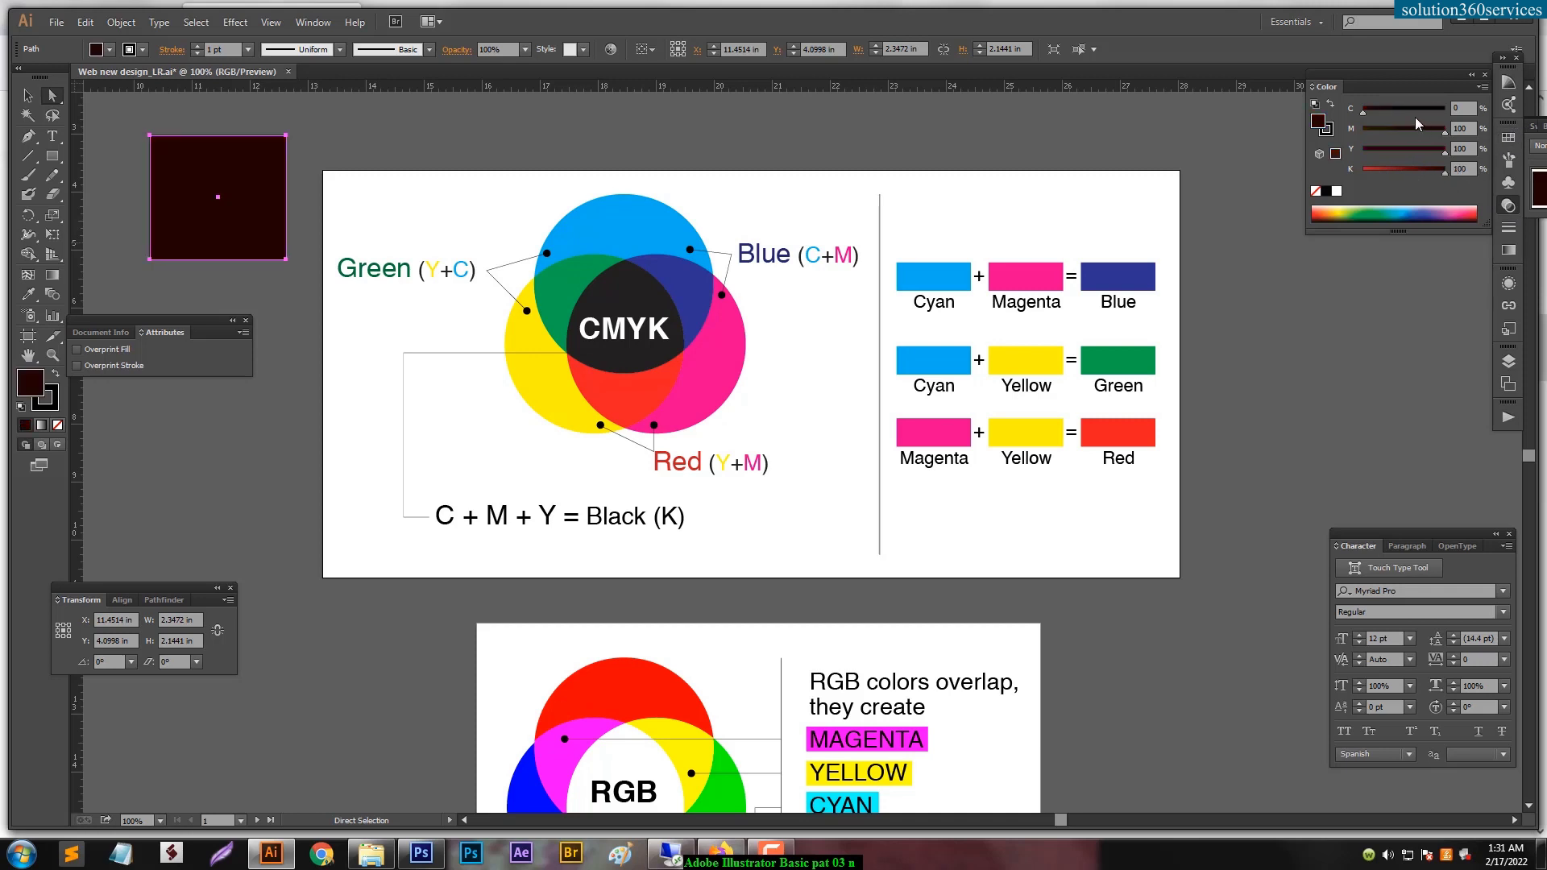
pyautogui.moveTo(1445, 172); pyautogui.dragTo(1363, 172)
pyautogui.moveTo(1362, 110); pyautogui.dragTo(1446, 110)
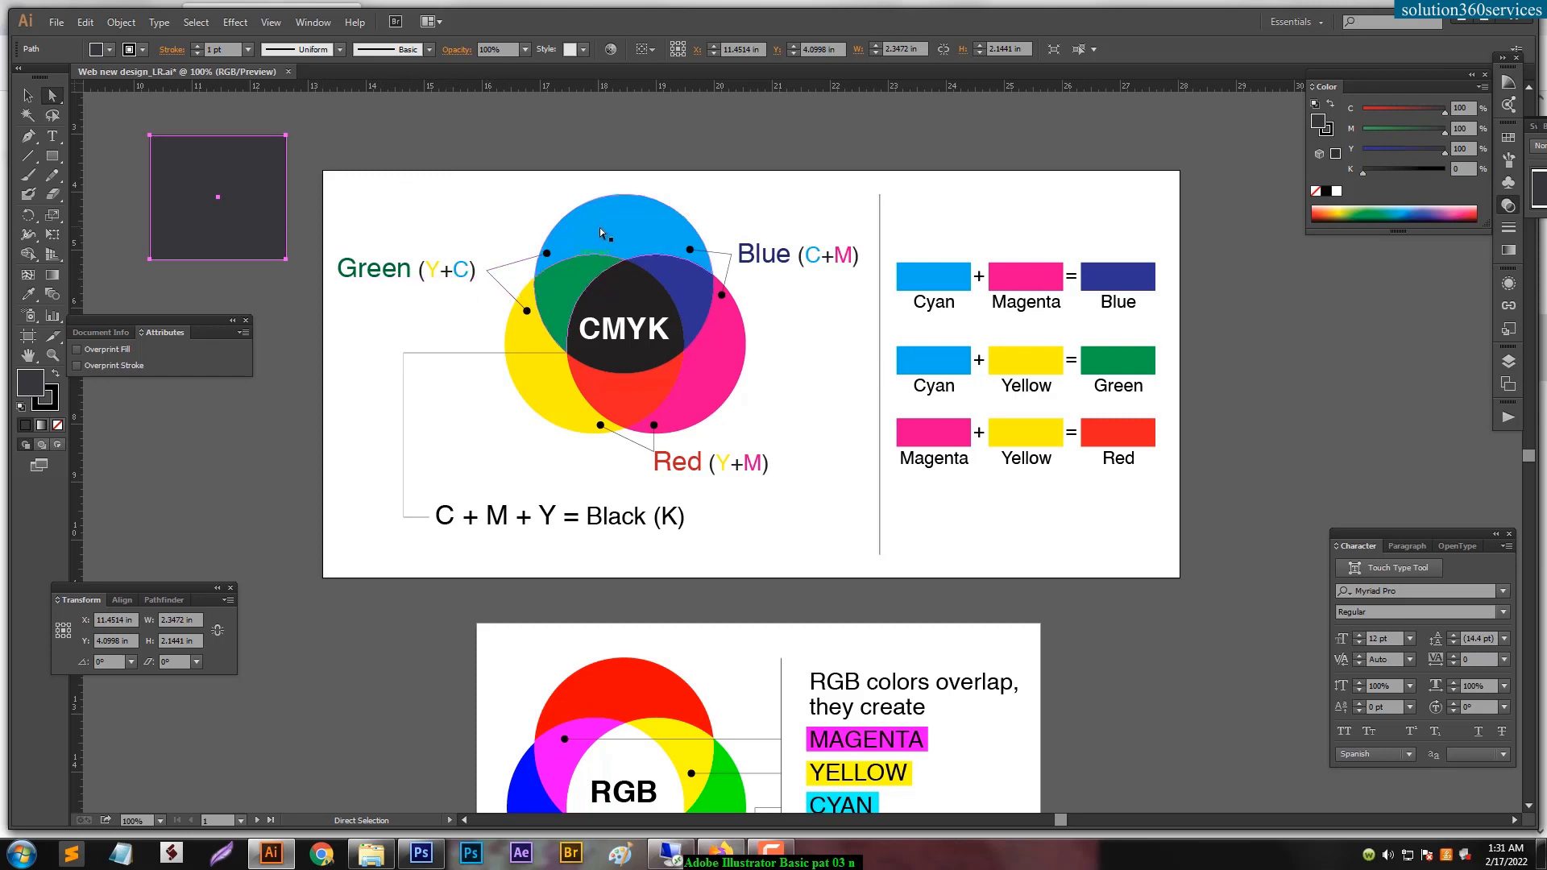
# Reset the fill to black and raise the test square's C, M and Y to 100.
pyautogui.click(564, 296)
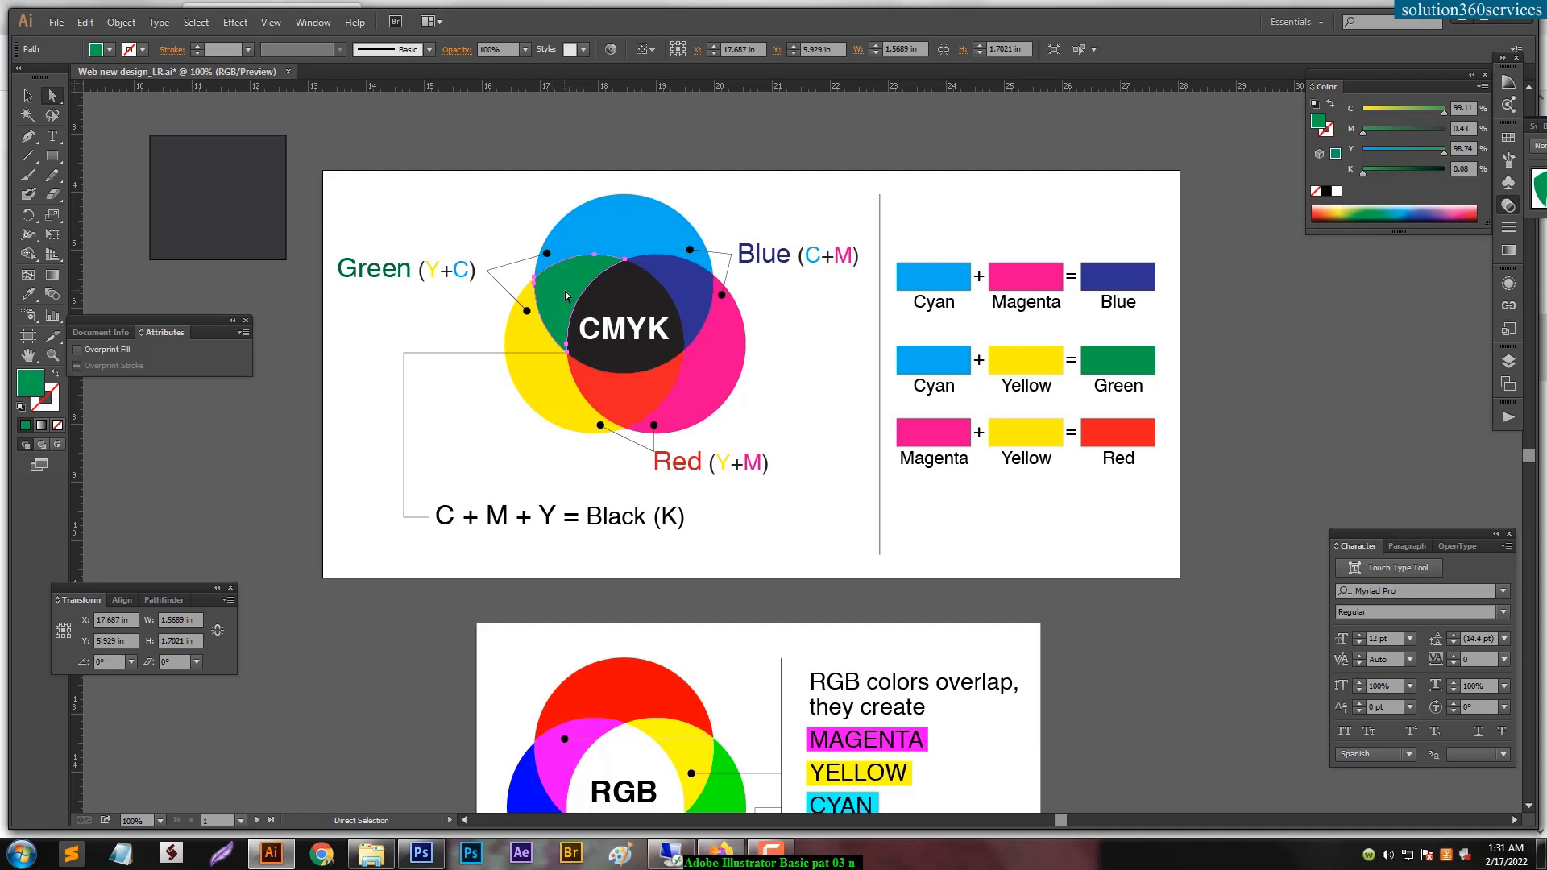
pyautogui.click(463, 328)
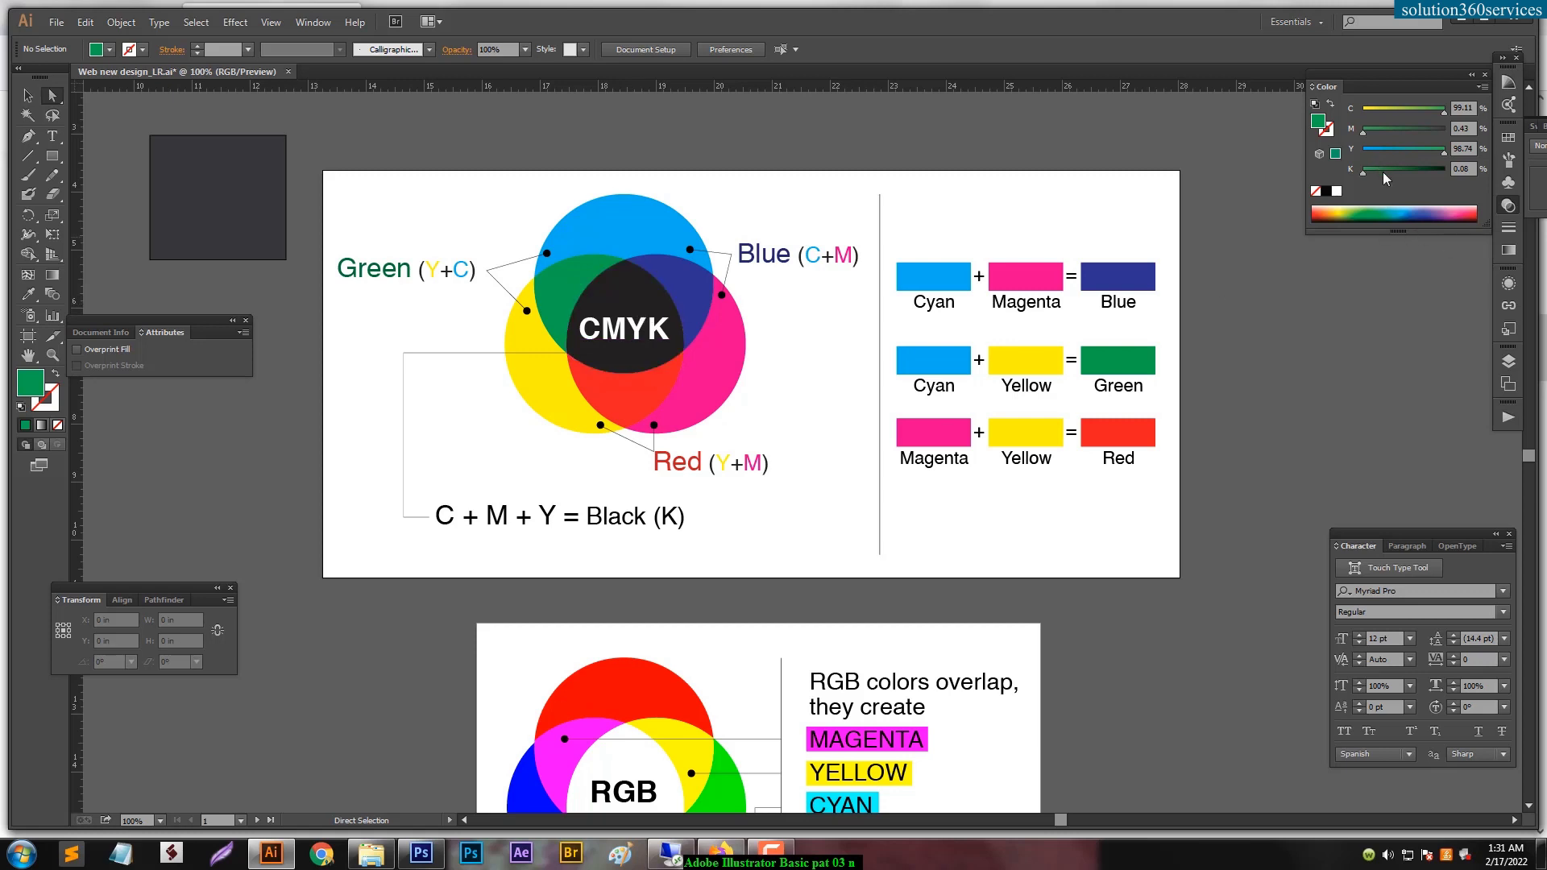
pyautogui.click(1447, 168)
pyautogui.click(1445, 127)
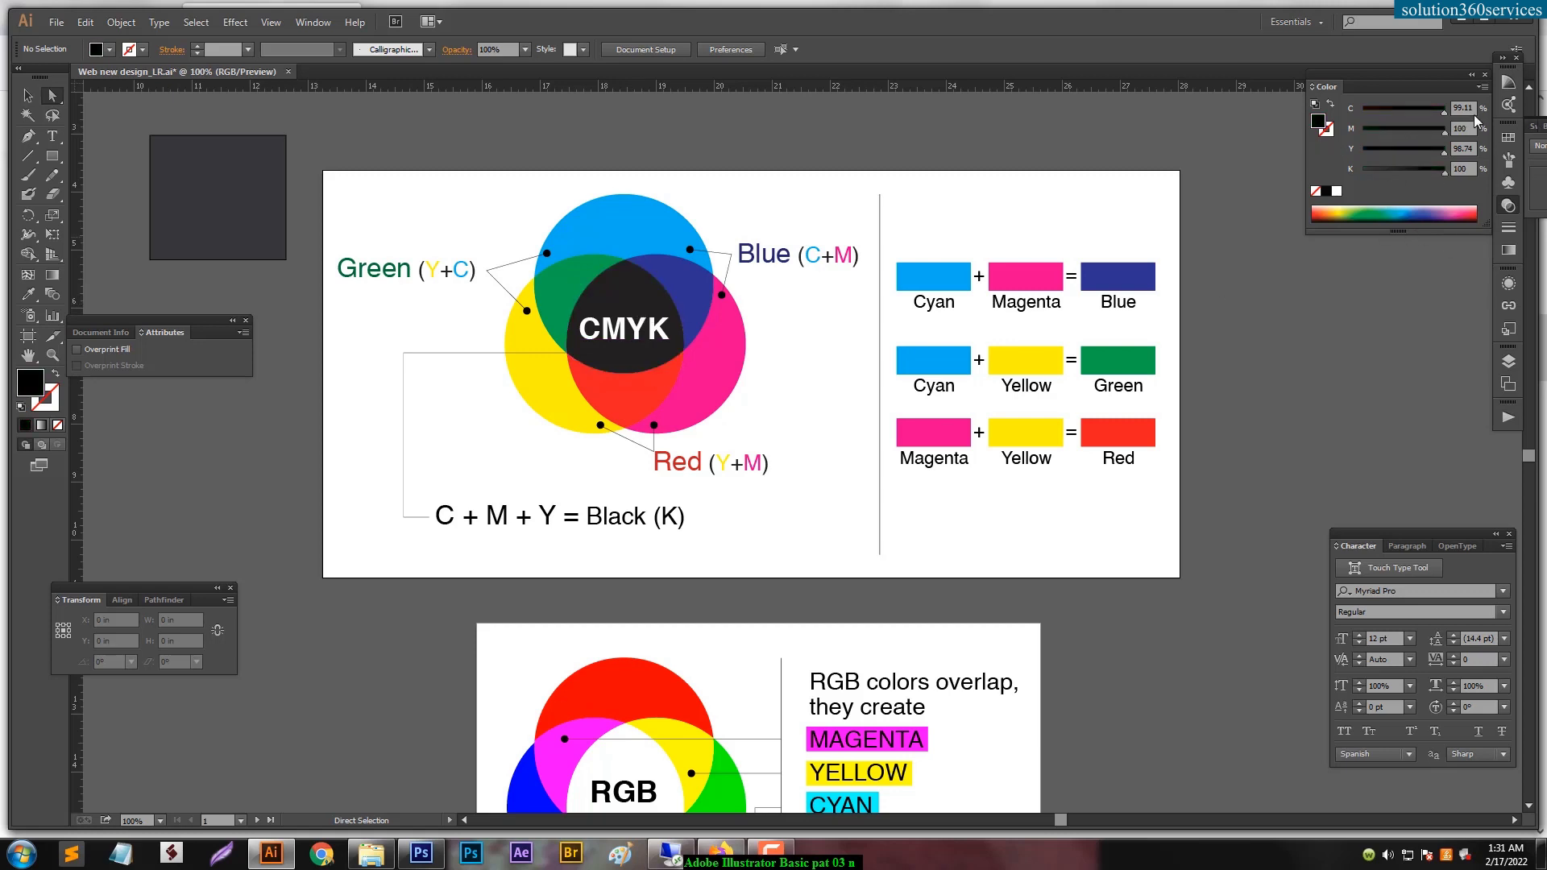
pyautogui.click(242, 178)
pyautogui.moveTo(1421, 133)
pyautogui.mouseDown()
pyautogui.moveTo(1446, 133)
pyautogui.moveTo(1446, 112)
pyautogui.moveTo(1446, 153)
pyautogui.moveTo(1506, 173)
pyautogui.mouseUp()
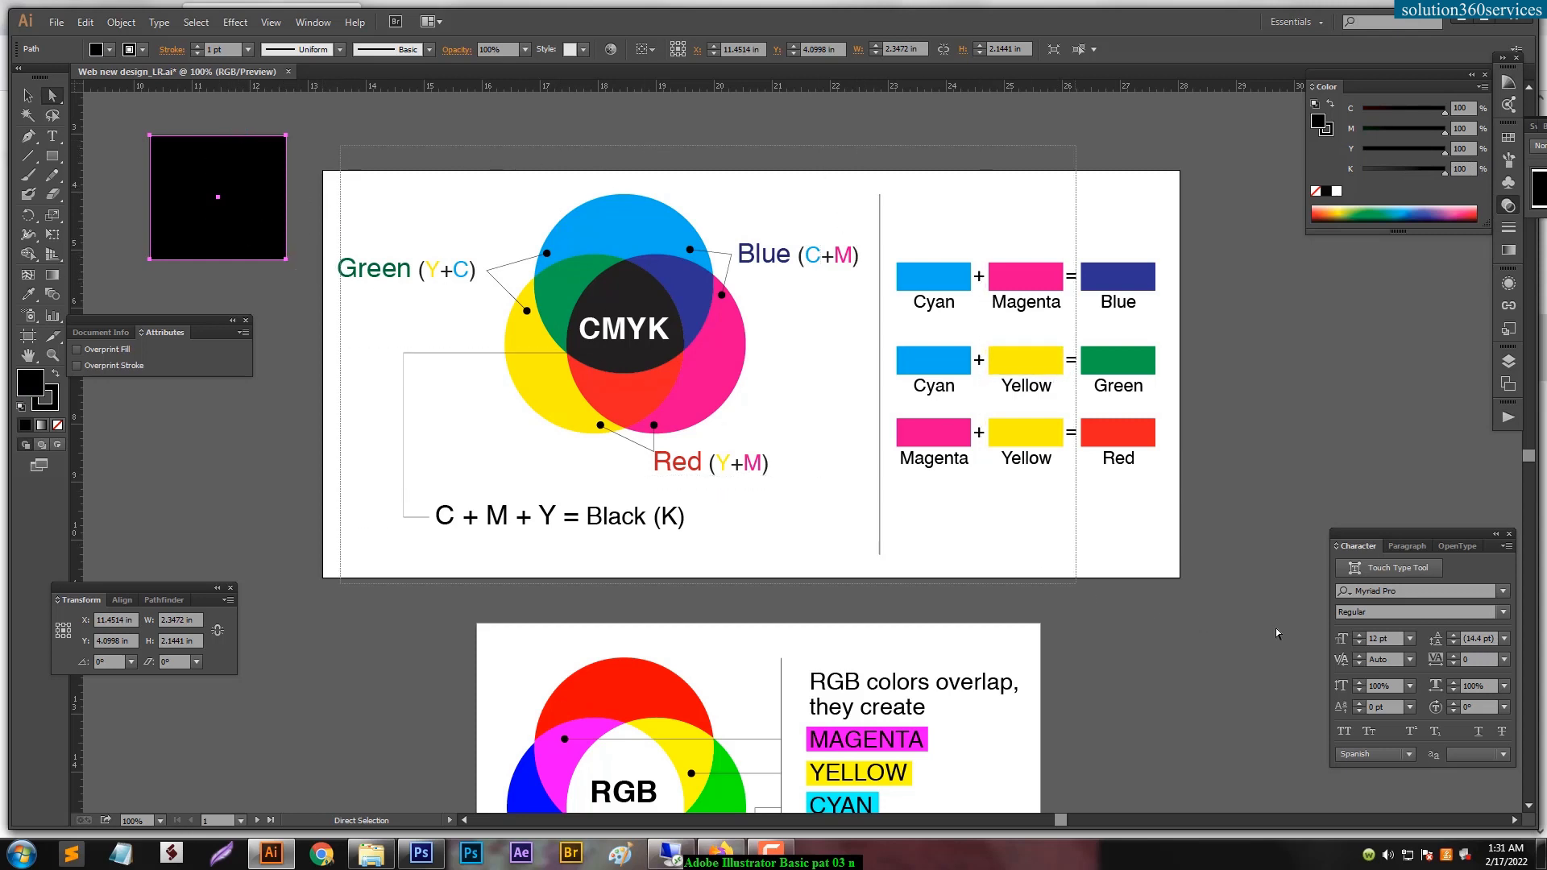
# Reselect the test square and drop magenta and black to 0, turning it green.
pyautogui.hotkey('ctrl', 'alt', 'a')
pyautogui.click(1215, 419)
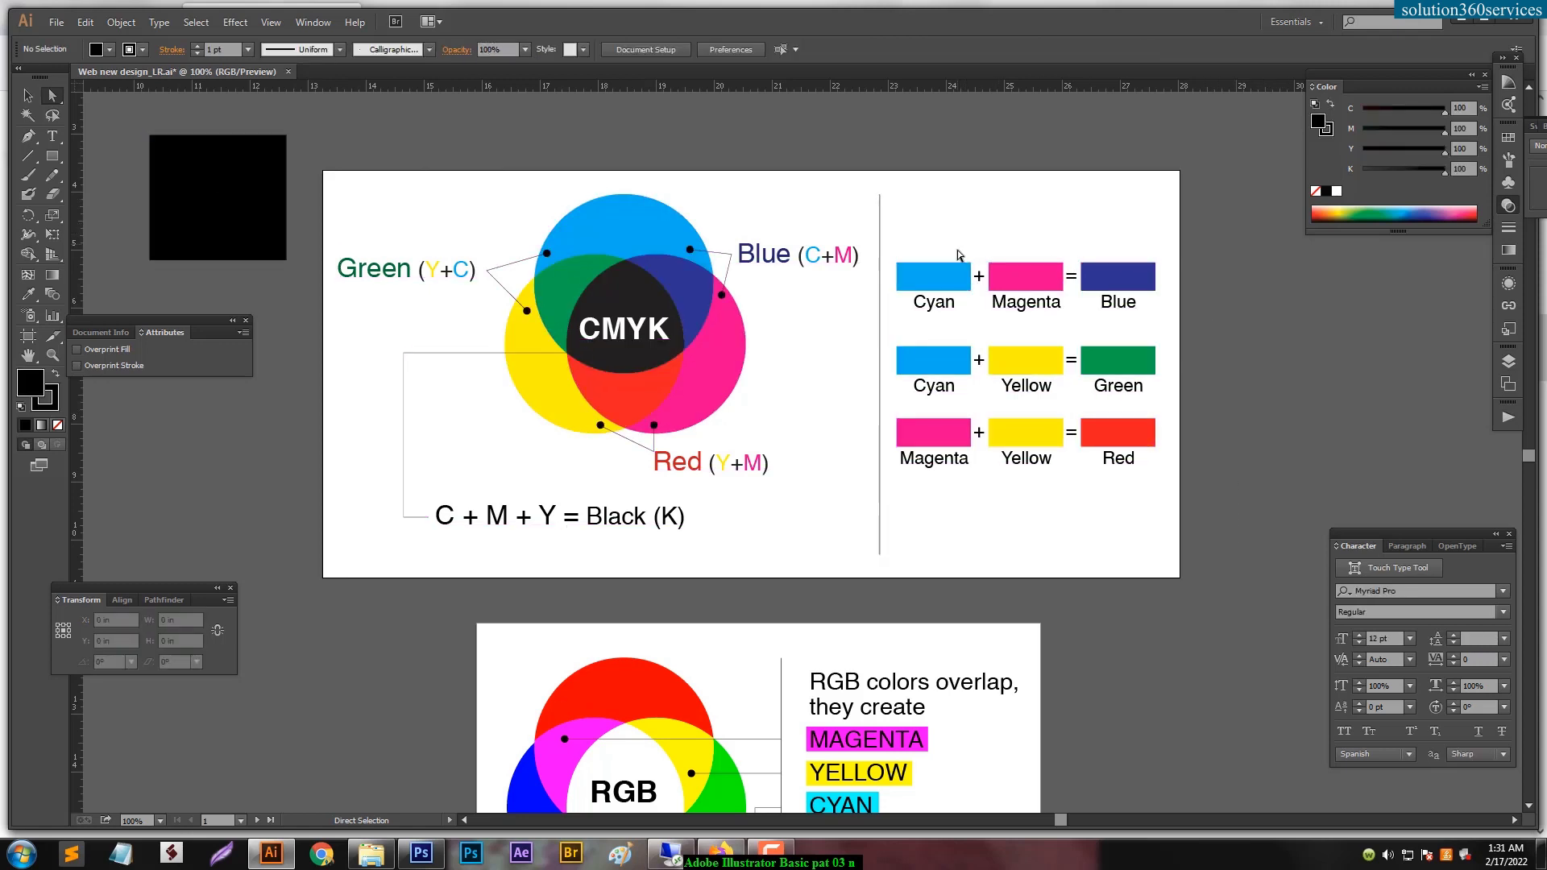
pyautogui.click(266, 190)
pyautogui.moveTo(1442, 134); pyautogui.dragTo(1362, 134)
pyautogui.moveTo(1445, 179); pyautogui.dragTo(1355, 178)
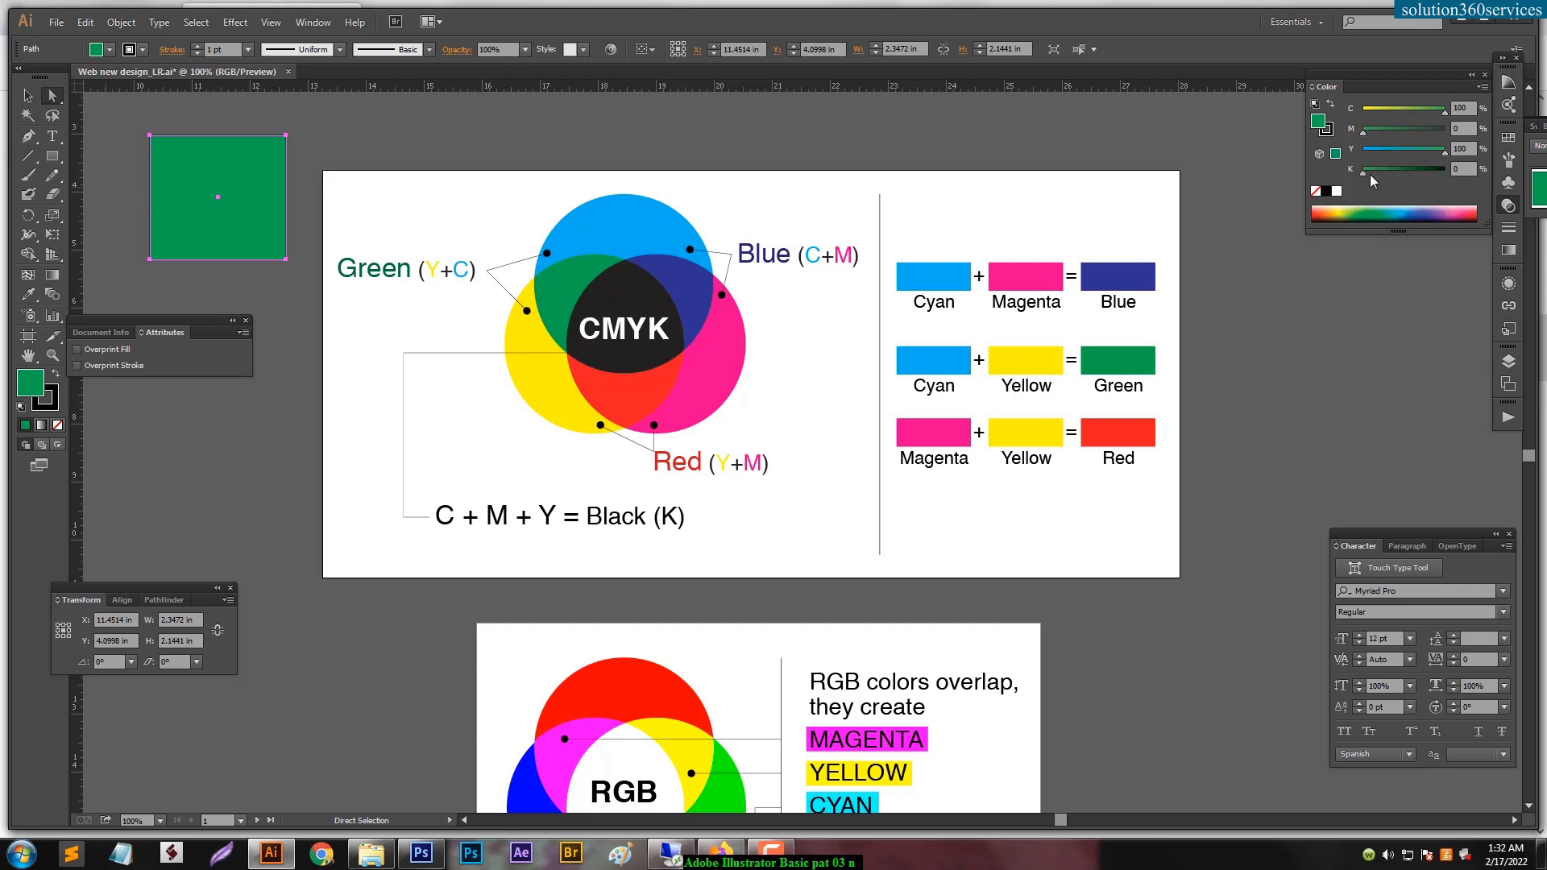
# Darken the green with 35% black, switch to cyan, then blue, trying K59 and K29 before K0.
pyautogui.moveTo(1370, 173)
pyautogui.mouseDown()
pyautogui.moveTo(1392, 171)
pyautogui.moveTo(1358, 171)
pyautogui.moveTo(1394, 134)
pyautogui.mouseUp()
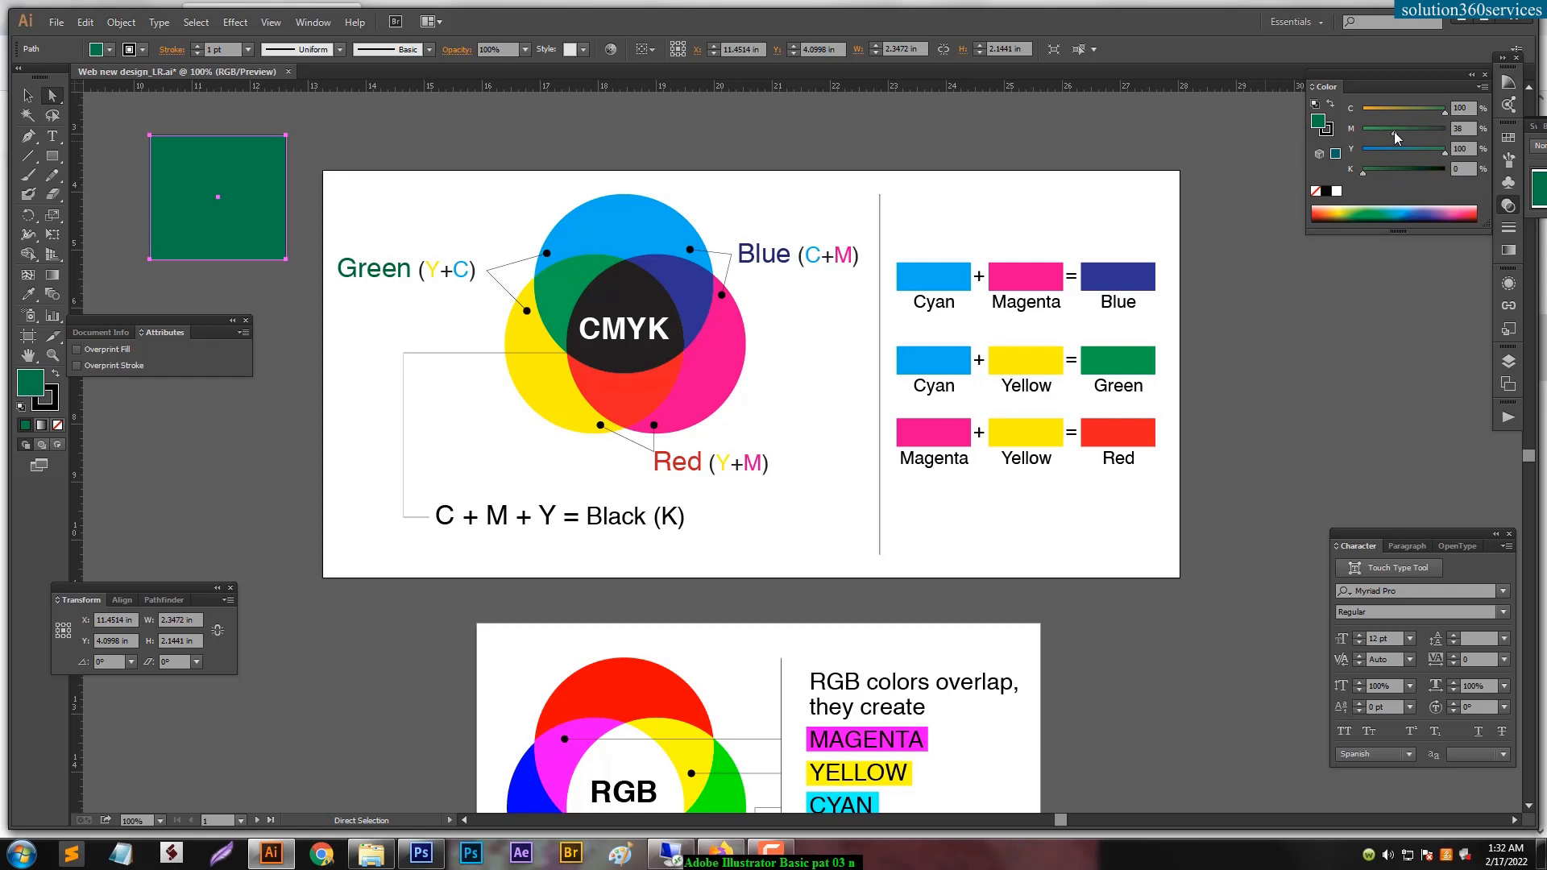
pyautogui.moveTo(1394, 134)
pyautogui.mouseDown()
pyautogui.moveTo(1363, 133)
pyautogui.moveTo(1364, 151)
pyautogui.moveTo(1444, 129)
pyautogui.mouseUp()
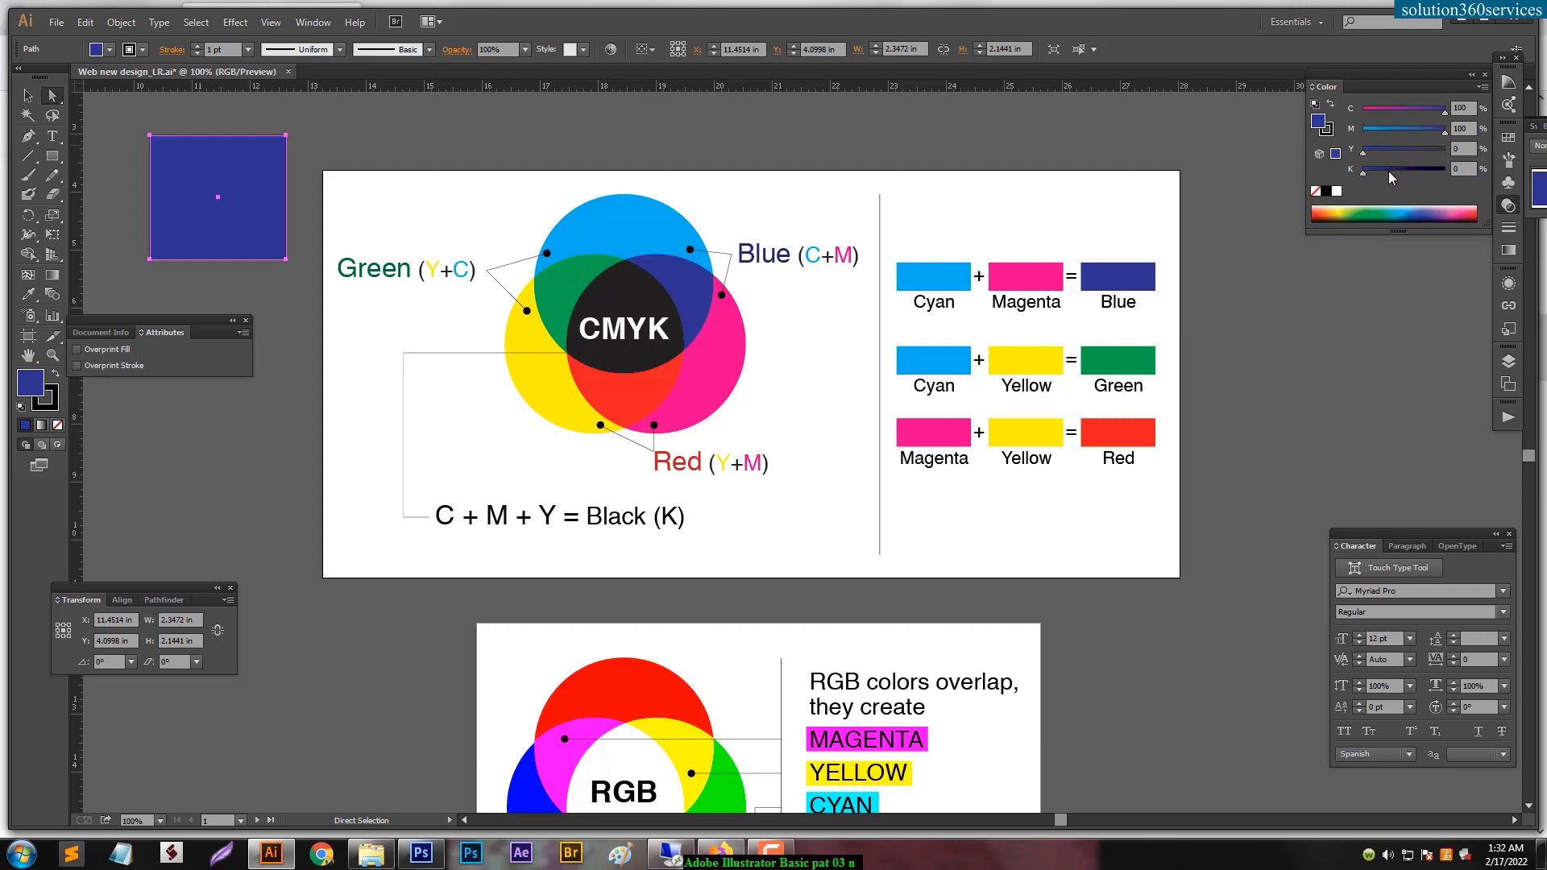
pyautogui.moveTo(1389, 171); pyautogui.dragTo(1356, 141)
pyautogui.moveTo(1389, 150)
pyautogui.mouseDown()
pyautogui.moveTo(1362, 152)
pyautogui.moveTo(1412, 172)
pyautogui.mouseUp()
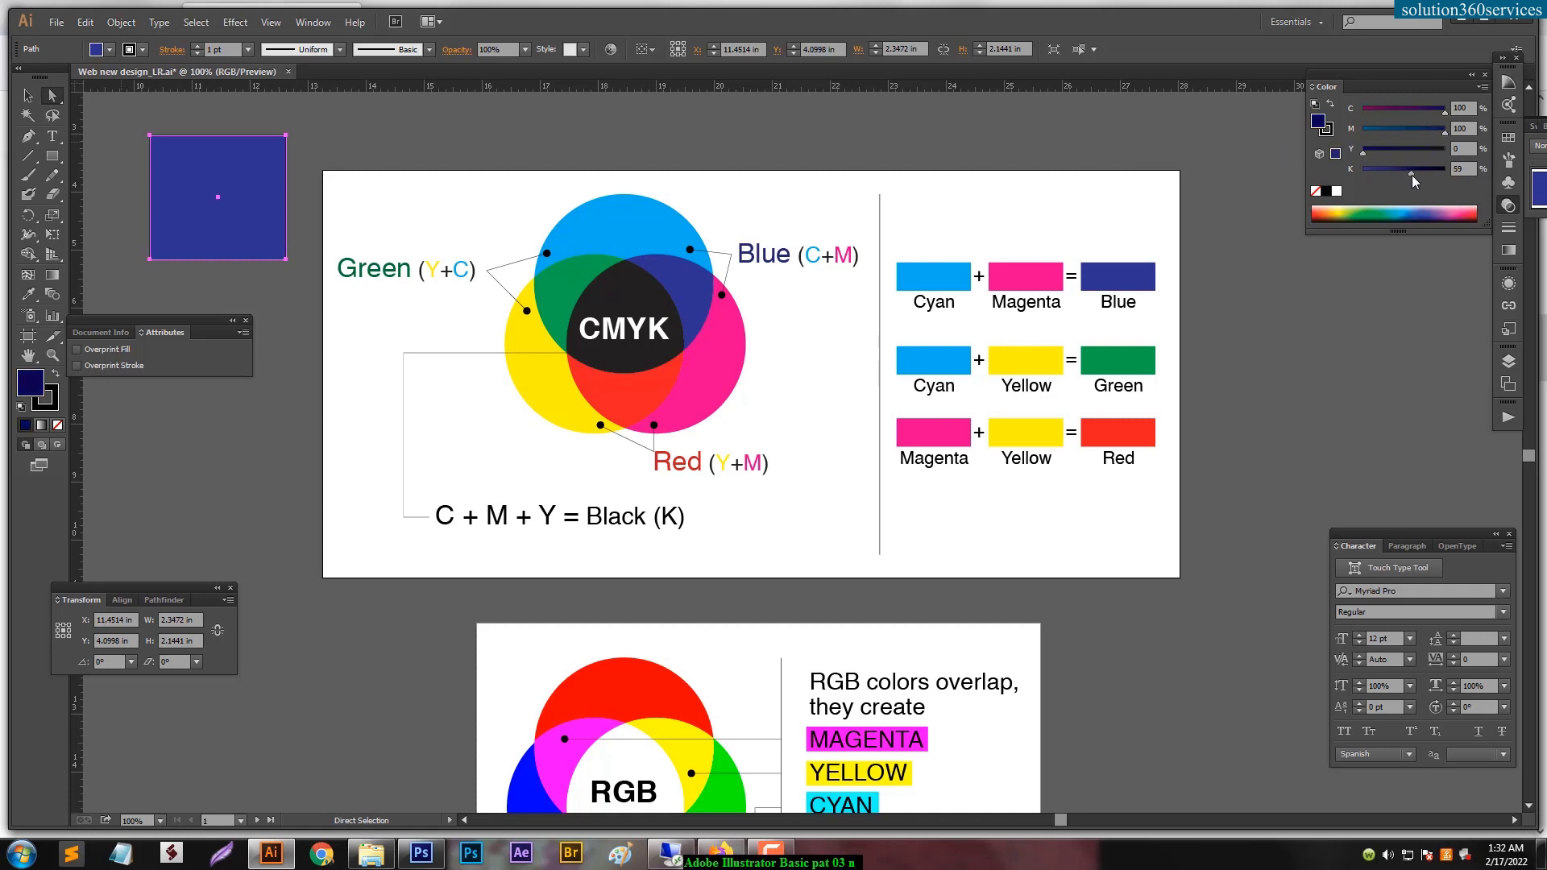
pyautogui.moveTo(1411, 172); pyautogui.dragTo(1369, 174)
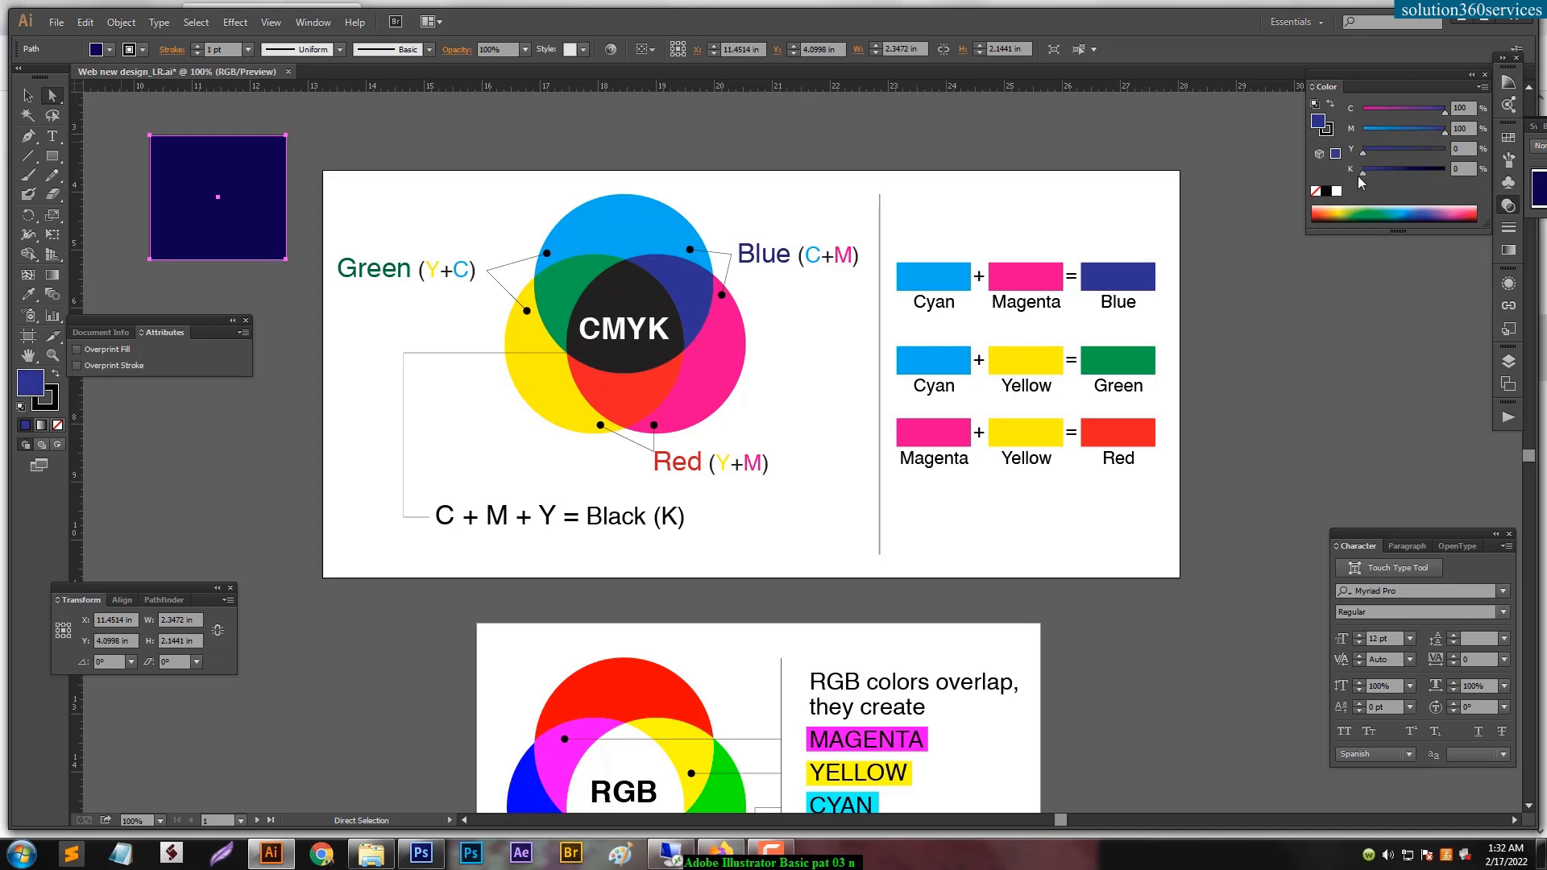
pyautogui.moveTo(1358, 175); pyautogui.dragTo(1360, 176)
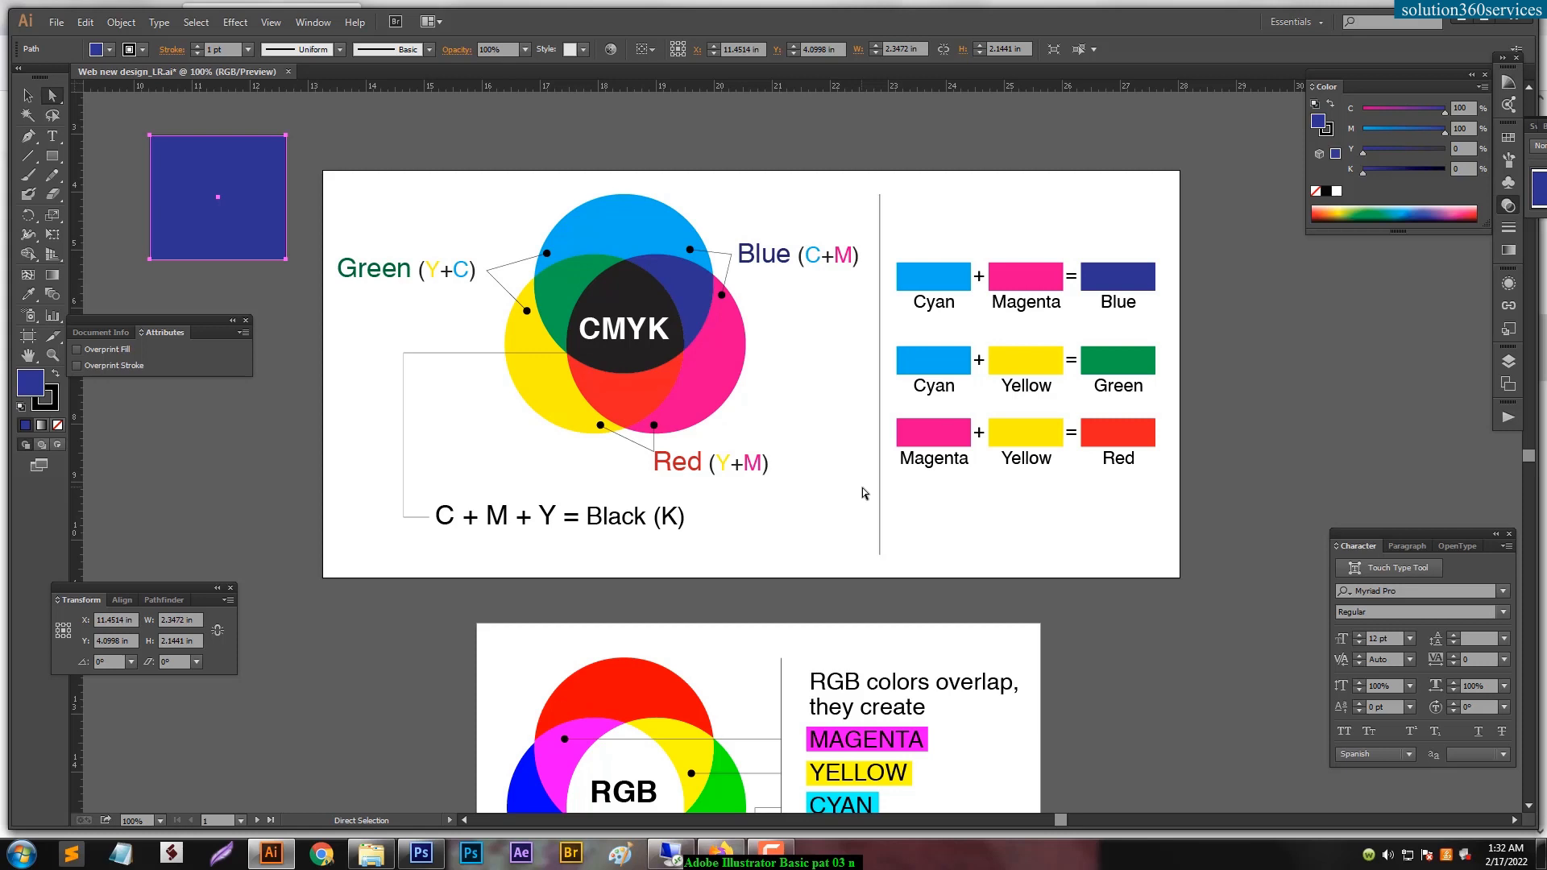
pyautogui.scroll(-1, 1025, 697)
# Drop cyan to 0 so the CMYK test square becomes pure 100% magenta.
pyautogui.scroll(-1, 1024, 696)
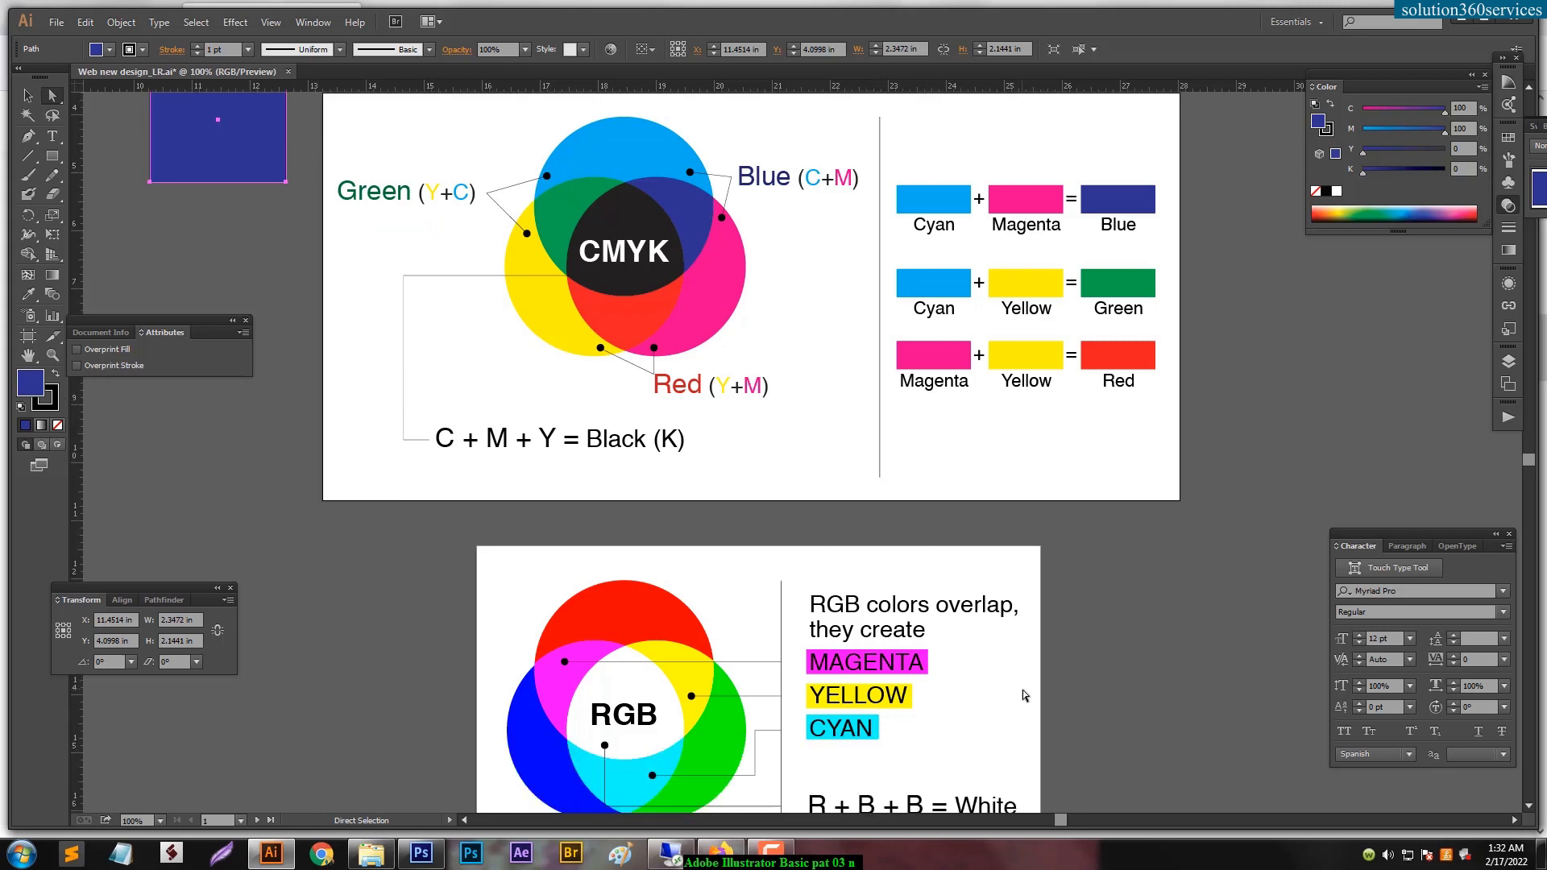
pyautogui.scroll(-1, 1026, 707)
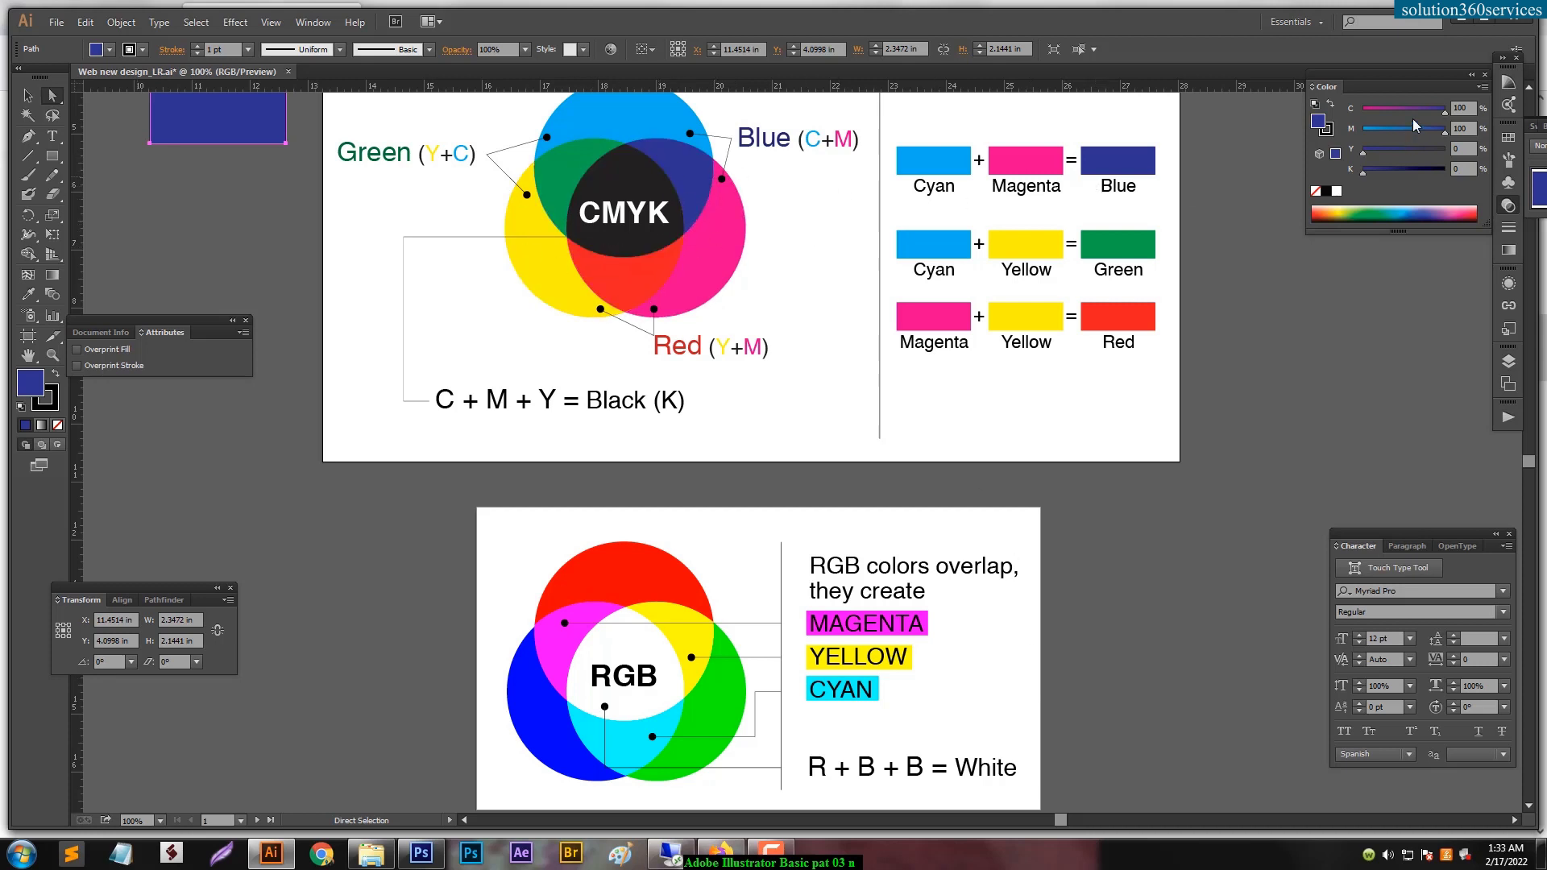
pyautogui.moveTo(1413, 112); pyautogui.dragTo(1330, 114)
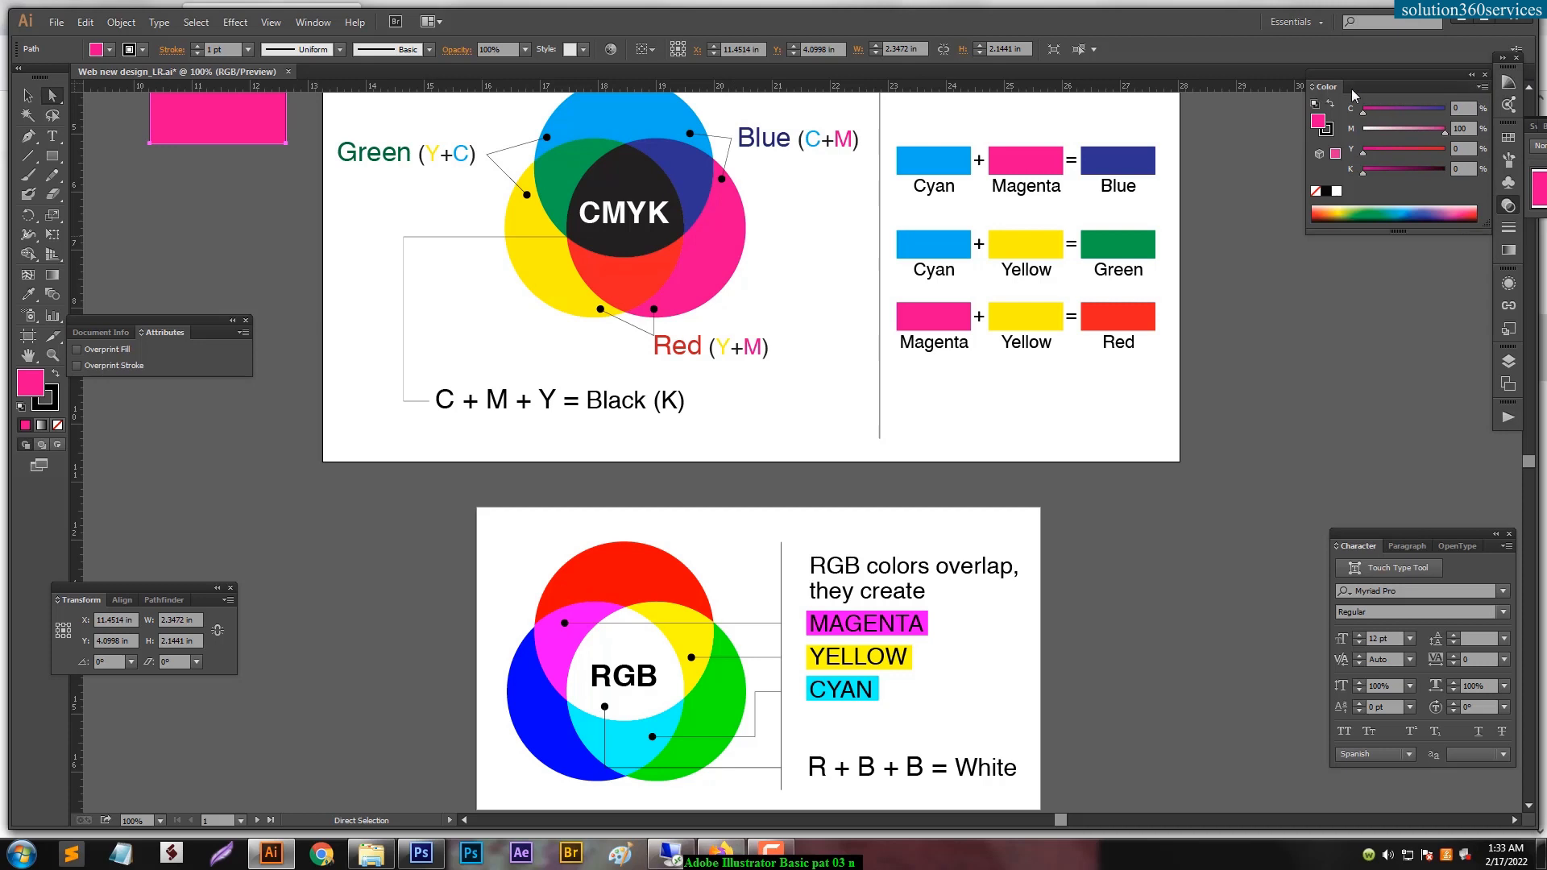
pyautogui.click(1482, 86)
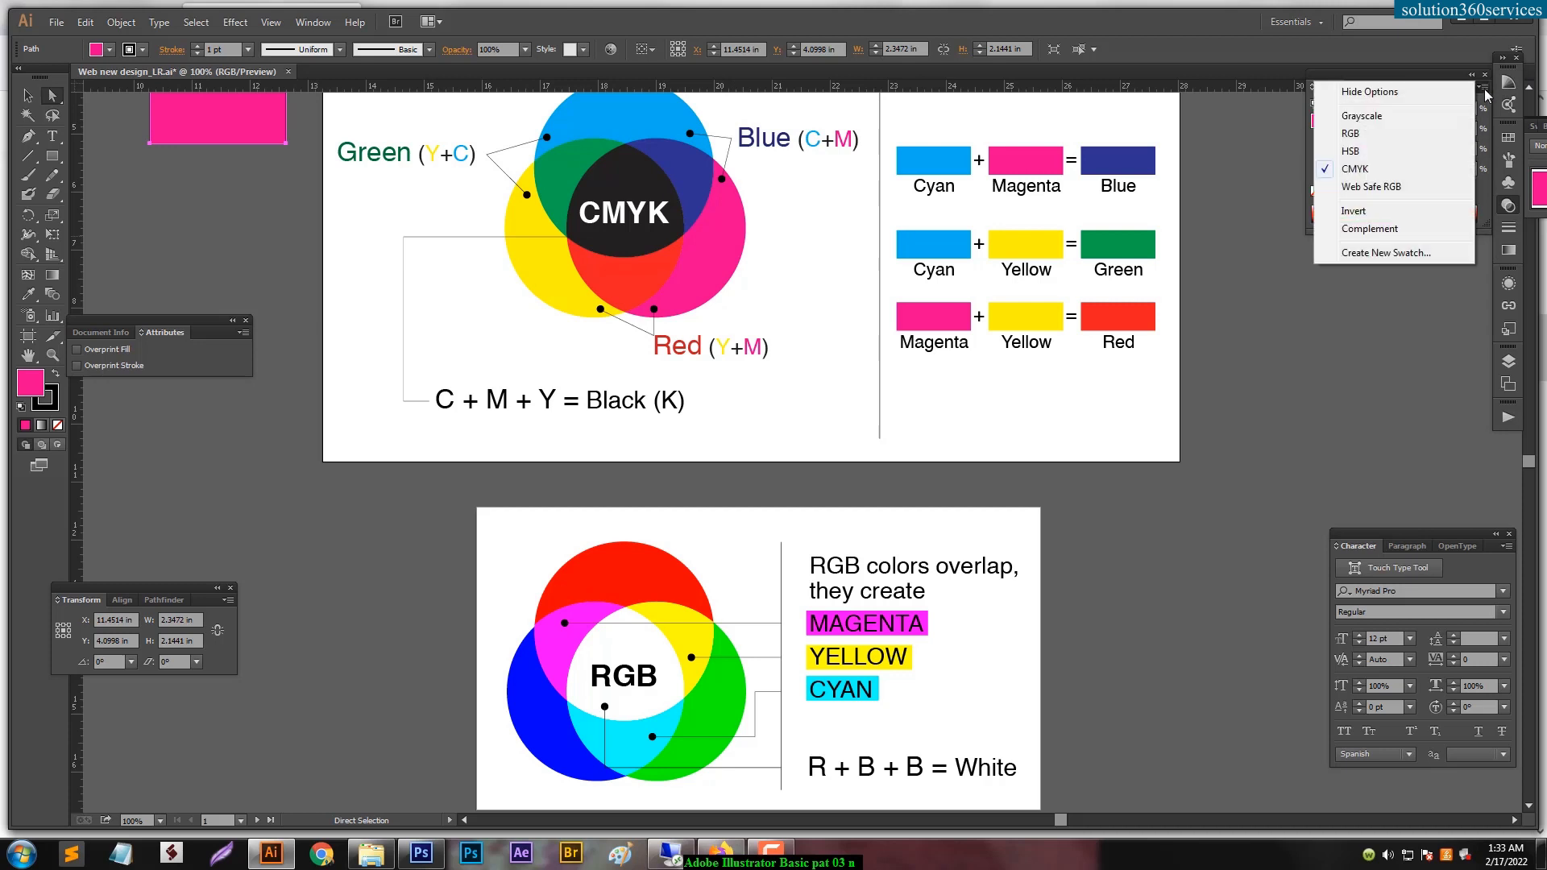
# Switch the Color panel to RGB, set the square to hex ffff00 yellow, then green 0 for red.
pyautogui.click(1373, 135)
pyautogui.moveTo(1431, 115); pyautogui.dragTo(1490, 169)
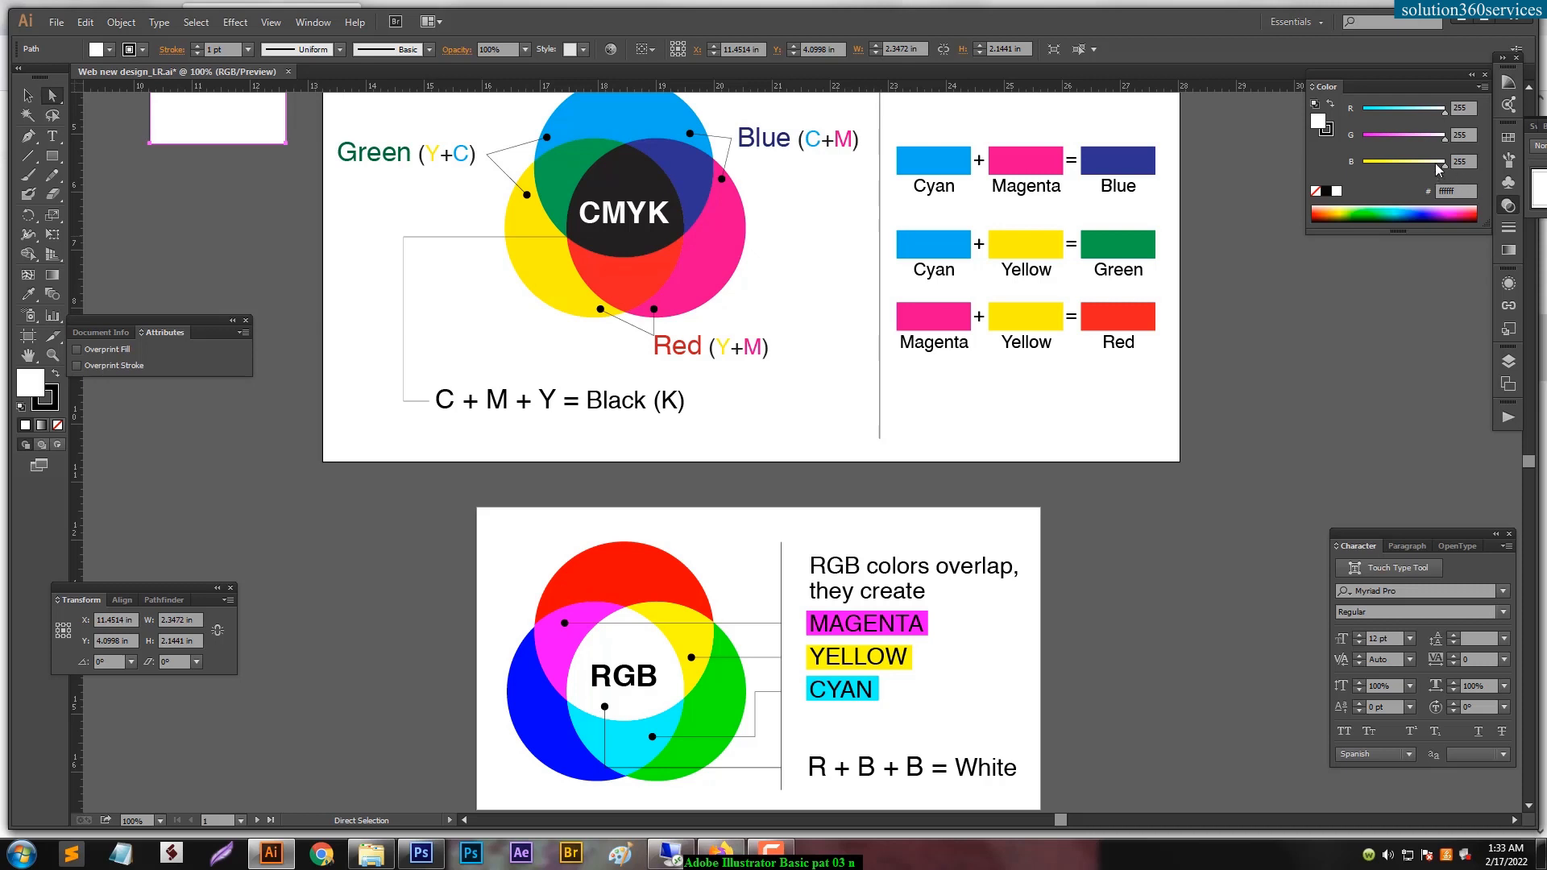
pyautogui.write('ffff00')
pyautogui.press('Return')
pyautogui.doubleClick(1460, 135)
pyautogui.write('0')
pyautogui.press('Return')
pyautogui.press('Return')
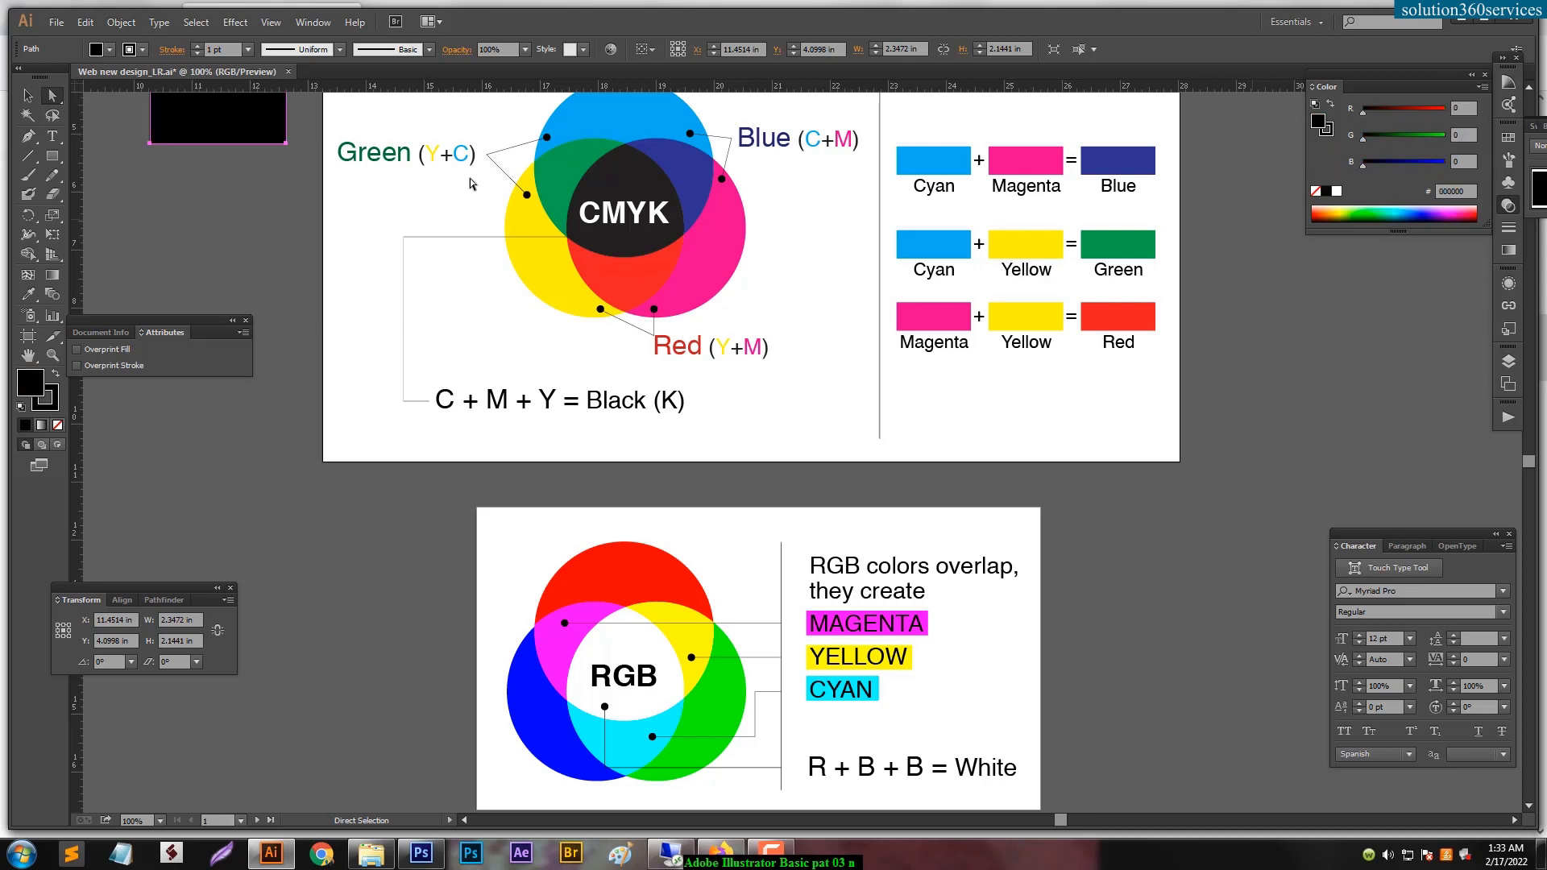
# Move the square beside the RGB chart, mix full red then yellow, and bring up the reference website.
pyautogui.moveTo(246, 118); pyautogui.dragTo(336, 620)
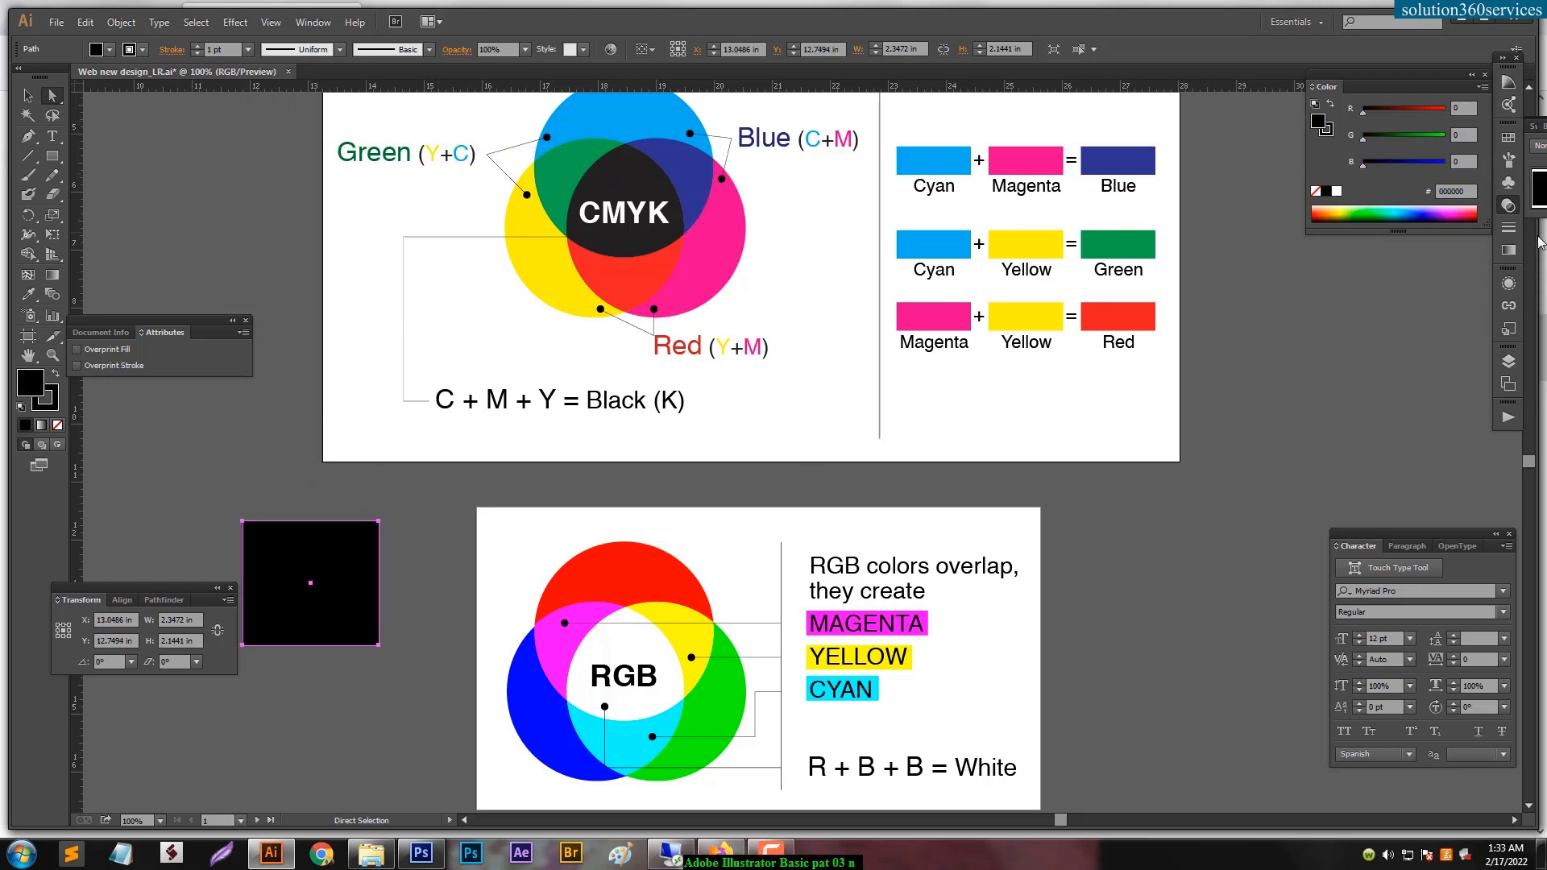
pyautogui.moveTo(1363, 111); pyautogui.dragTo(1450, 110)
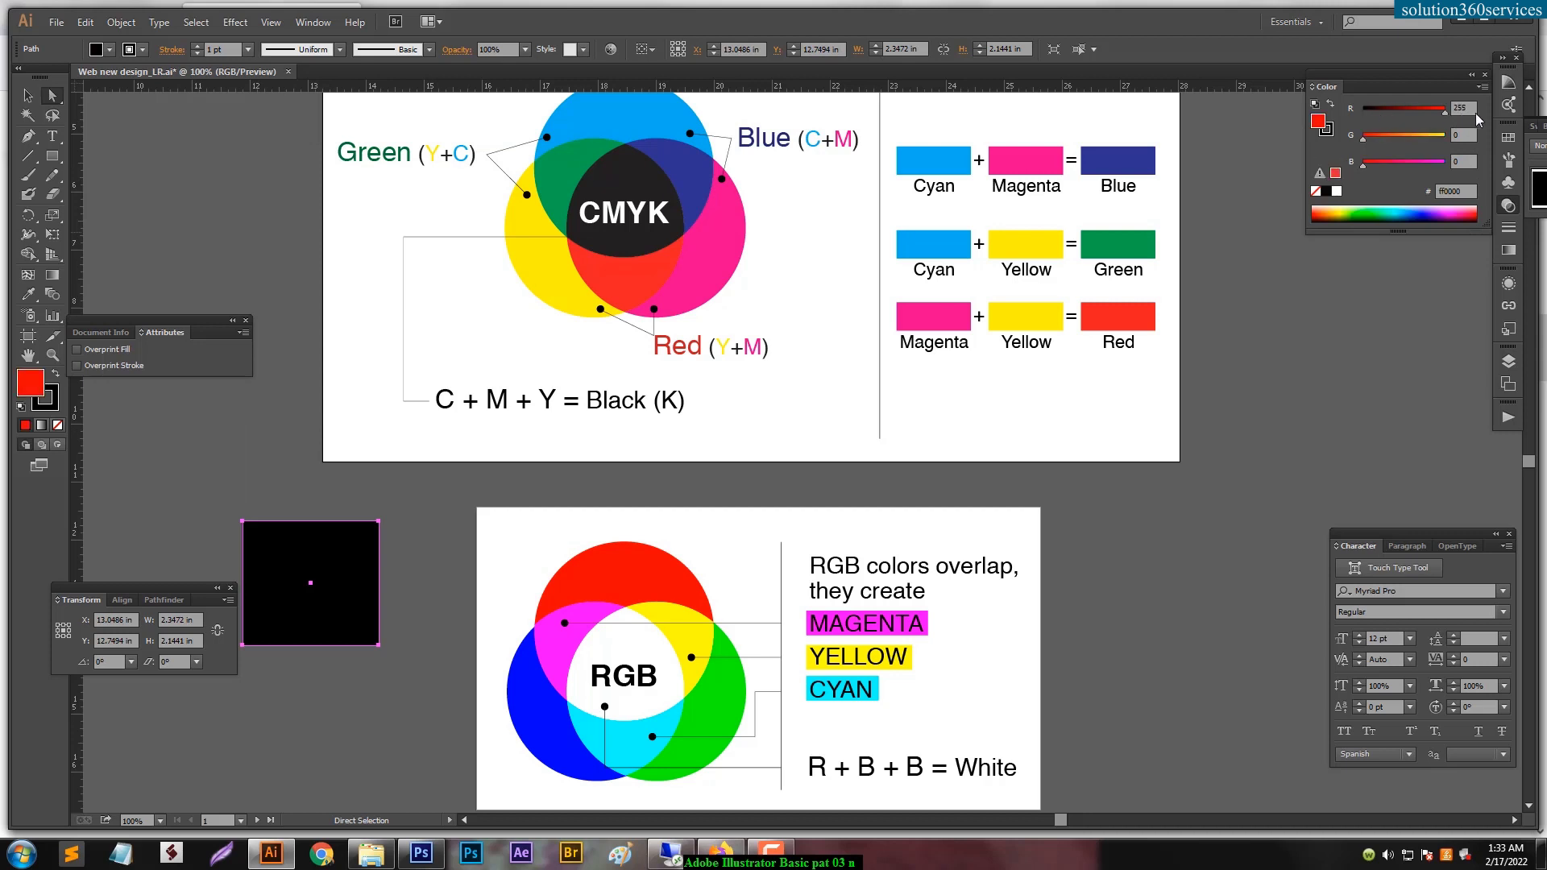
pyautogui.moveTo(1364, 137)
pyautogui.mouseDown()
pyautogui.moveTo(1450, 137)
pyautogui.moveTo(1456, 161)
pyautogui.mouseUp()
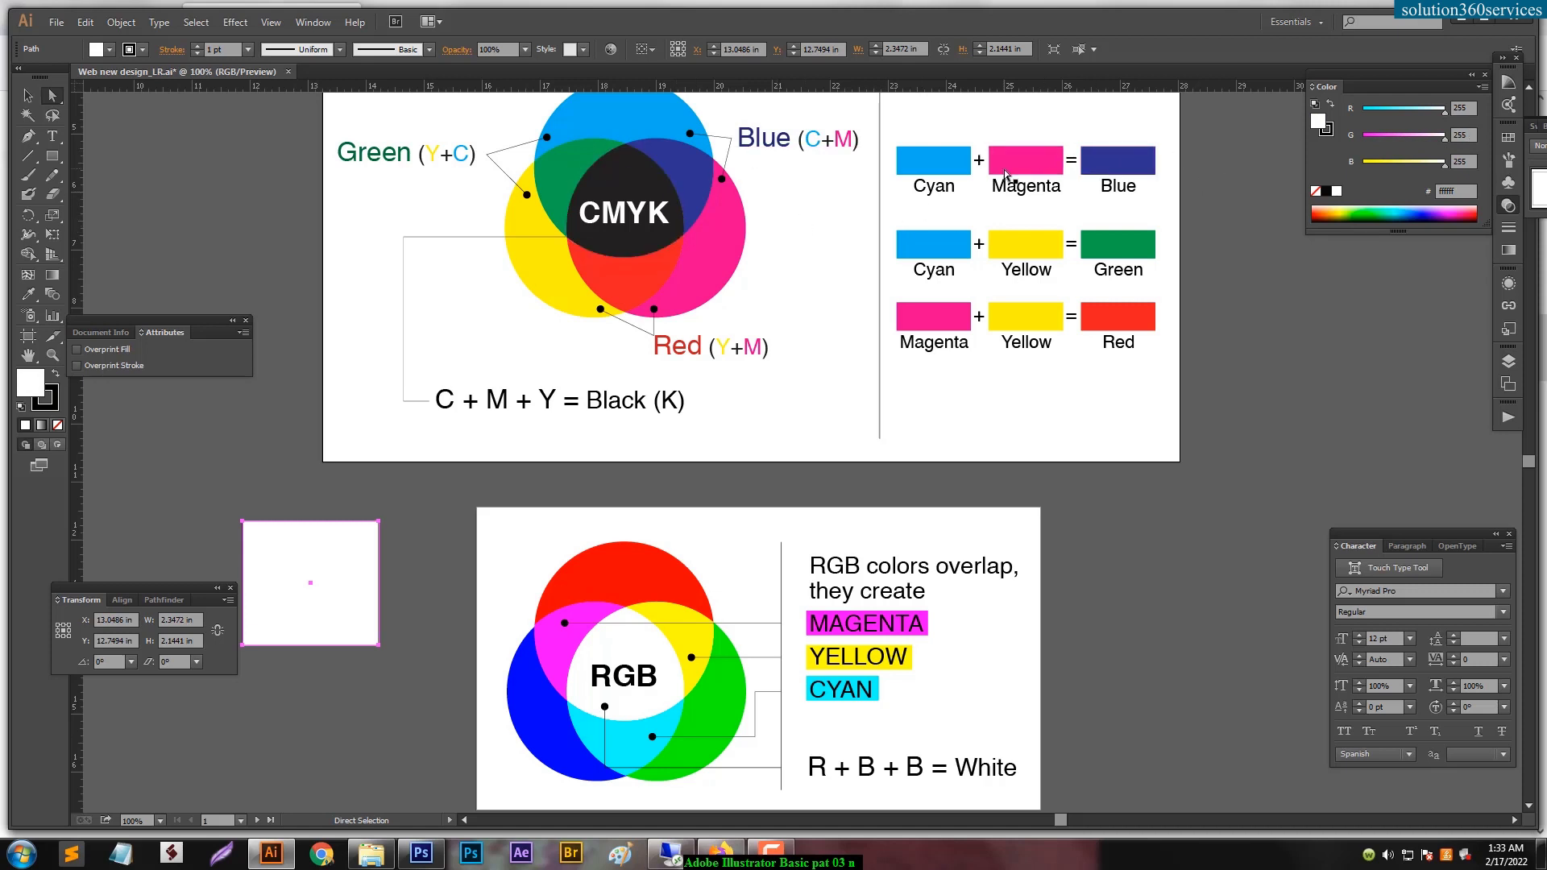
pyautogui.click(1017, 170)
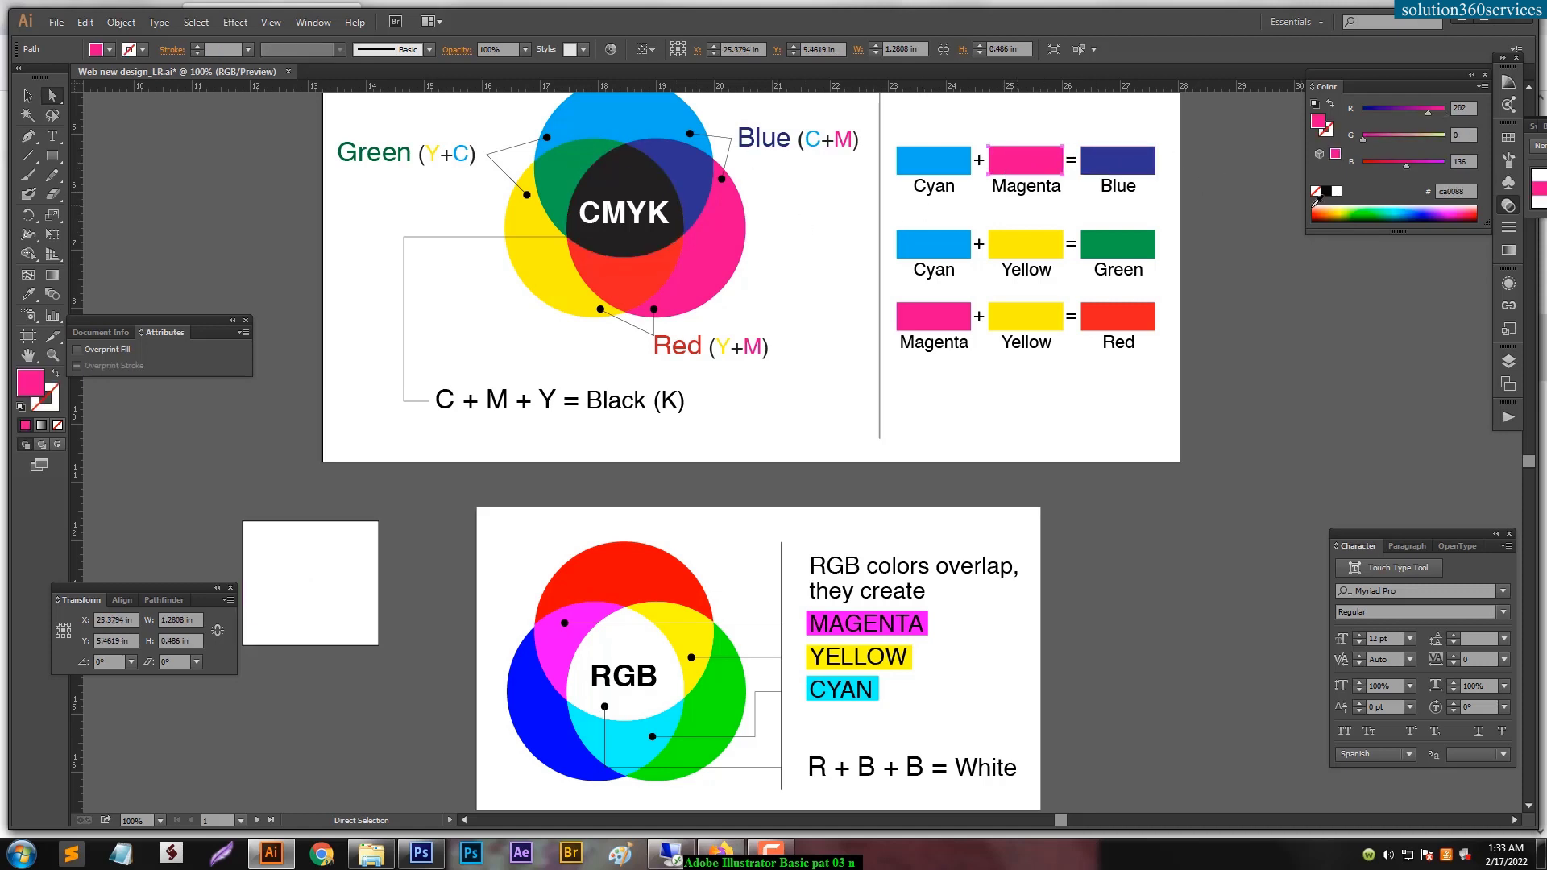
pyautogui.click(706, 856)
pyautogui.scroll(-2, 724, 686)
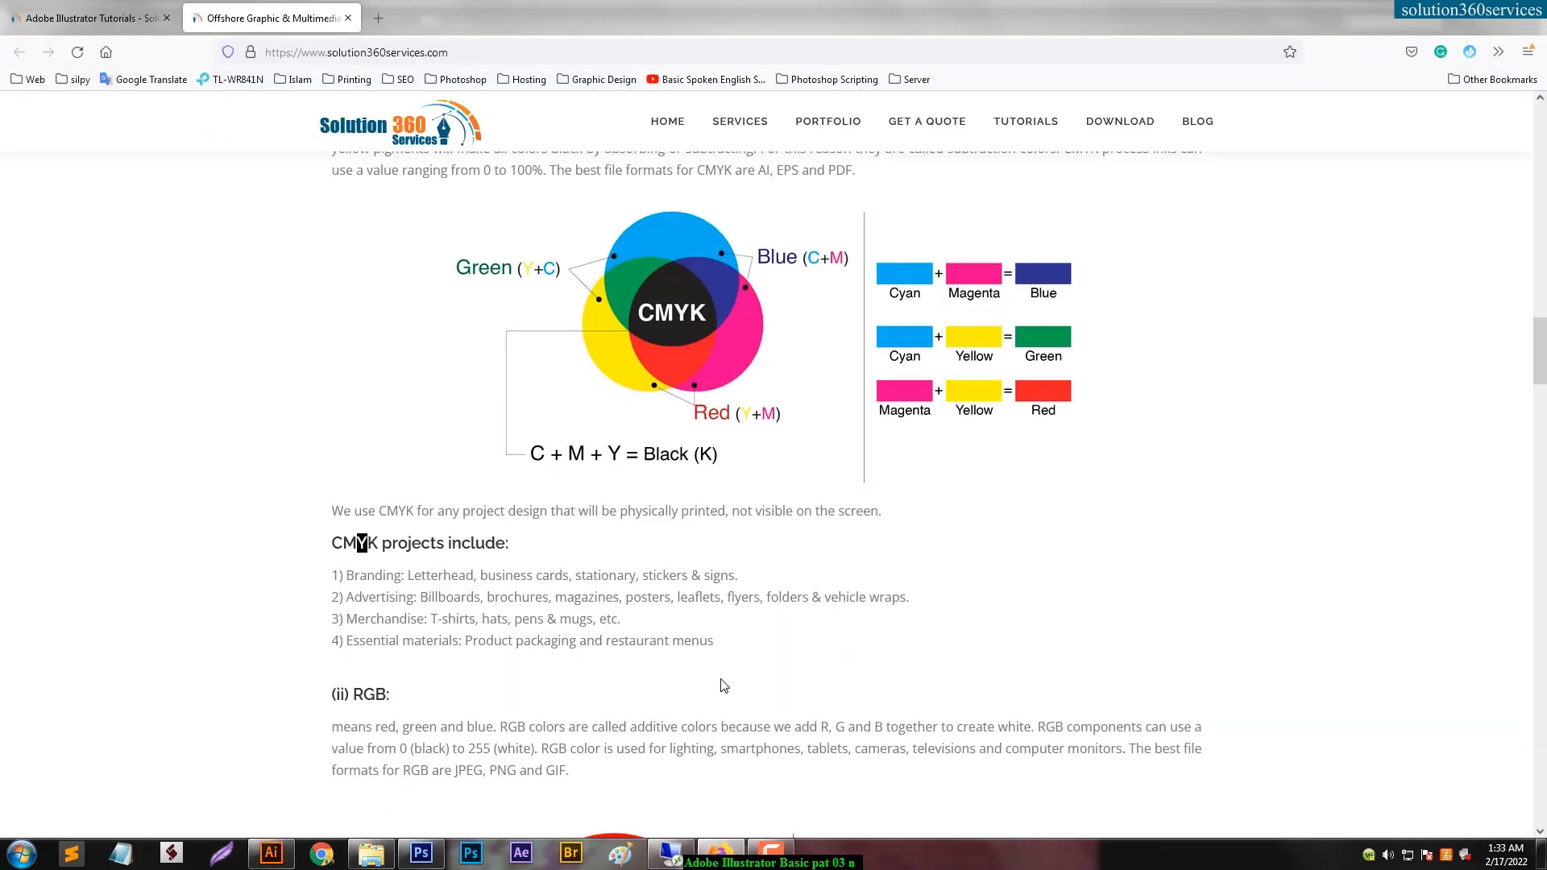
# Scroll to the website's RGB section and highlight the listed RGB uses, including 'cameras'.
pyautogui.scroll(-3, 725, 686)
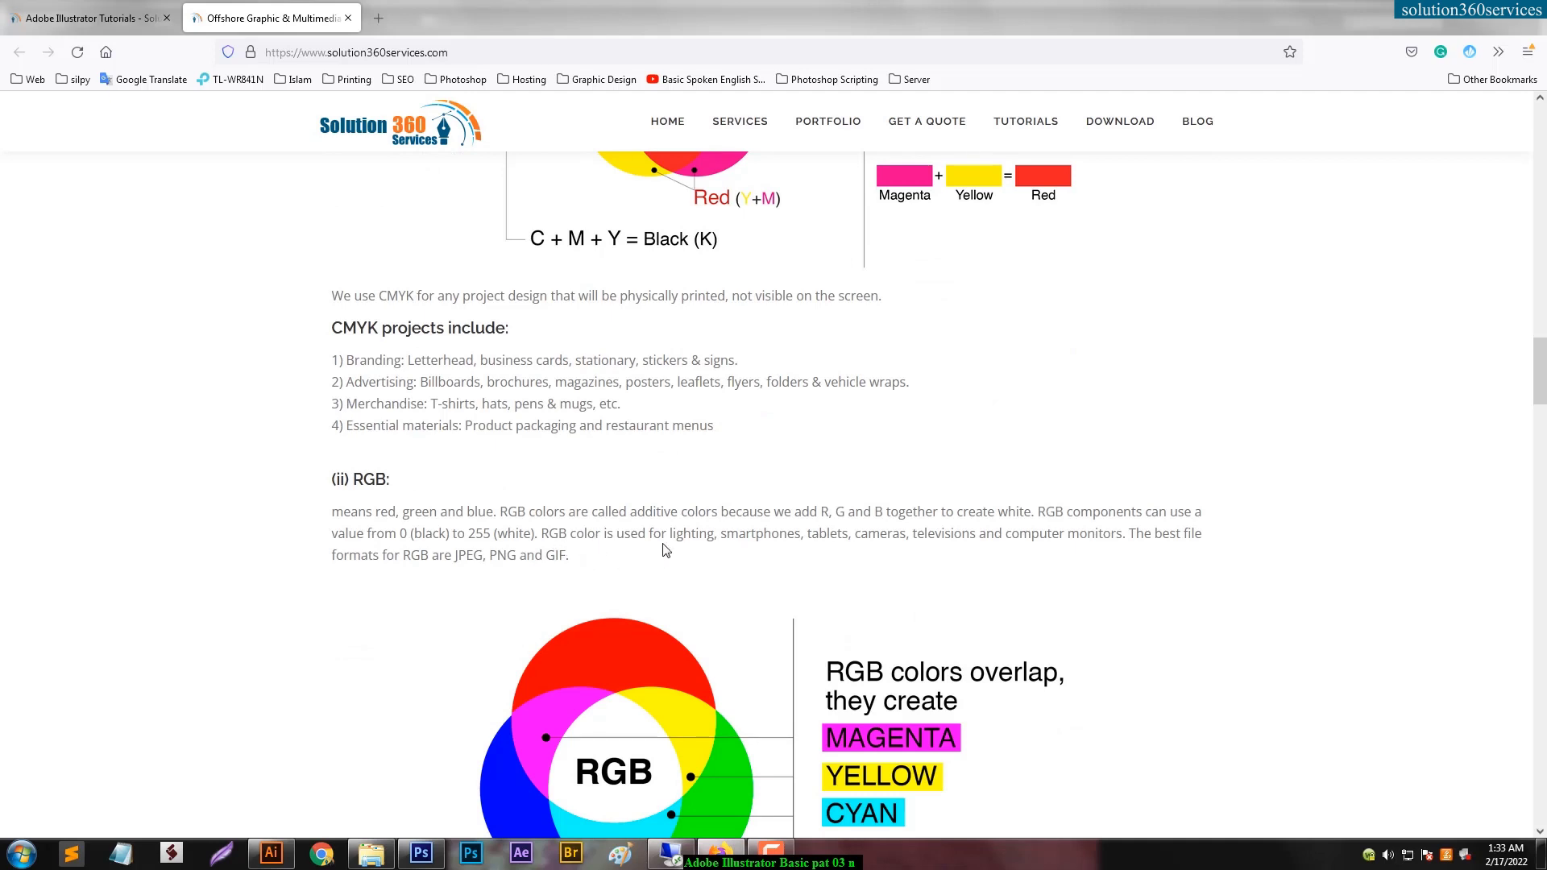
pyautogui.moveTo(683, 533); pyautogui.dragTo(780, 535)
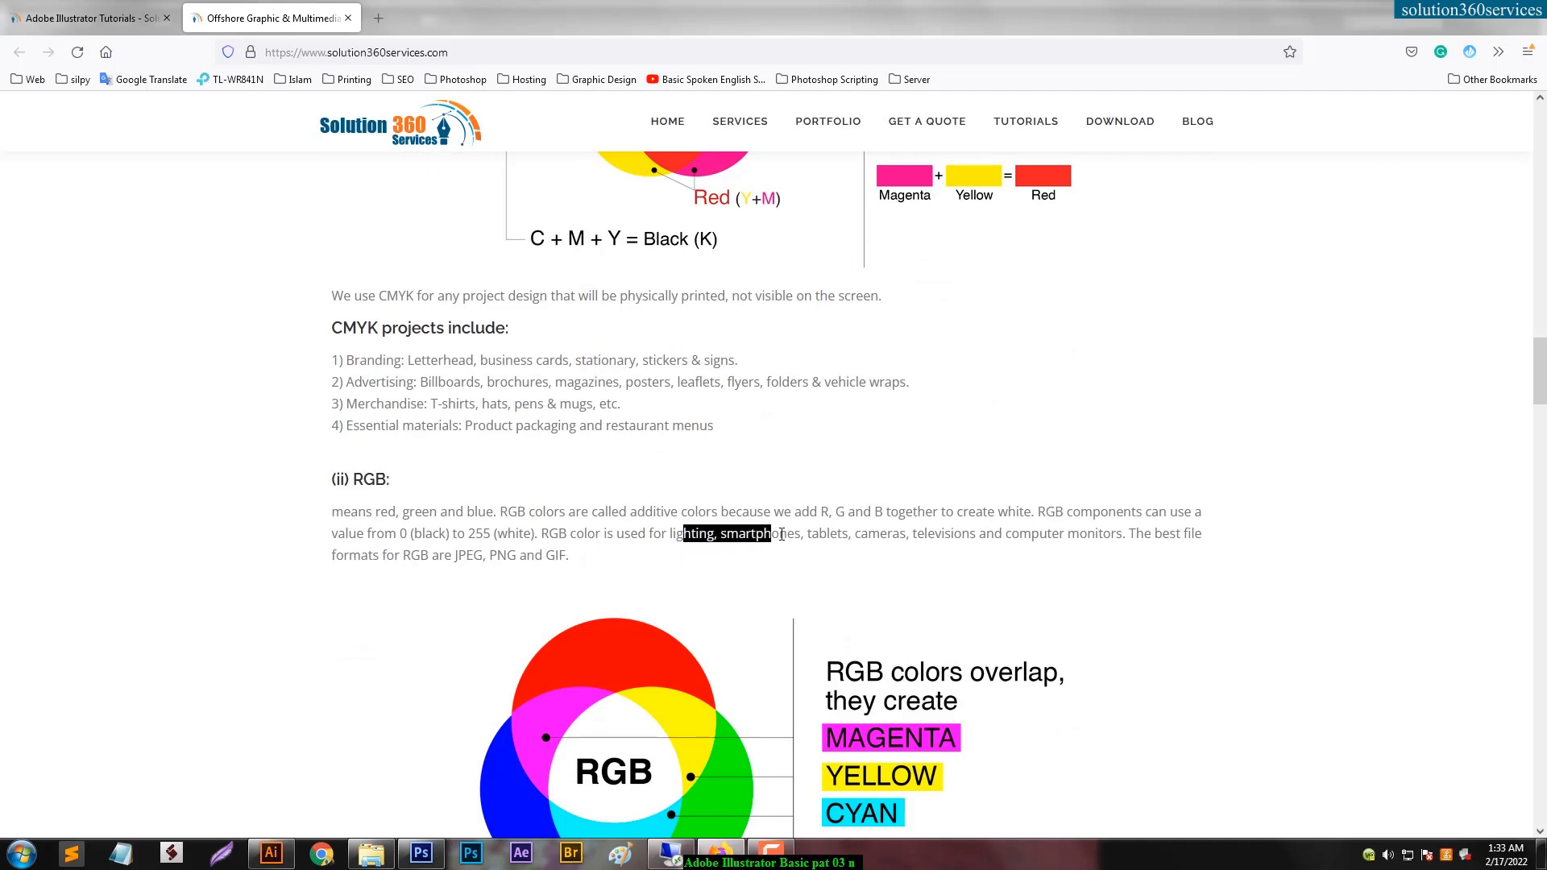
pyautogui.click(814, 534)
pyautogui.moveTo(869, 534); pyautogui.dragTo(900, 534)
pyautogui.click(951, 534)
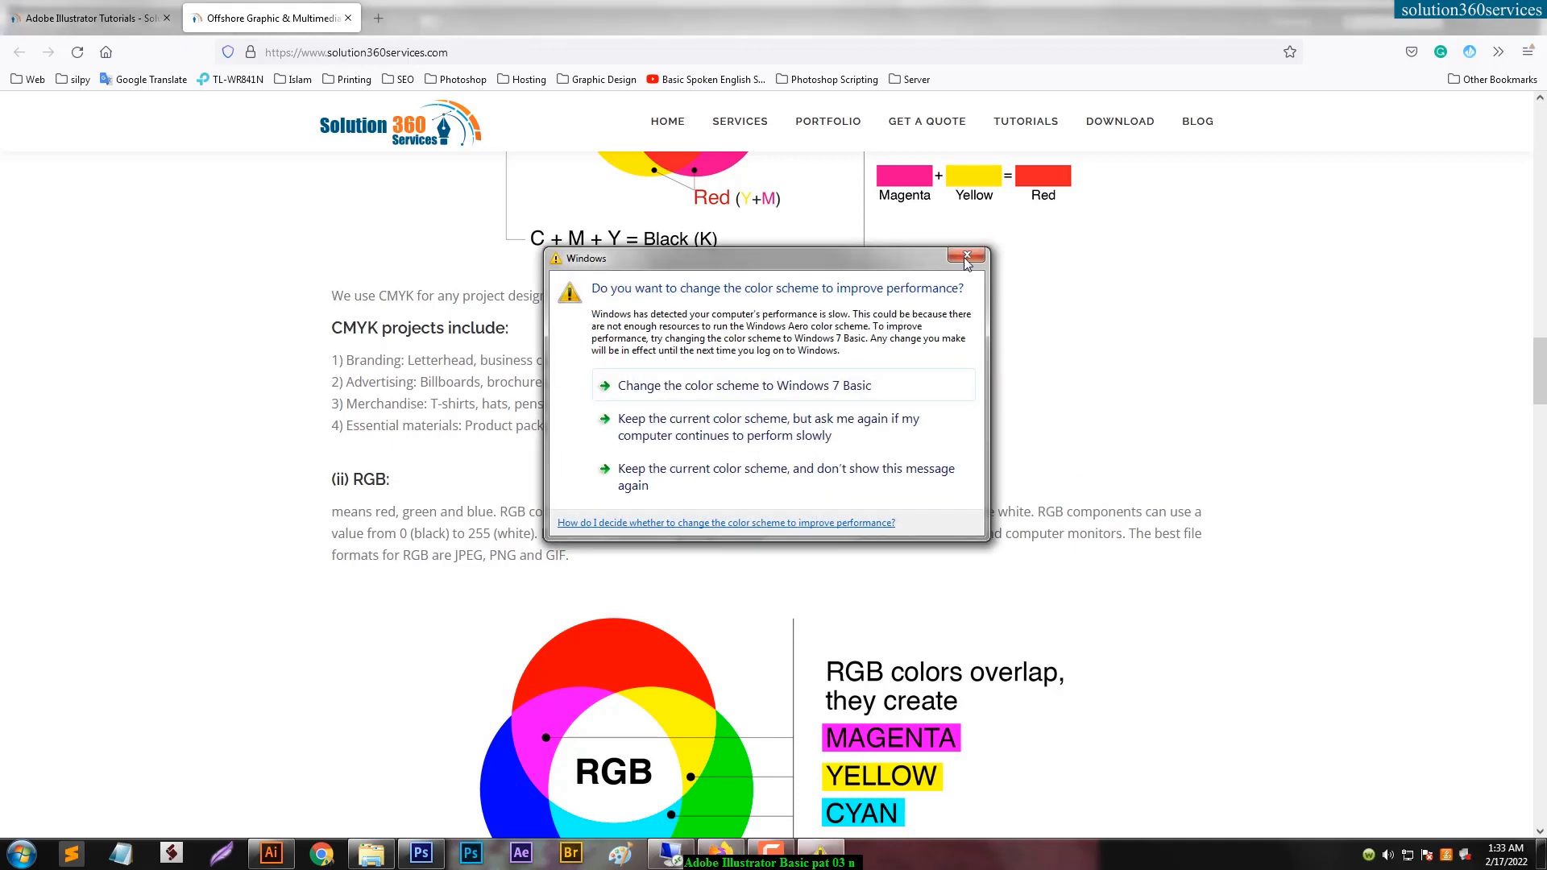
# Dismiss the Windows colour-scheme prompt, read down to the RGB projects list, and return to Illustrator.
pyautogui.click(966, 256)
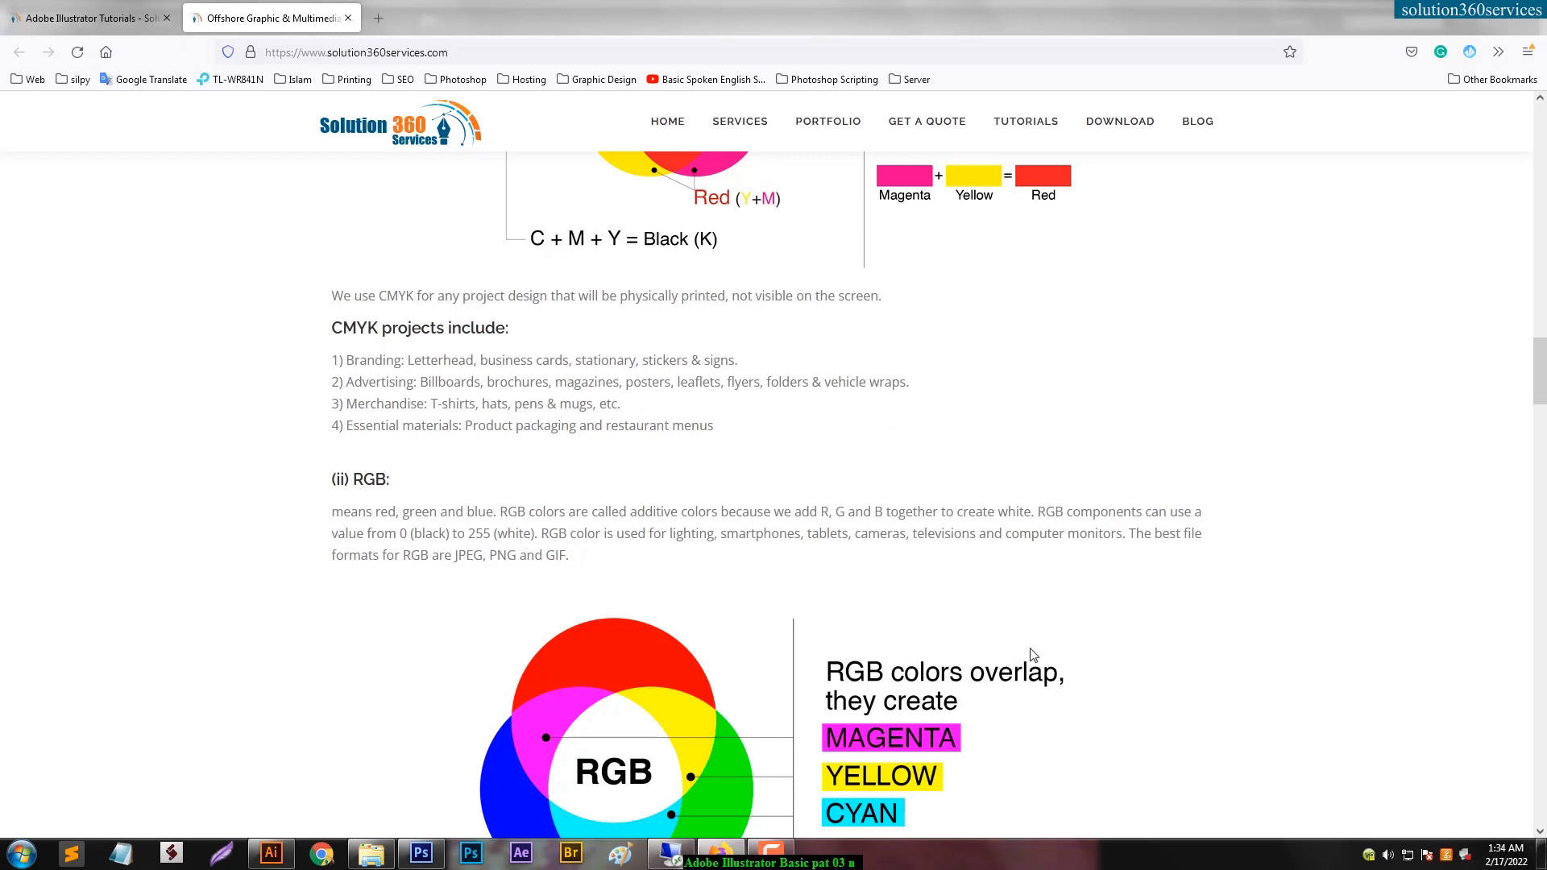
pyautogui.scroll(-3, 1032, 654)
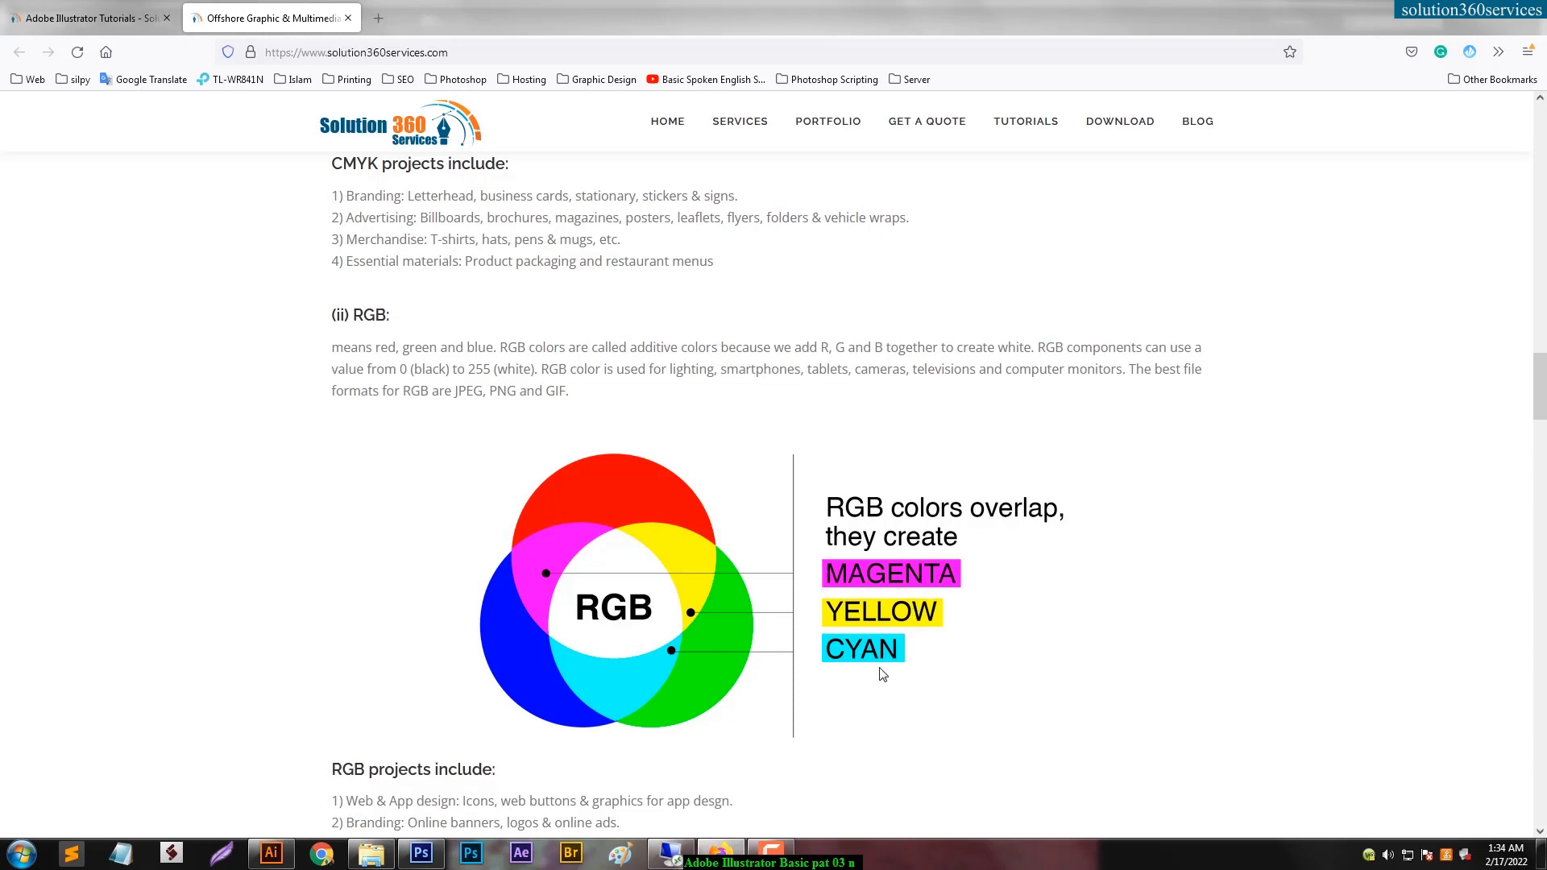
pyautogui.scroll(-3, 878, 673)
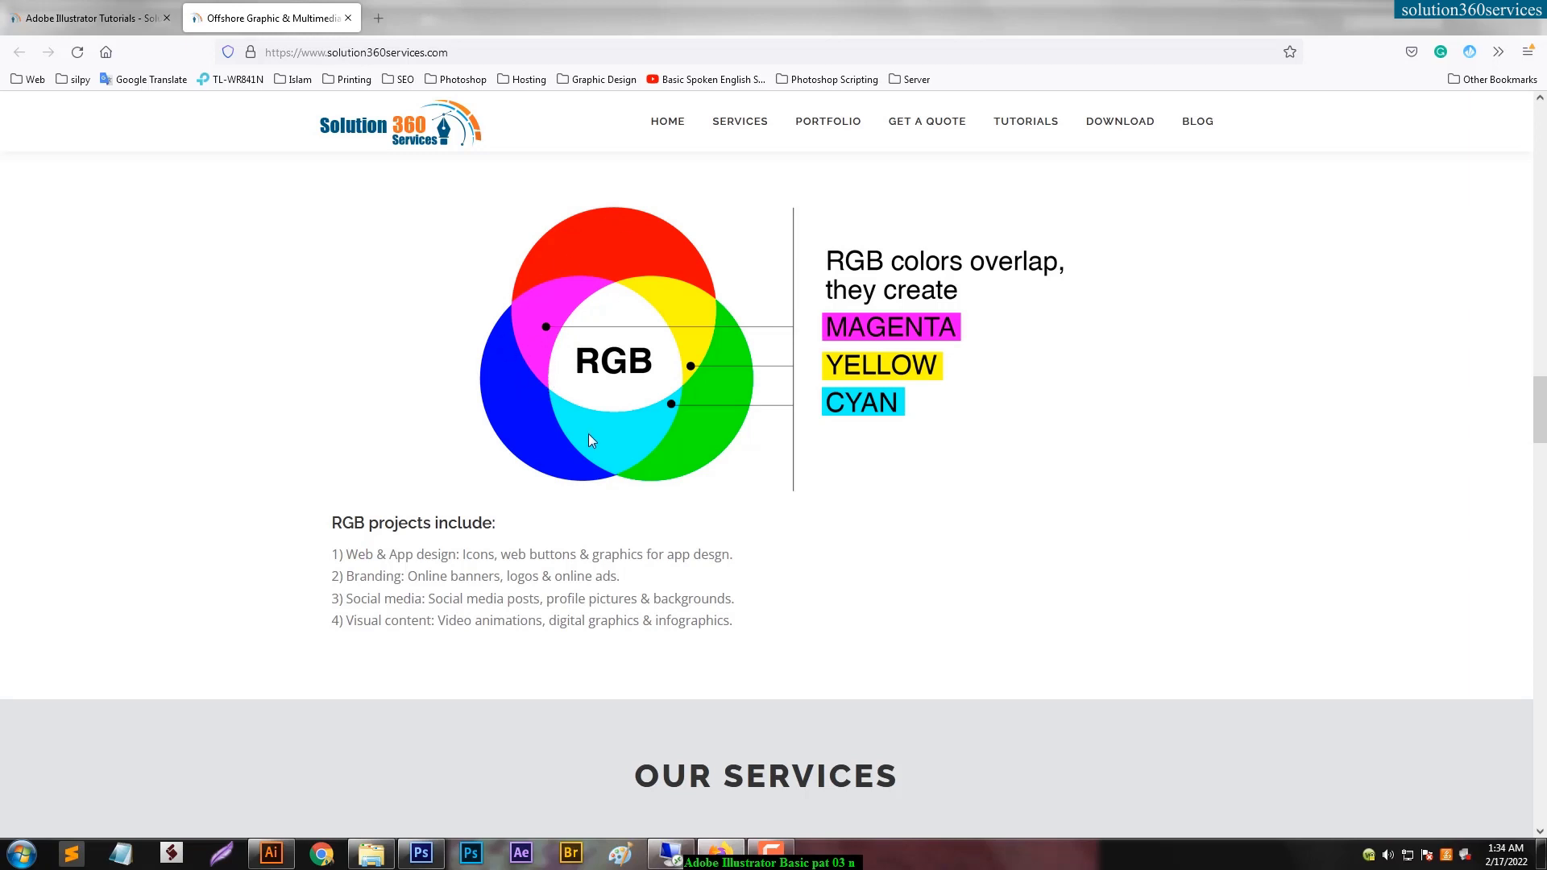
pyautogui.click(271, 853)
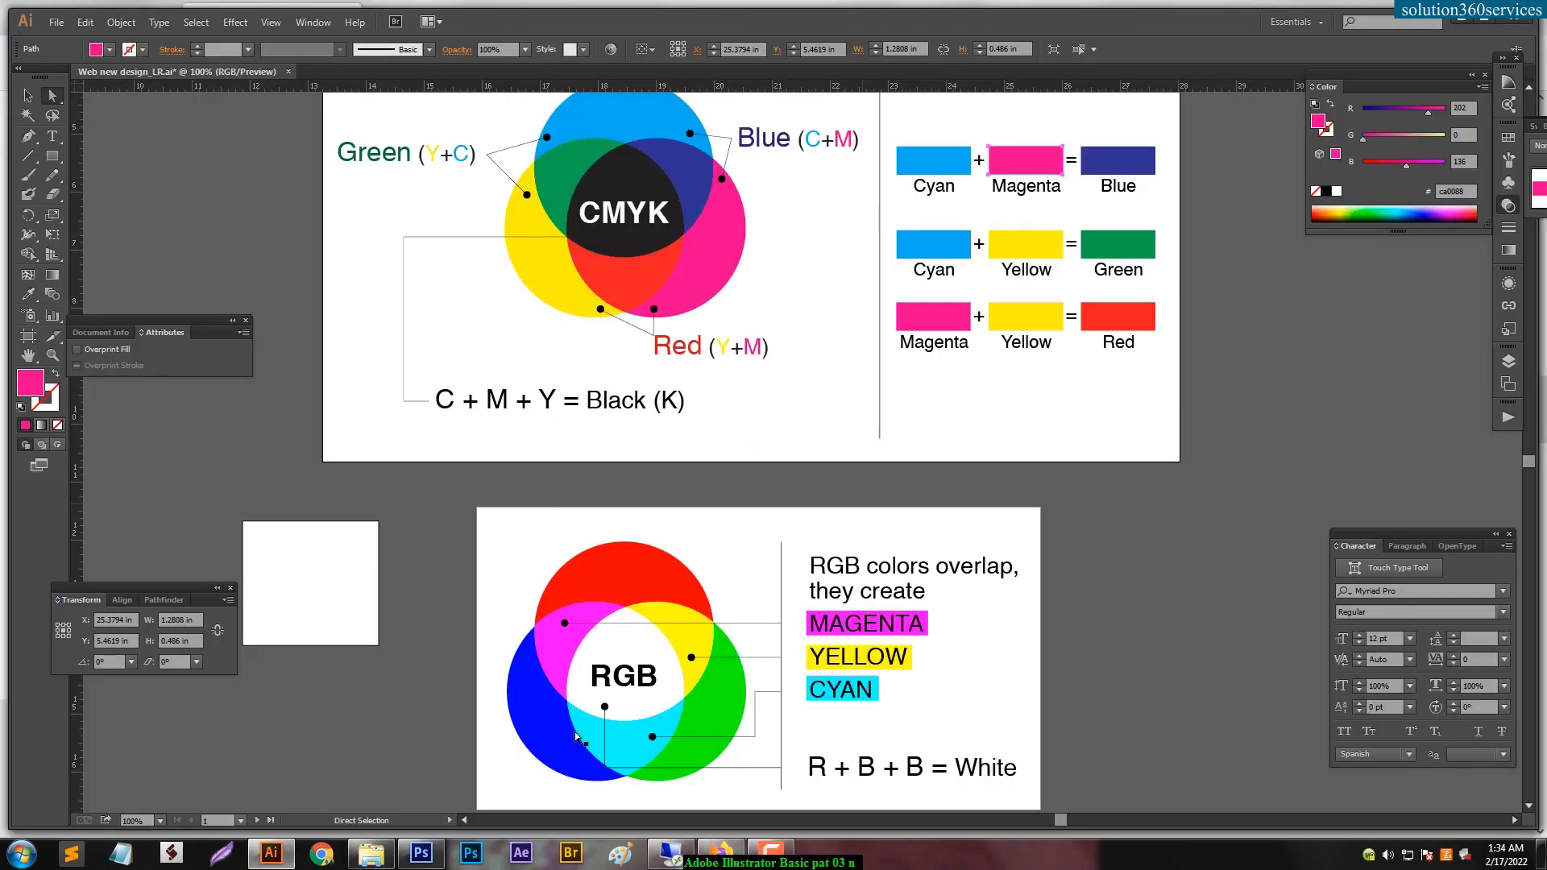
# Switch the document colour mode to CMYK Color via the File menu.
pyautogui.click(476, 598)
pyautogui.scroll(-2, 483, 596)
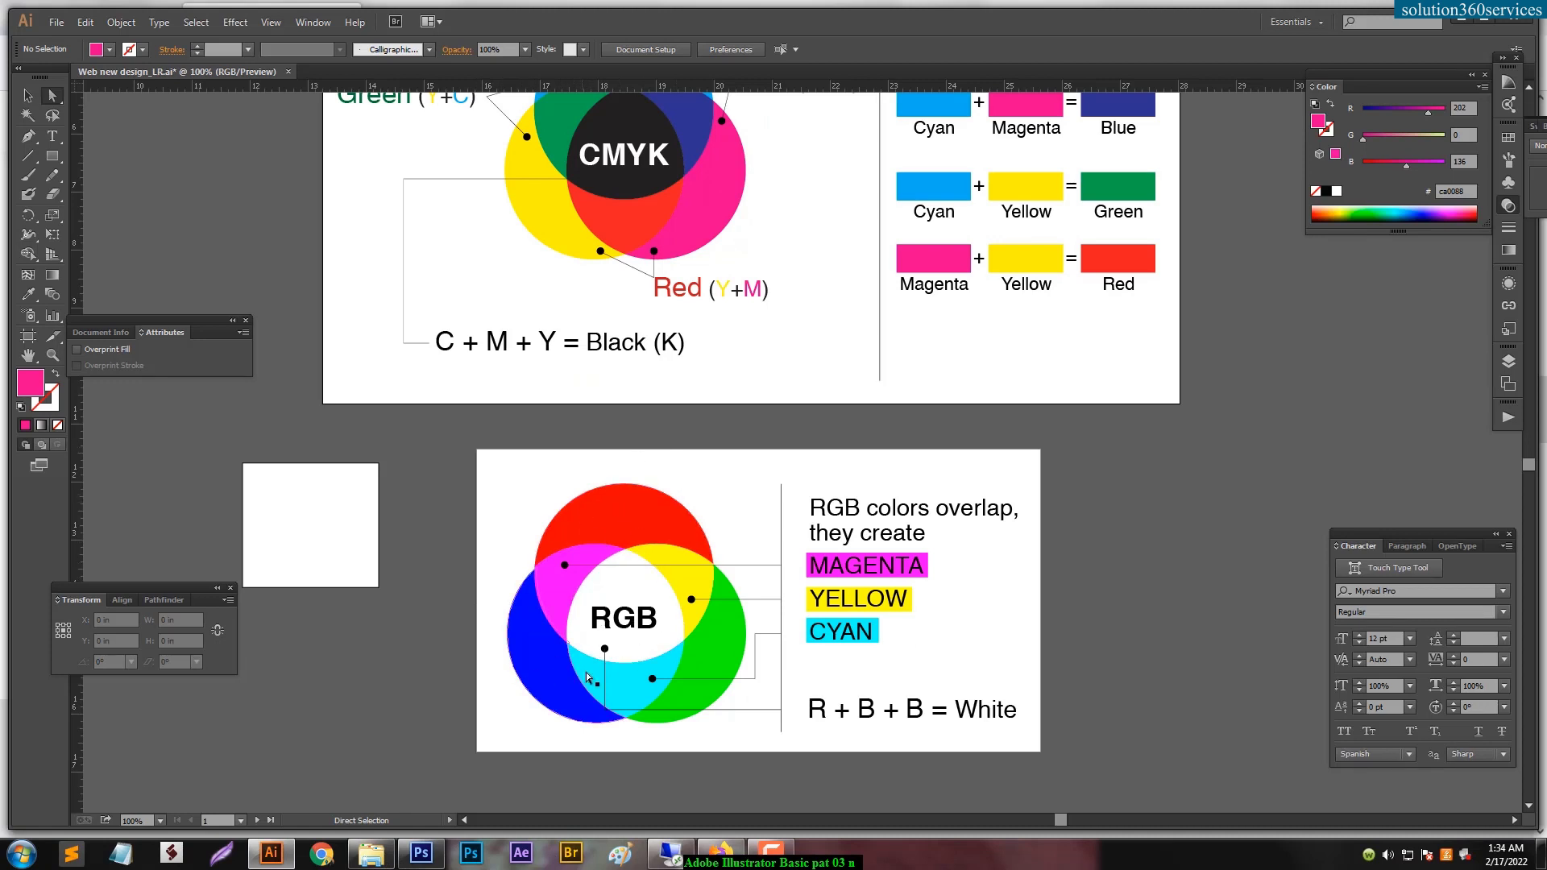
pyautogui.click(532, 644)
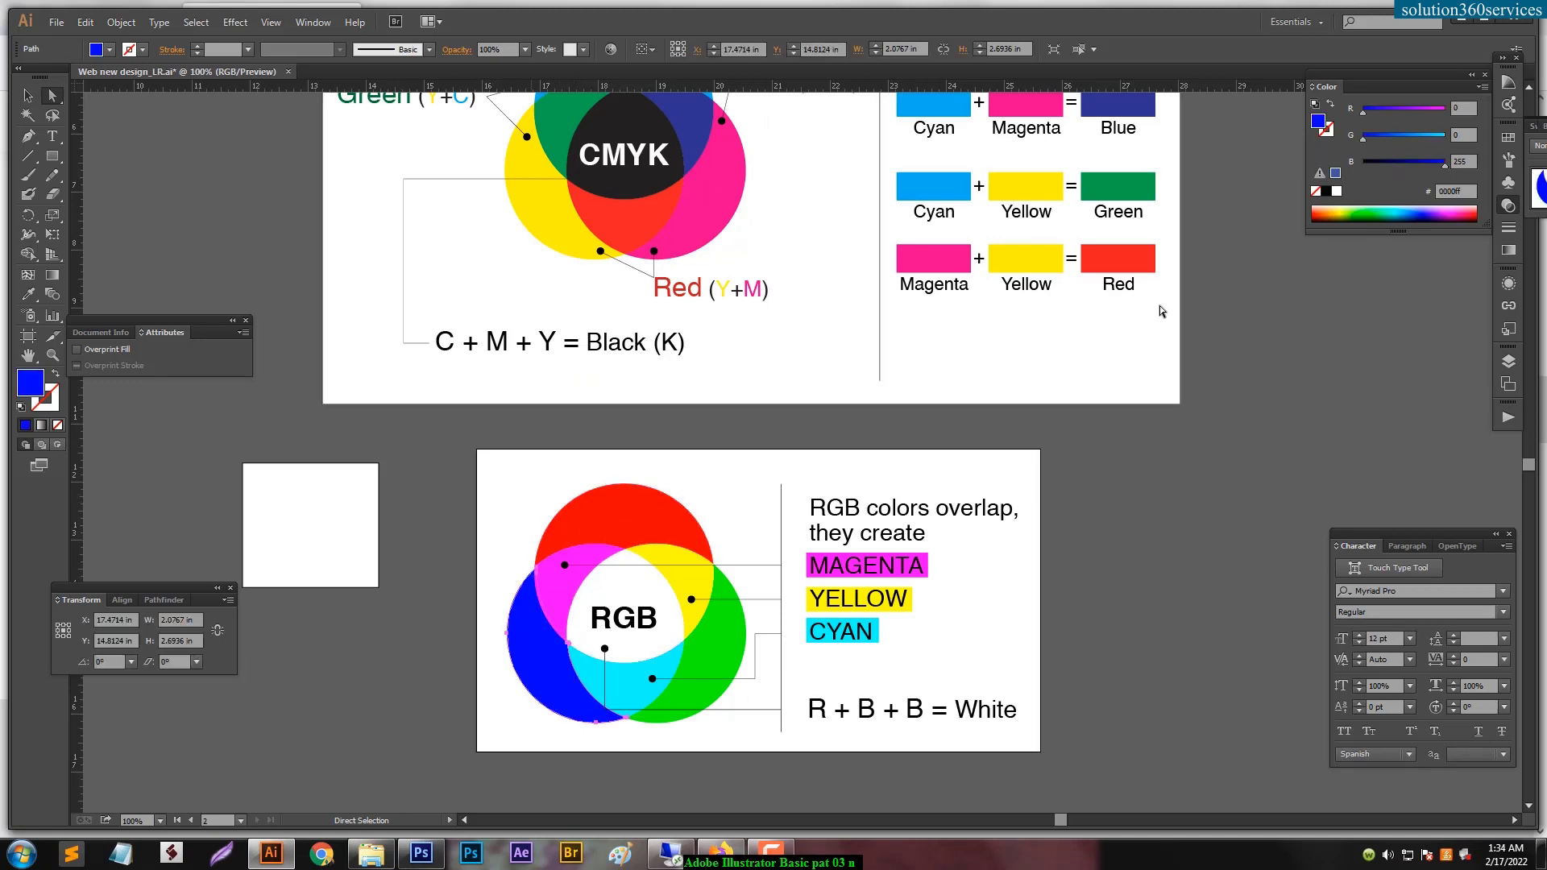
pyautogui.click(58, 22)
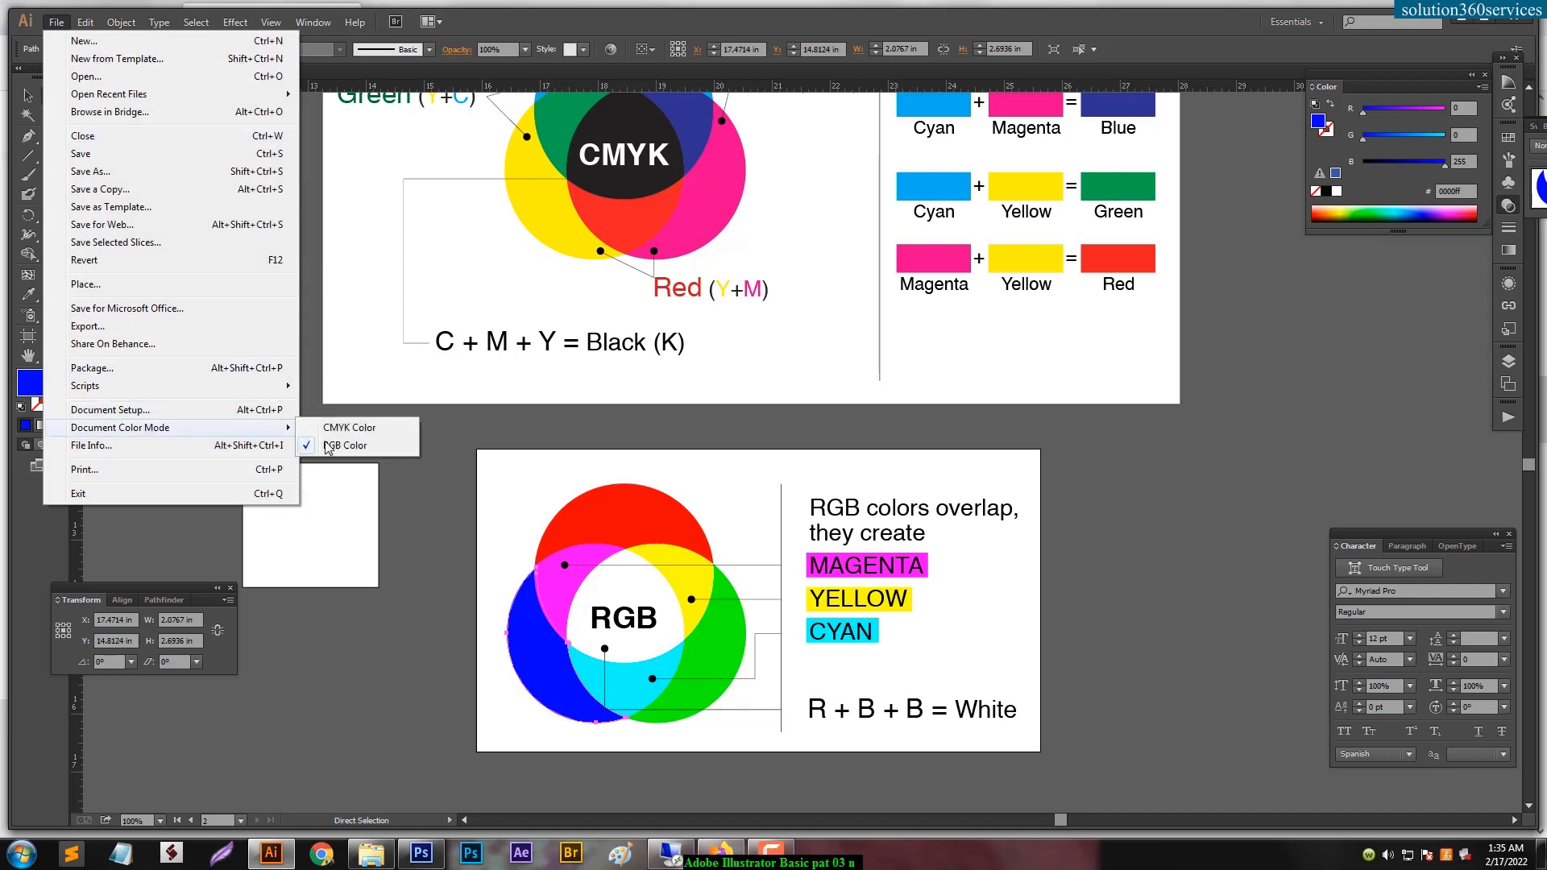
pyautogui.click(354, 428)
# Select the blue and red RGB chart circles to compare their duller CMYK colours.
pyautogui.click(580, 766)
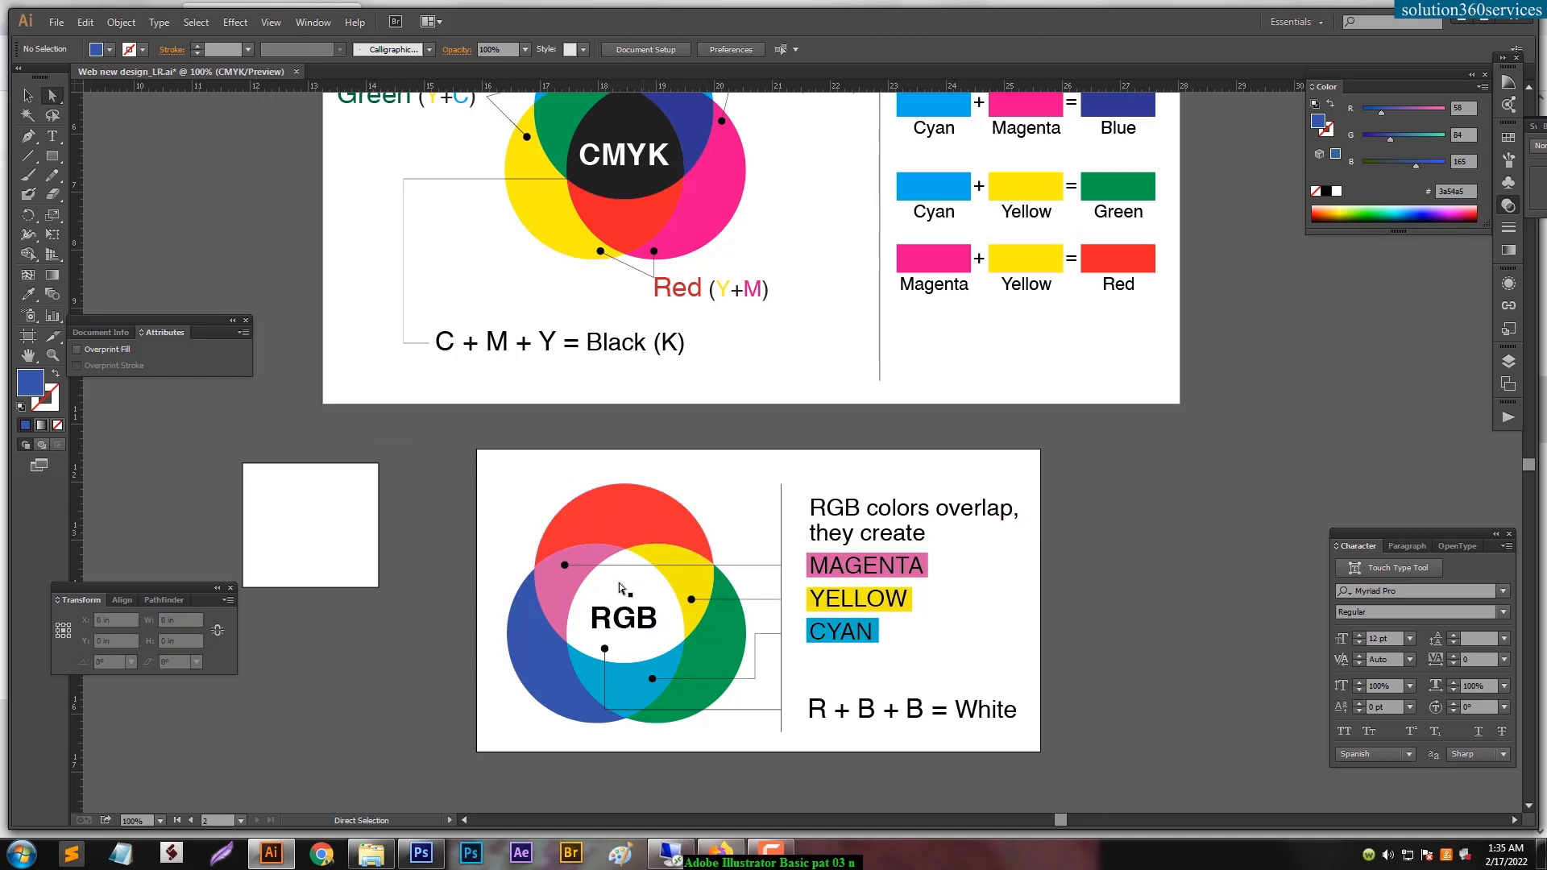
pyautogui.click(546, 655)
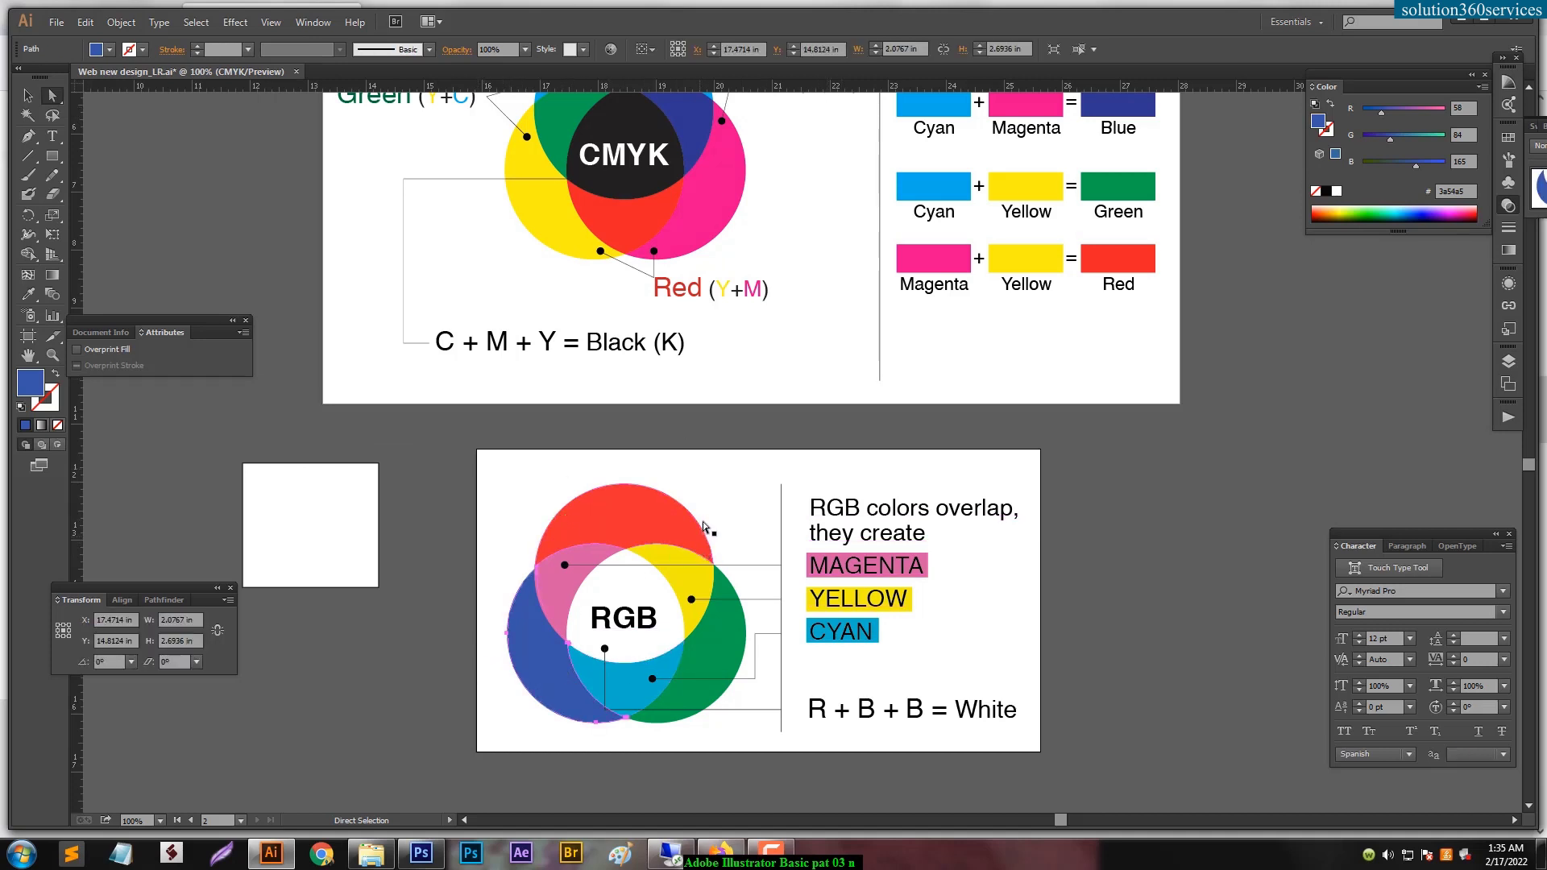
pyautogui.click(635, 520)
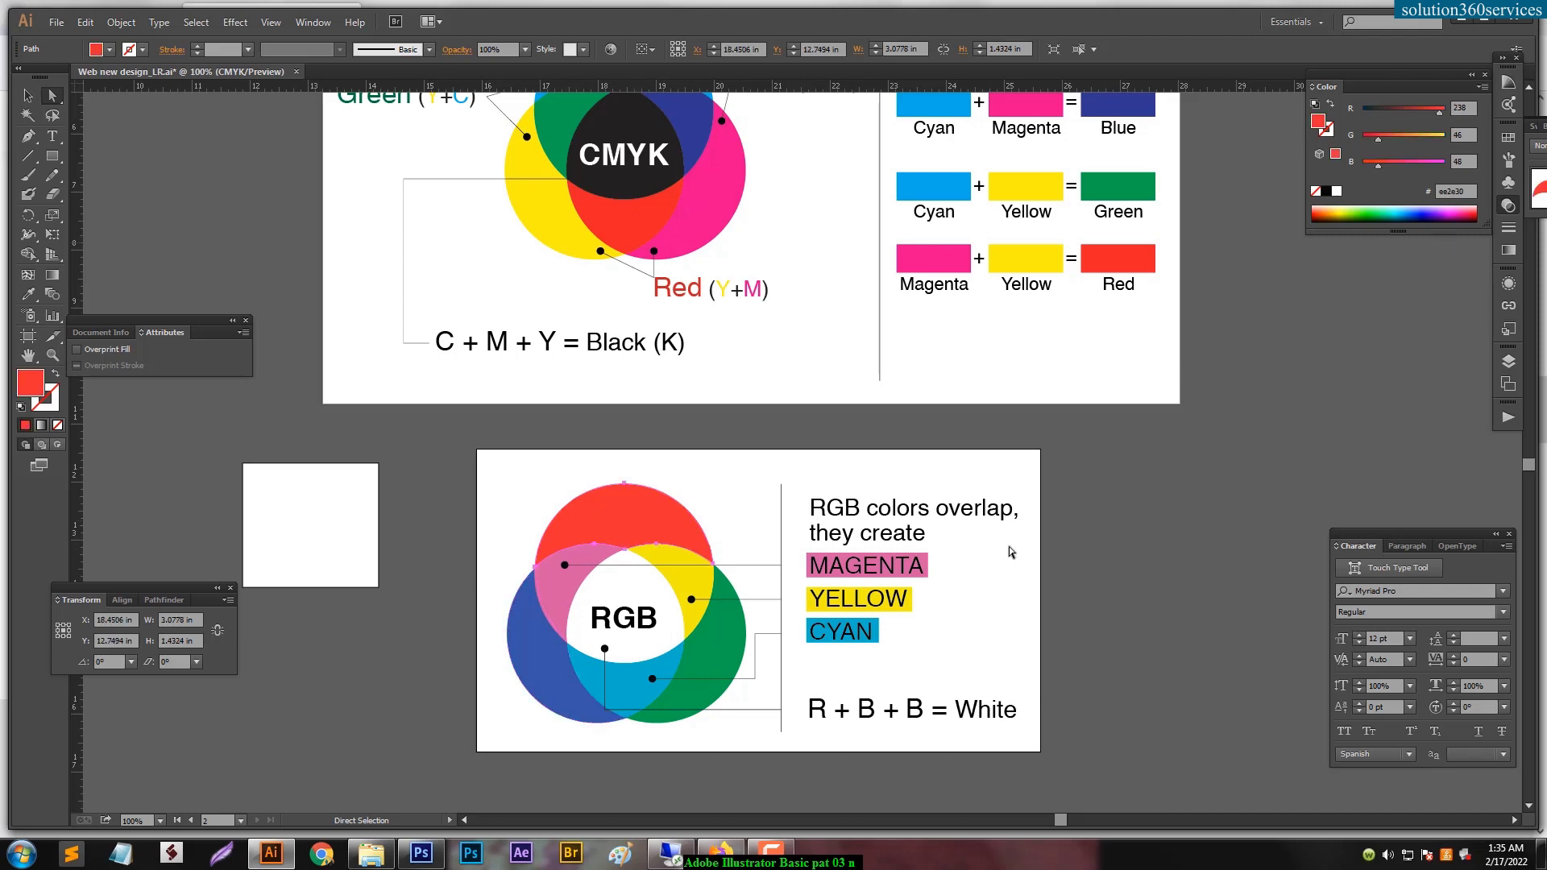
pyautogui.click(718, 458)
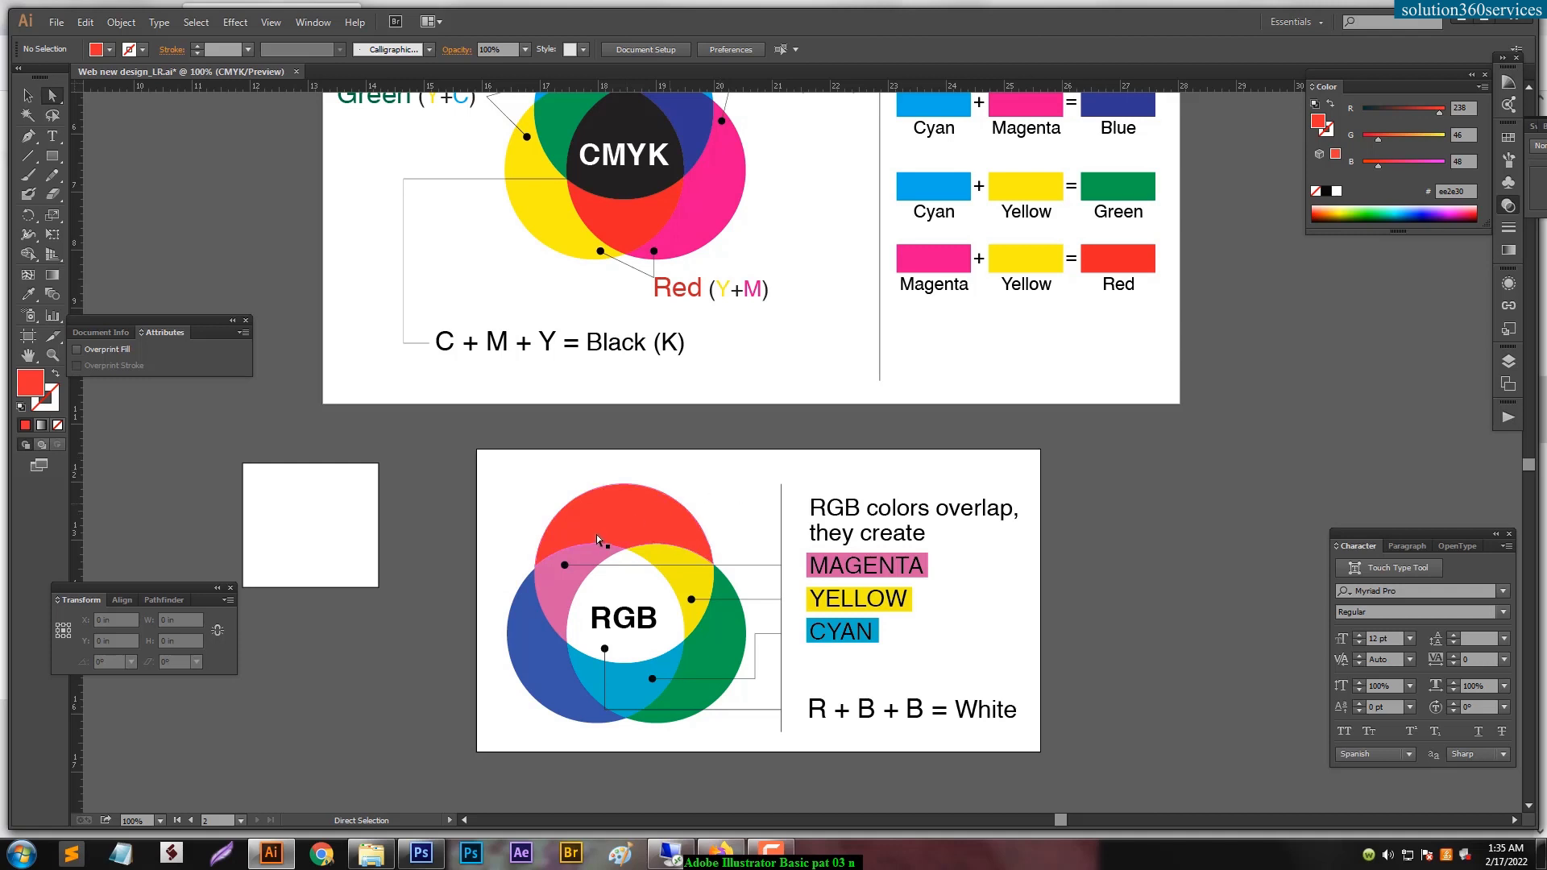
pyautogui.click(626, 524)
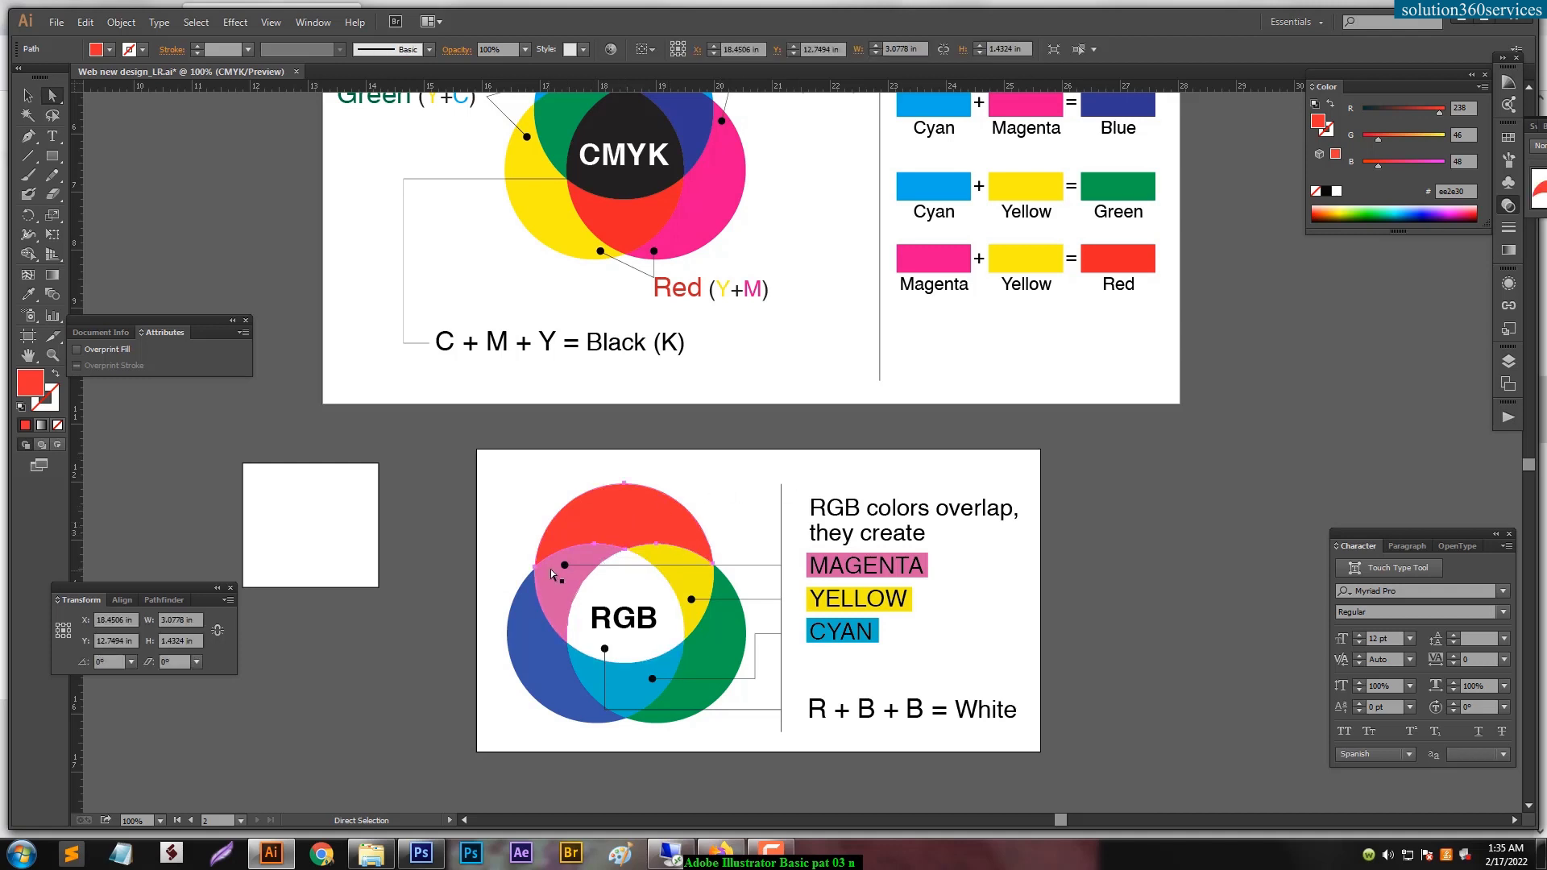
pyautogui.click(606, 433)
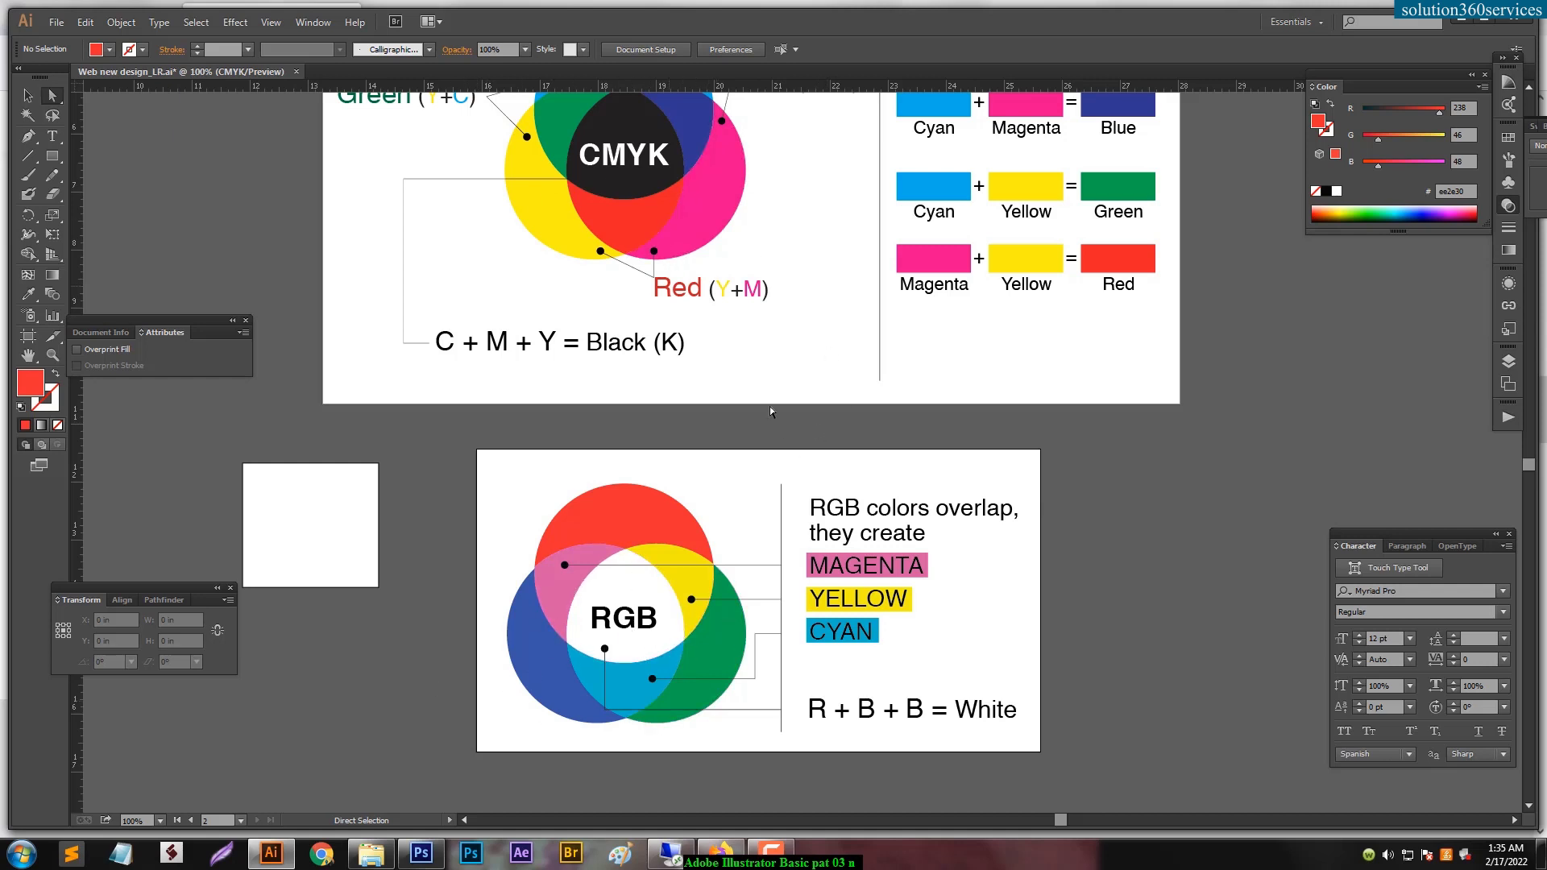
# Undo back to RGB document mode, clear the selection, and return to the reference website.
pyautogui.press('v')
pyautogui.hotkey('ctrl', 'z')
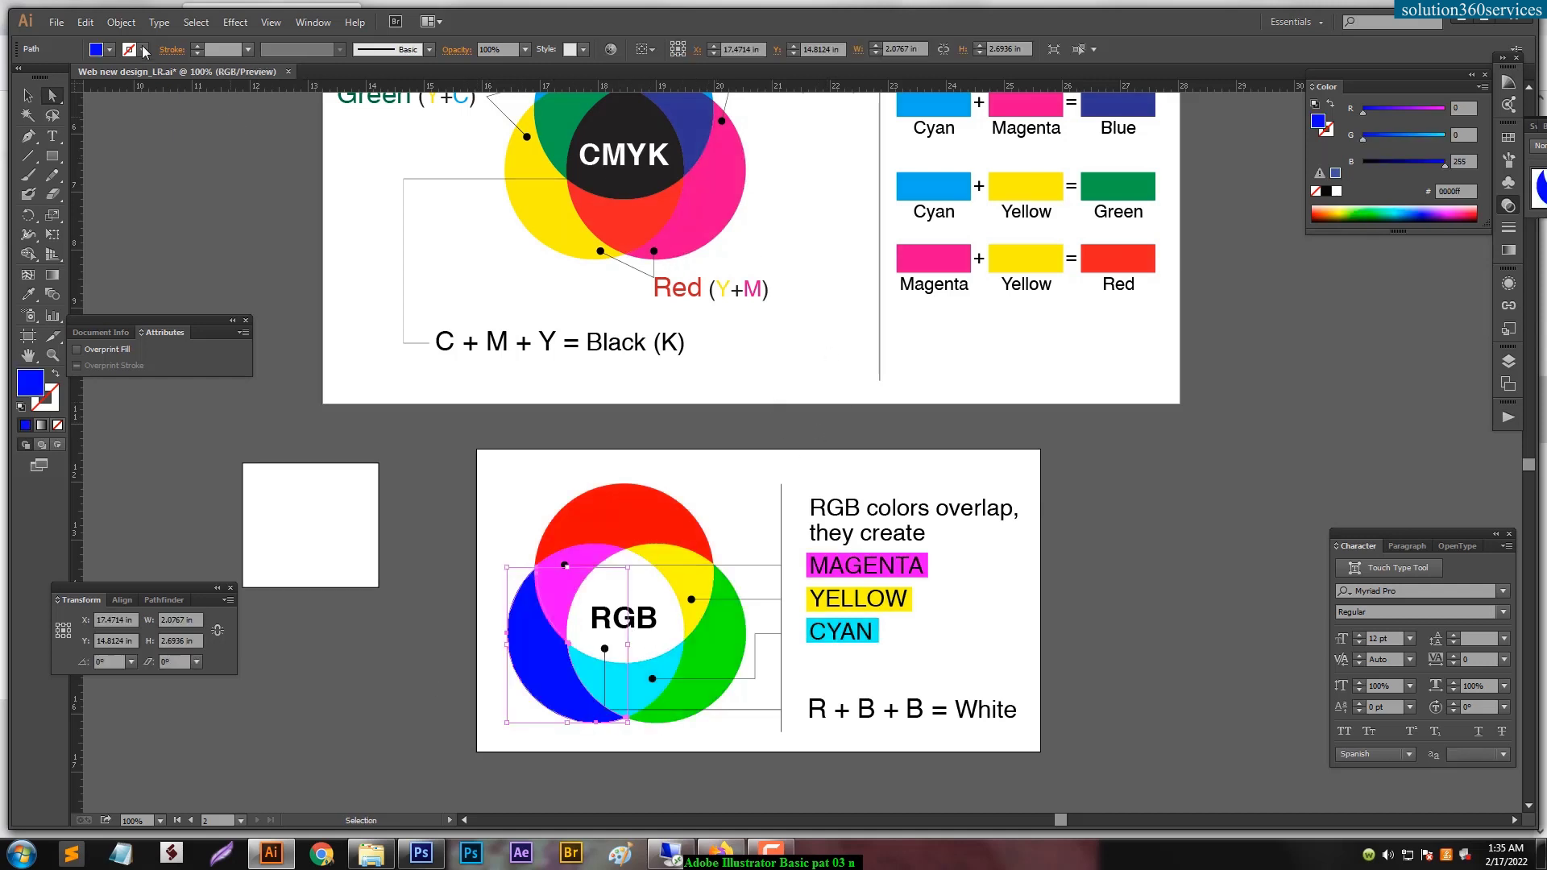
pyautogui.press('a')
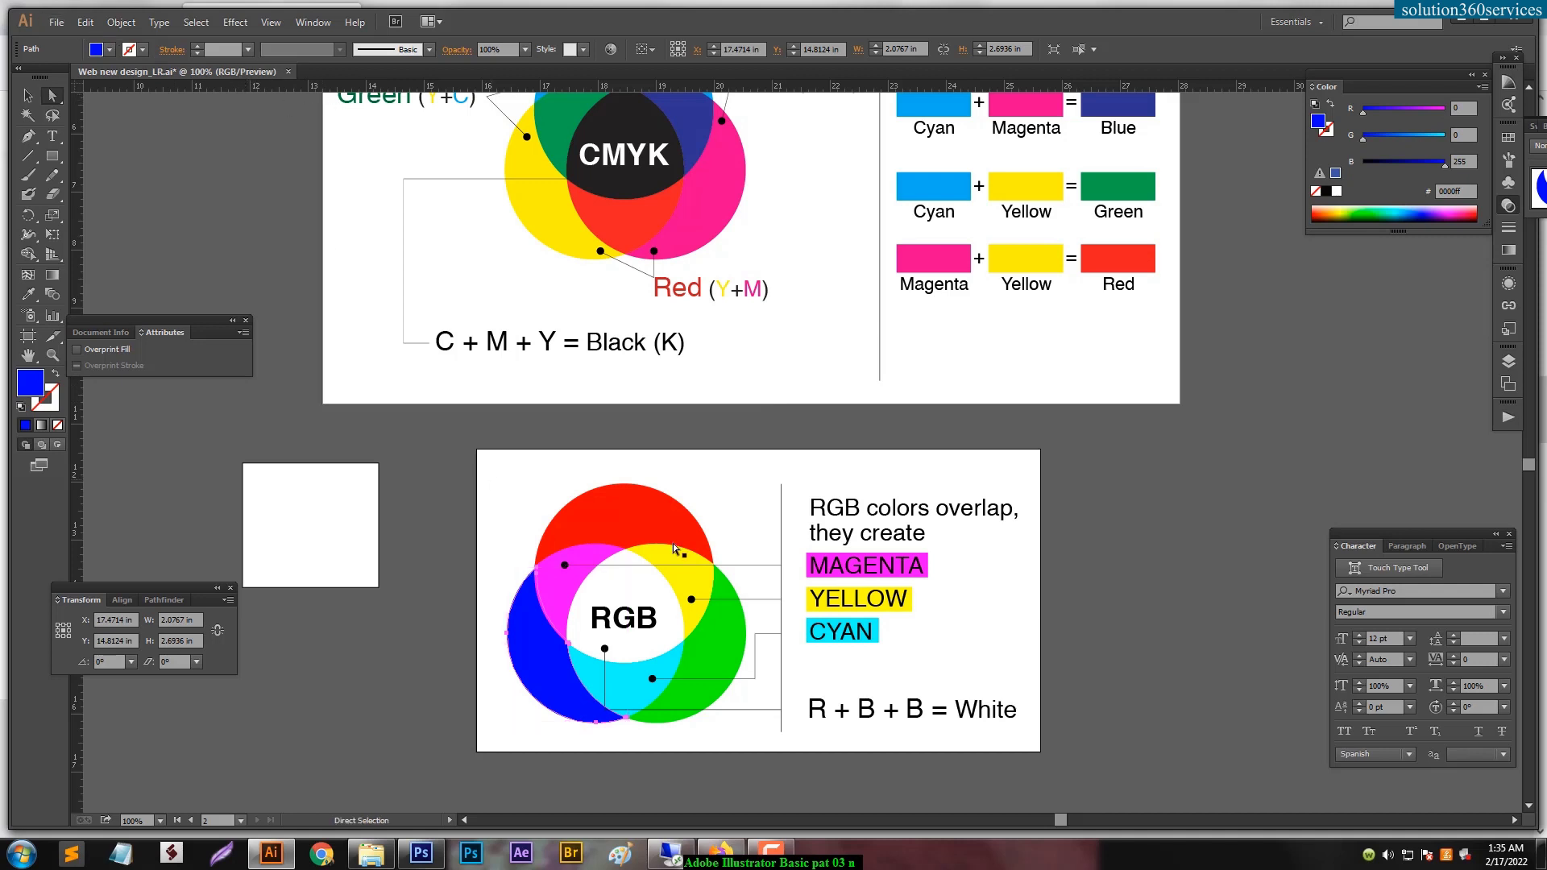
pyautogui.click(1189, 494)
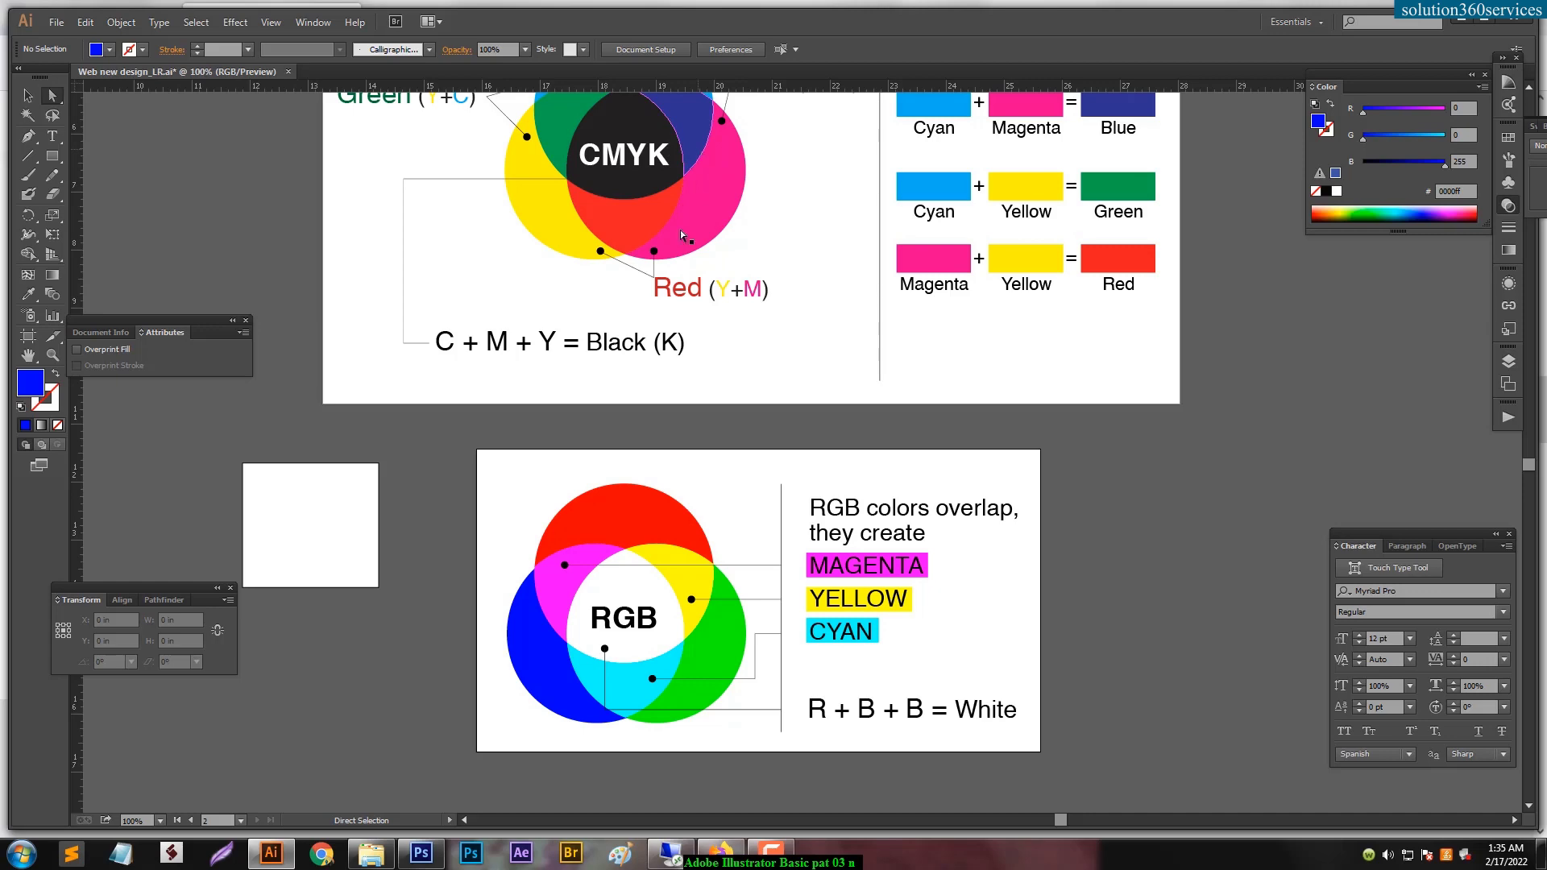
pyautogui.click(719, 852)
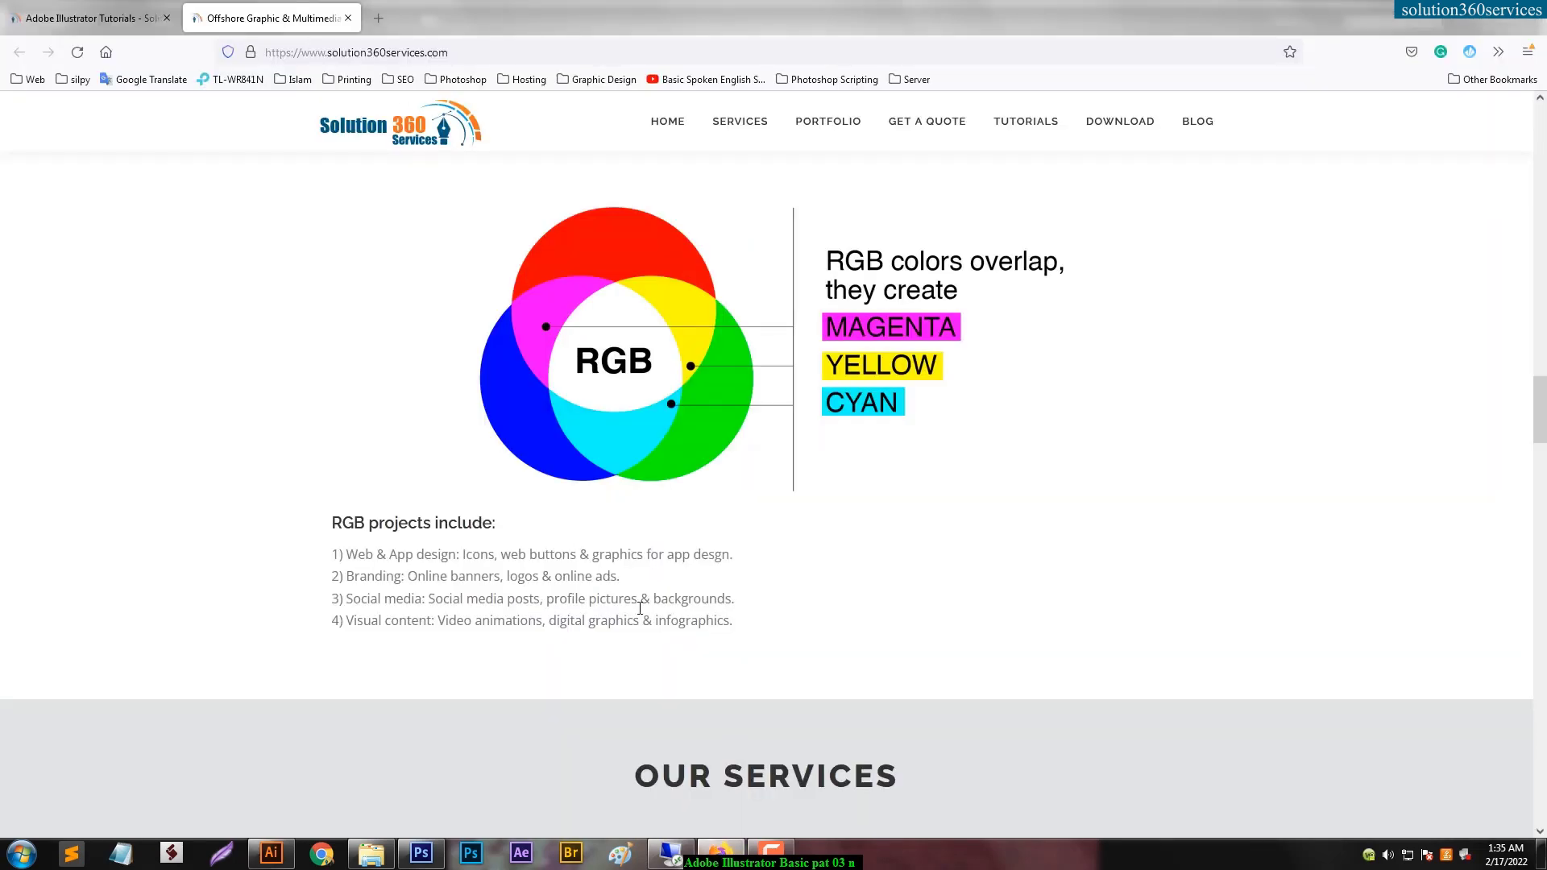
# Scroll back up to the CMYK explanation and open the Adobe Illustrator Tutorials page.
pyautogui.scroll(5, 600, 630)
pyautogui.scroll(5, 599, 631)
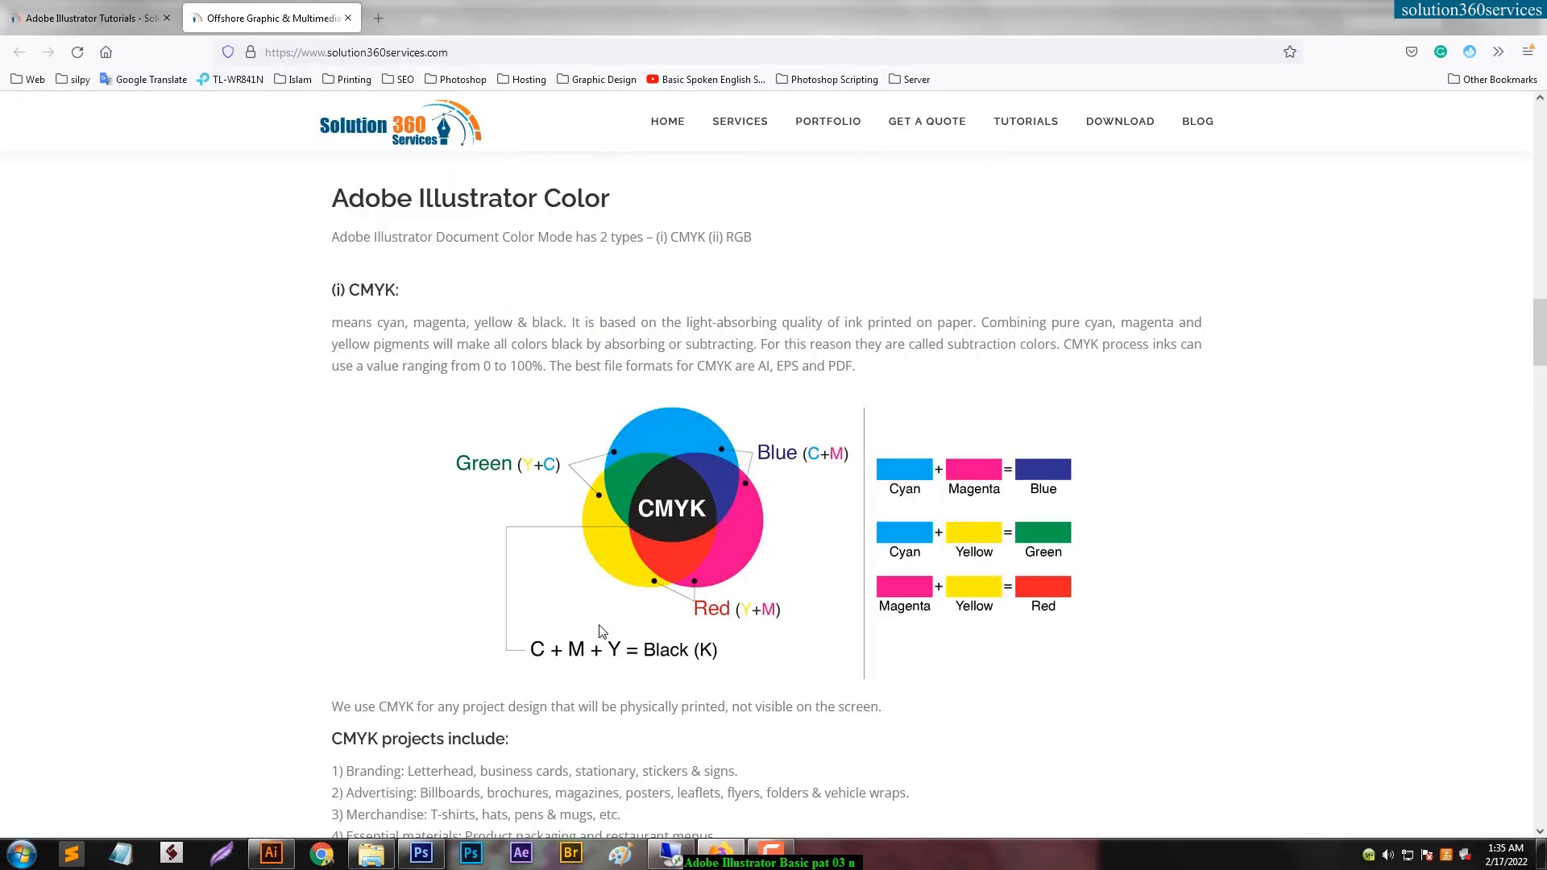
pyautogui.scroll(5, 599, 630)
pyautogui.scroll(-3, 600, 630)
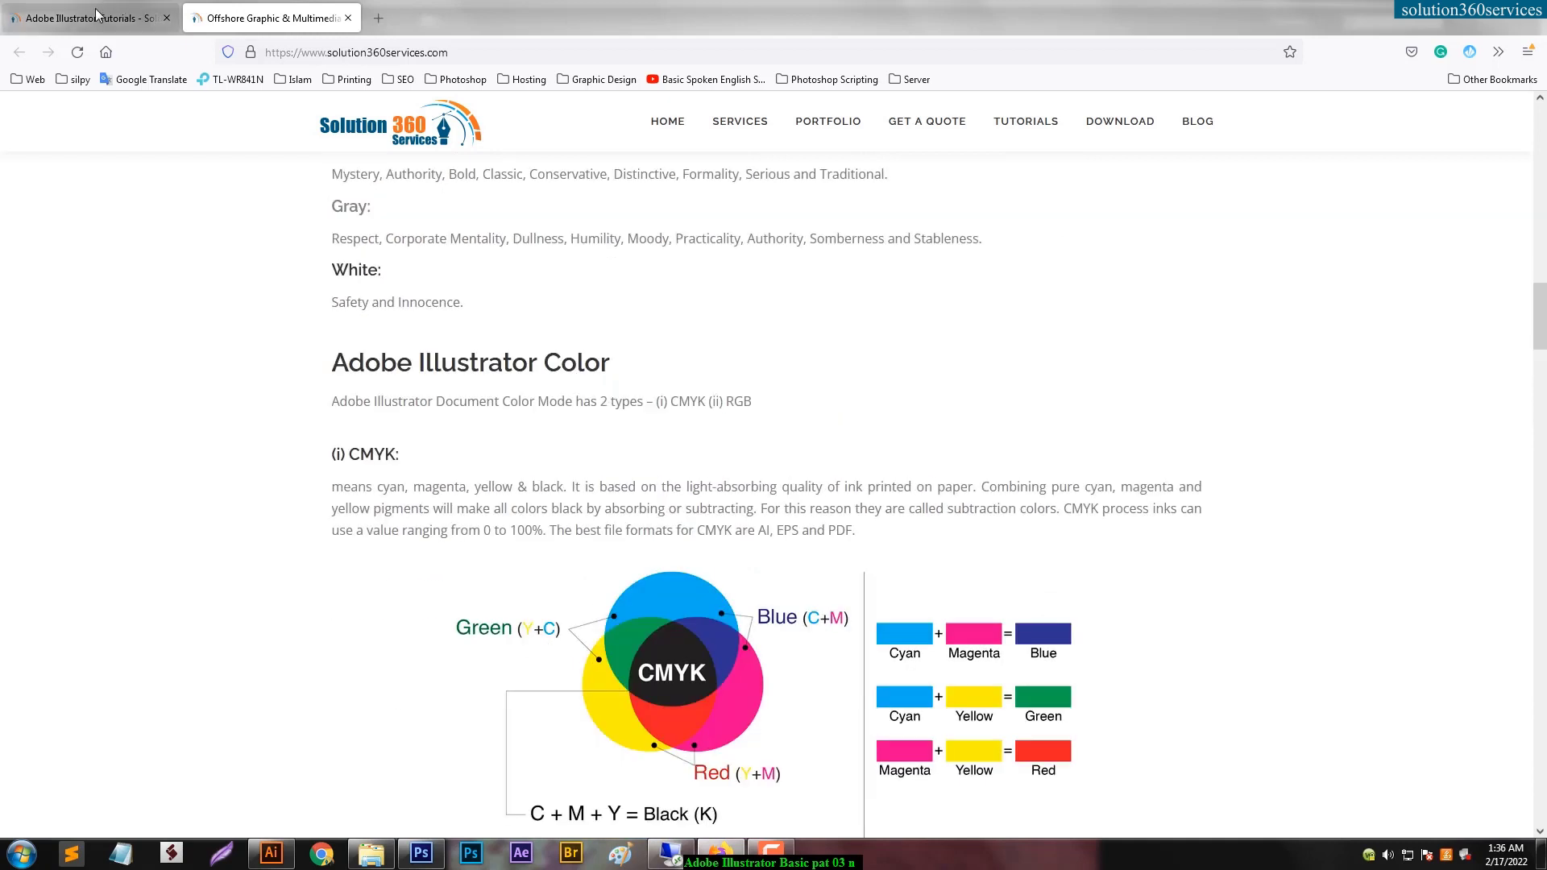
pyautogui.click(92, 17)
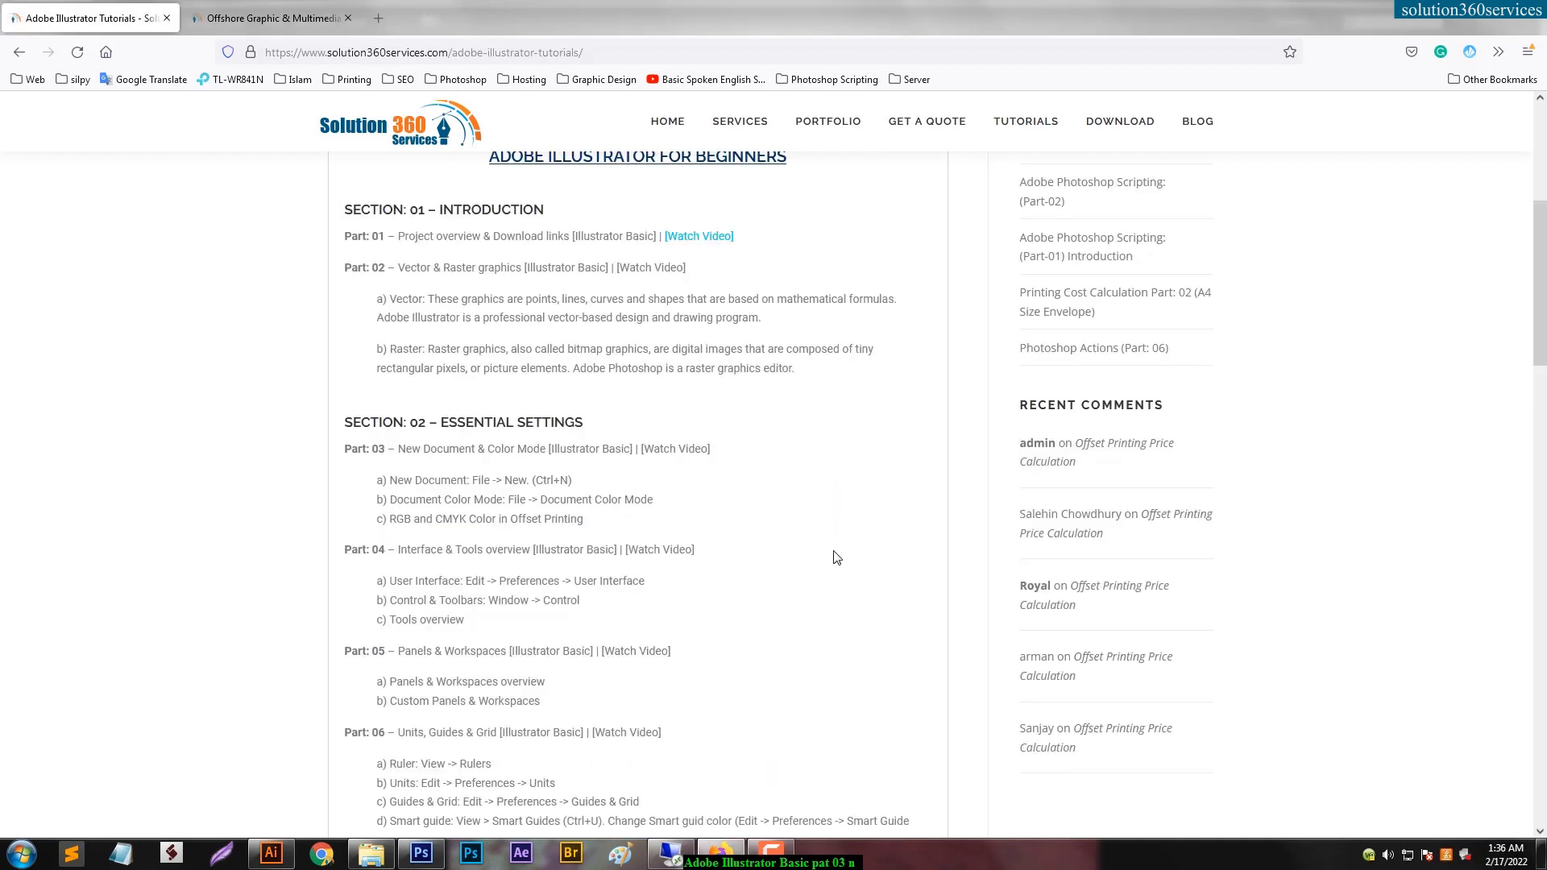